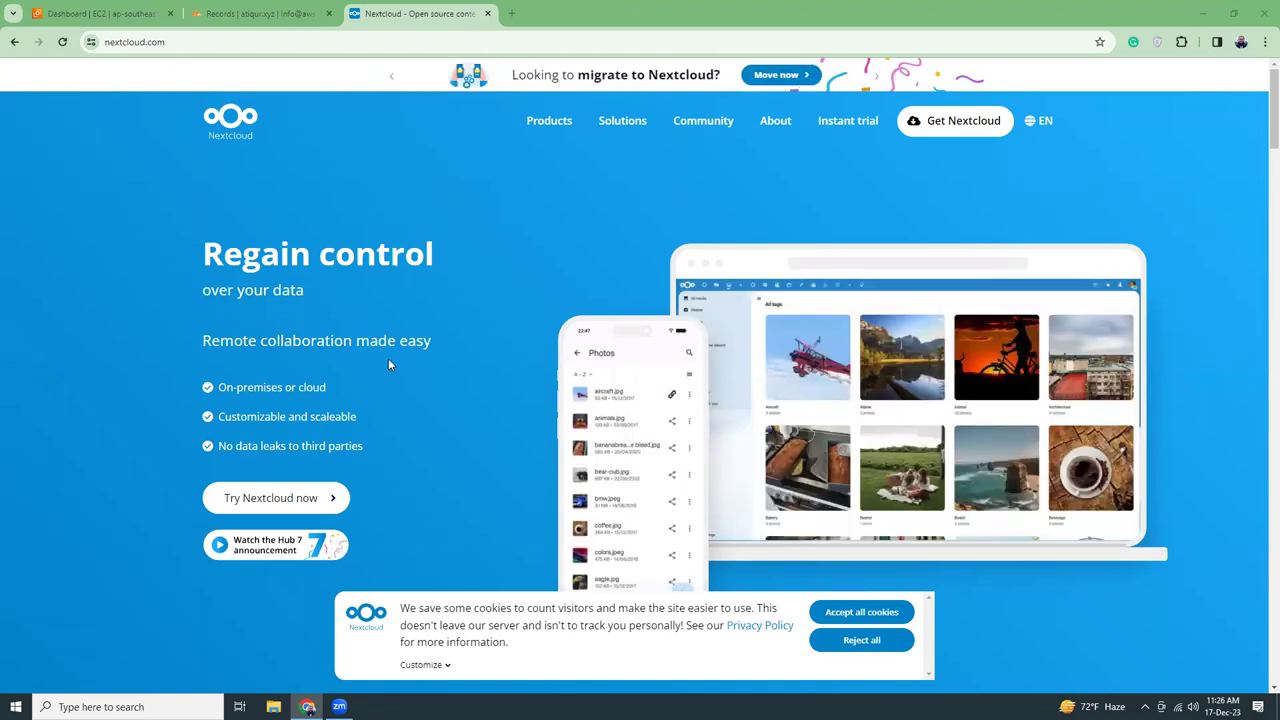
# Reject all cookies on the Nextcloud homepage, then return to the EC2 dashboard
pyautogui.click(859, 638)
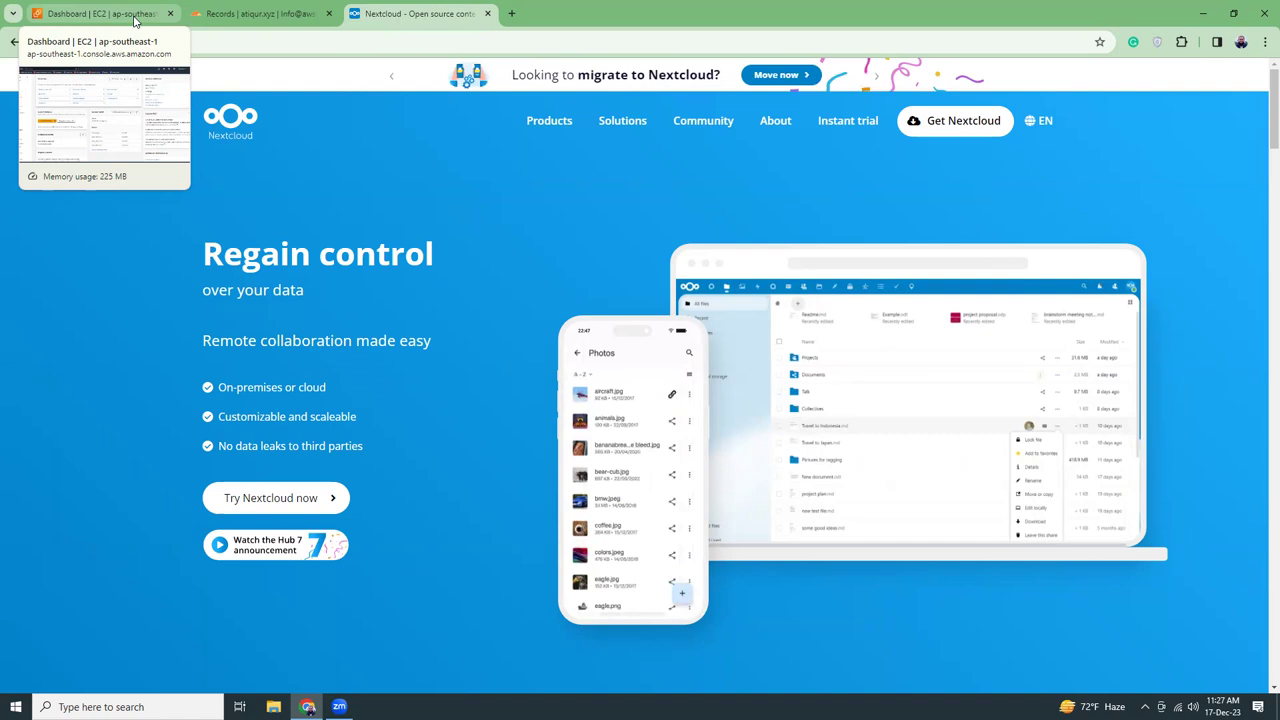
pyautogui.click(134, 20)
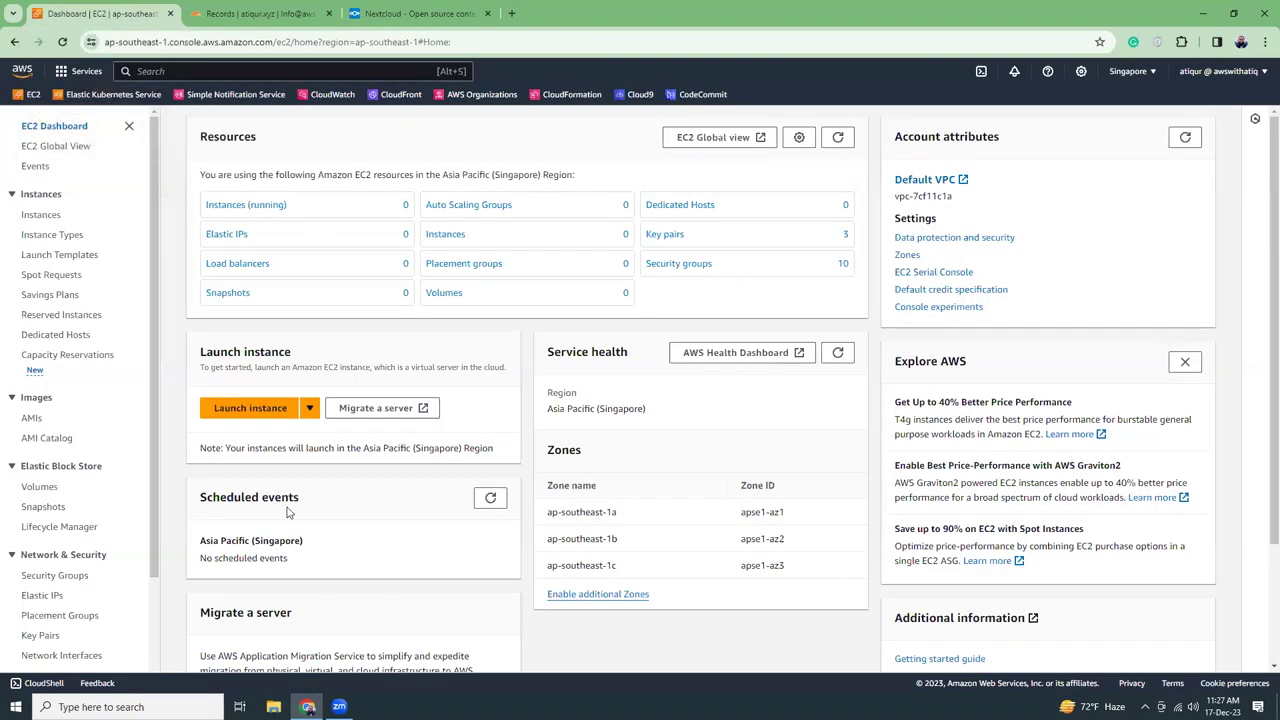
# Start launching a new EC2 instance named nextCloud
pyautogui.click(257, 409)
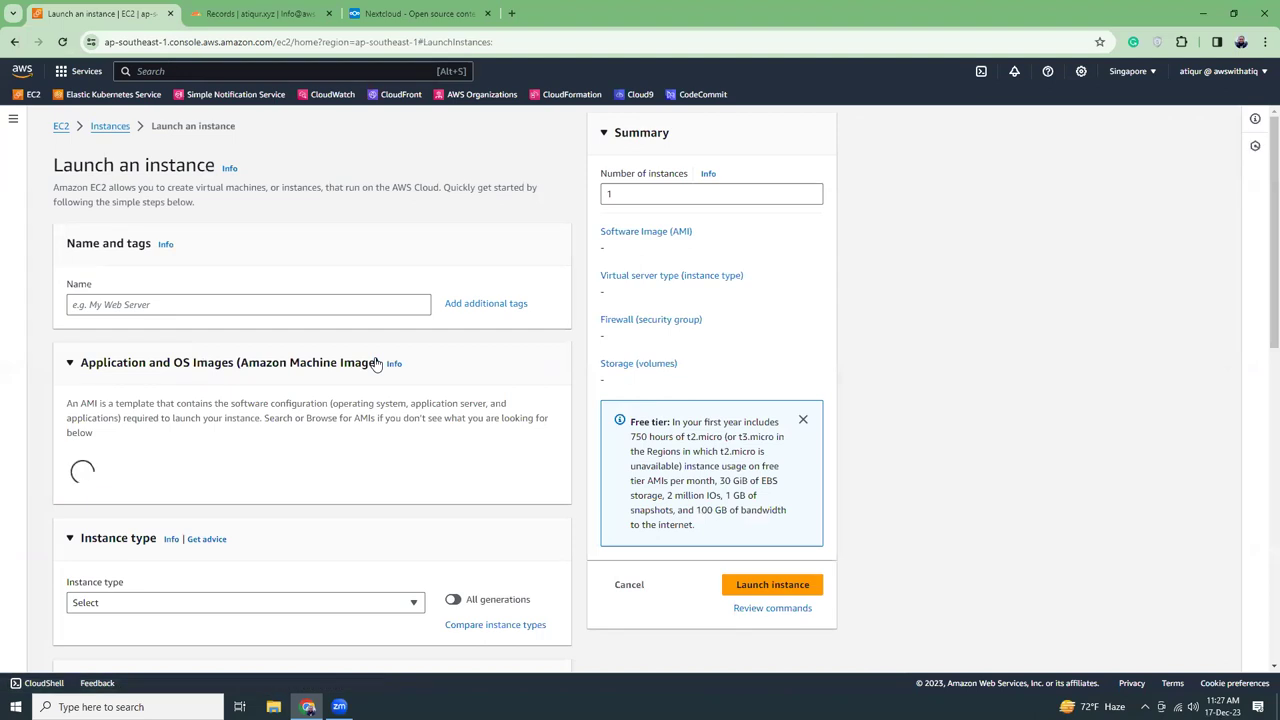
pyautogui.click(338, 309)
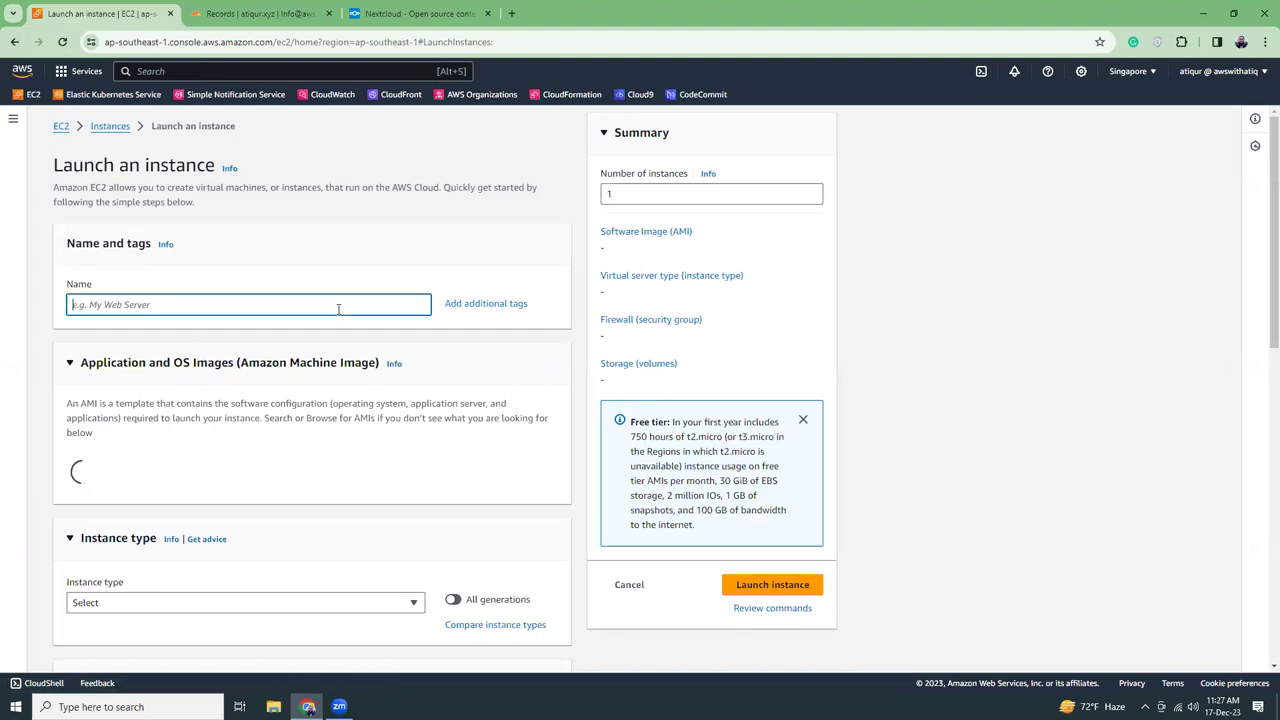
pyautogui.write('nex')
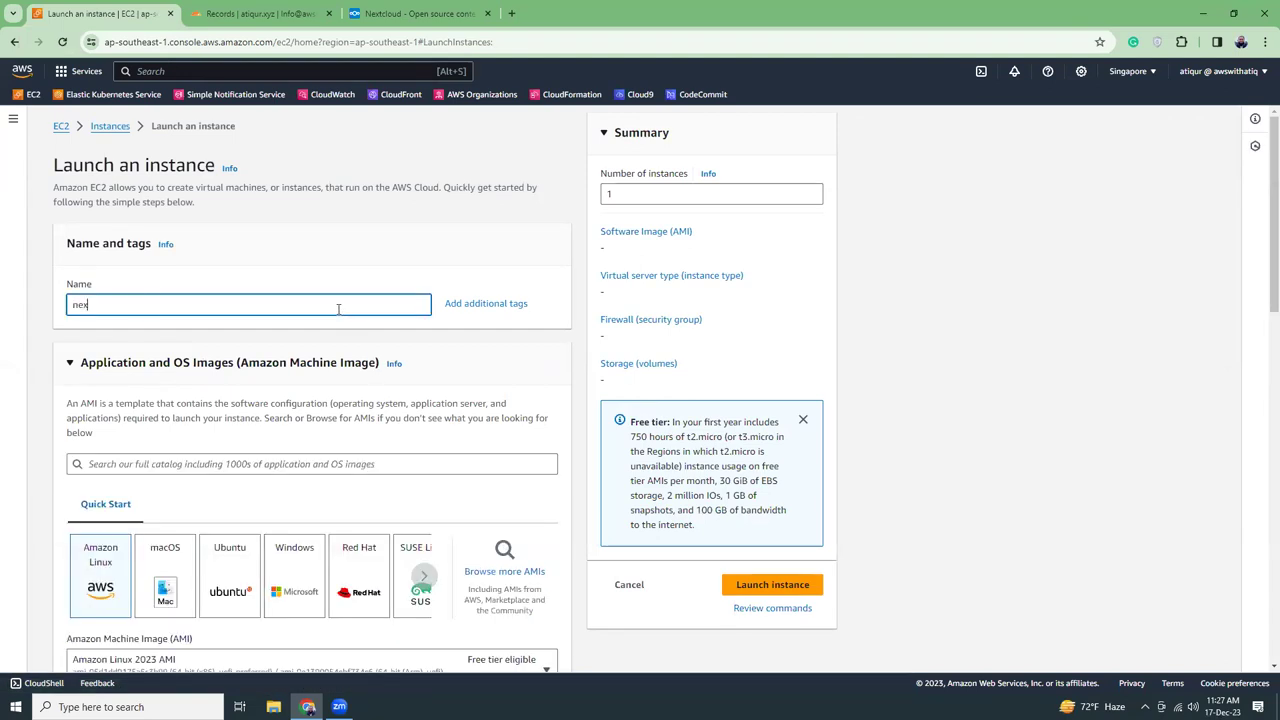
pyautogui.write('tCloud')
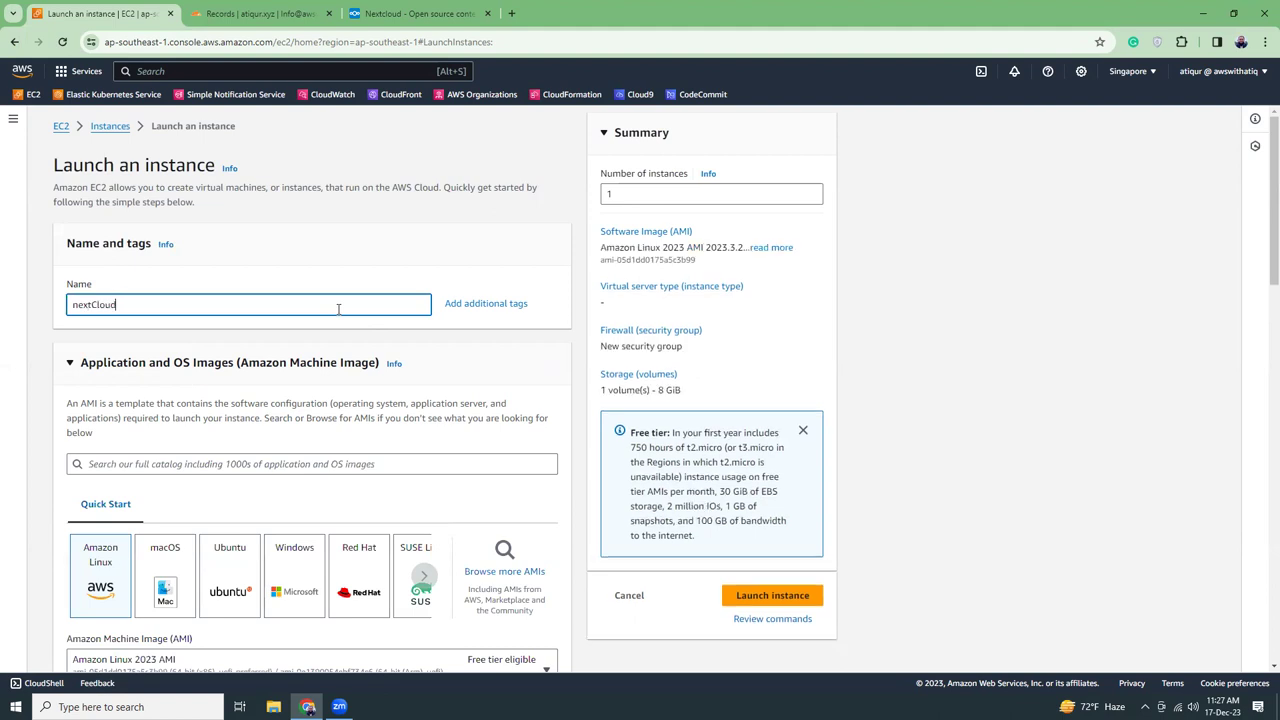
pyautogui.click(913, 477)
# Search the AMI catalogue for 'nextcloud'
pyautogui.scroll(-1, 177, 491)
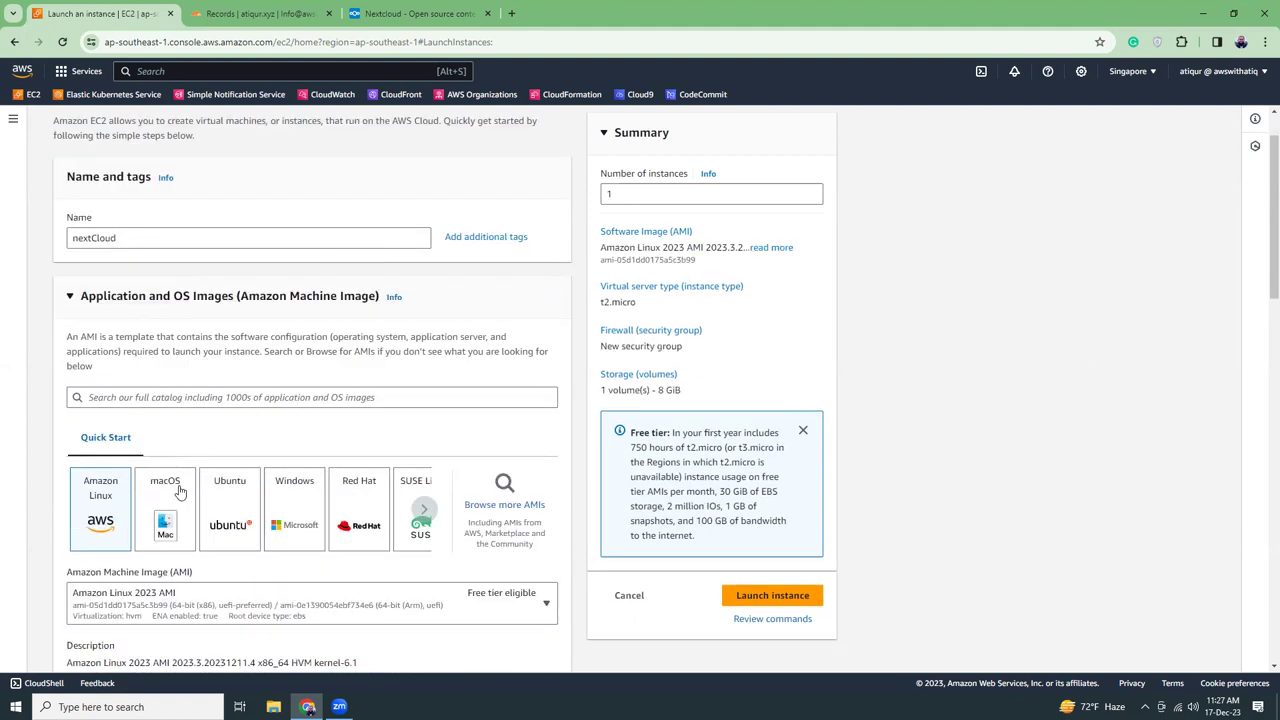
pyautogui.click(383, 399)
pyautogui.write('n')
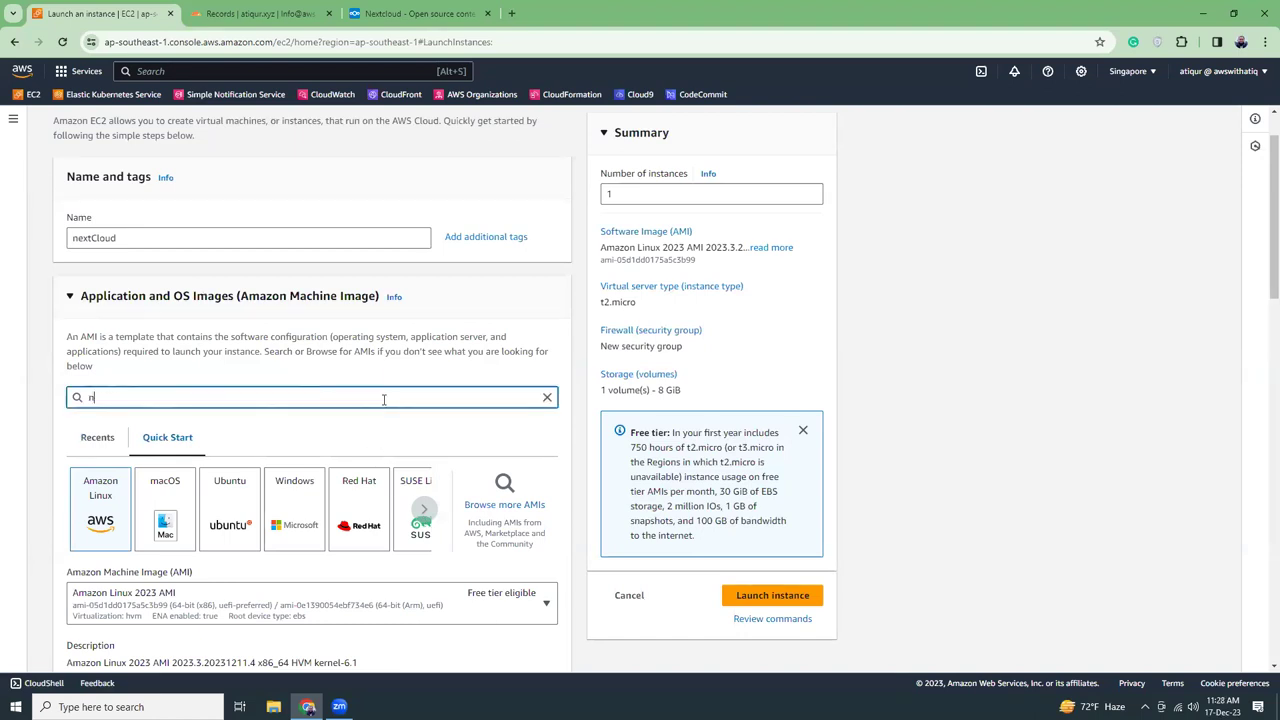
pyautogui.write('extcloud')
pyautogui.press('Return')
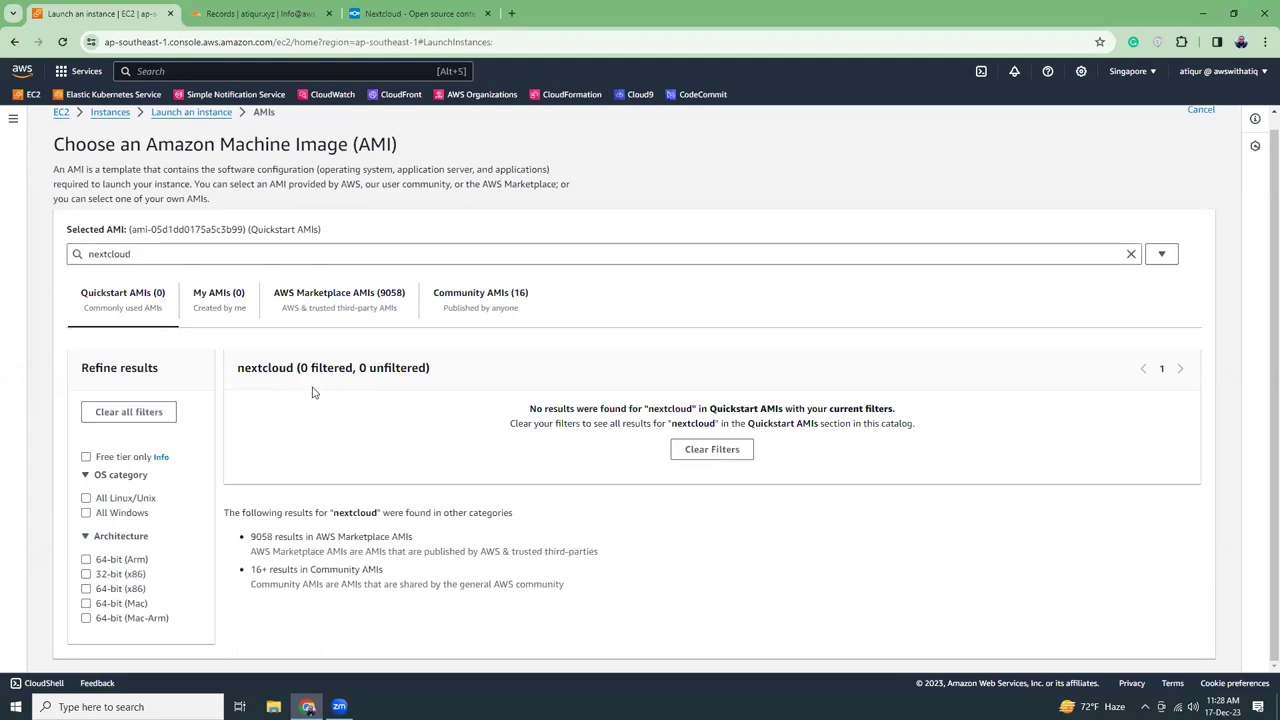
# Select the Nextcloud Marketplace AMI and expand its pricing, noting the $0/hour software price
pyautogui.click(325, 300)
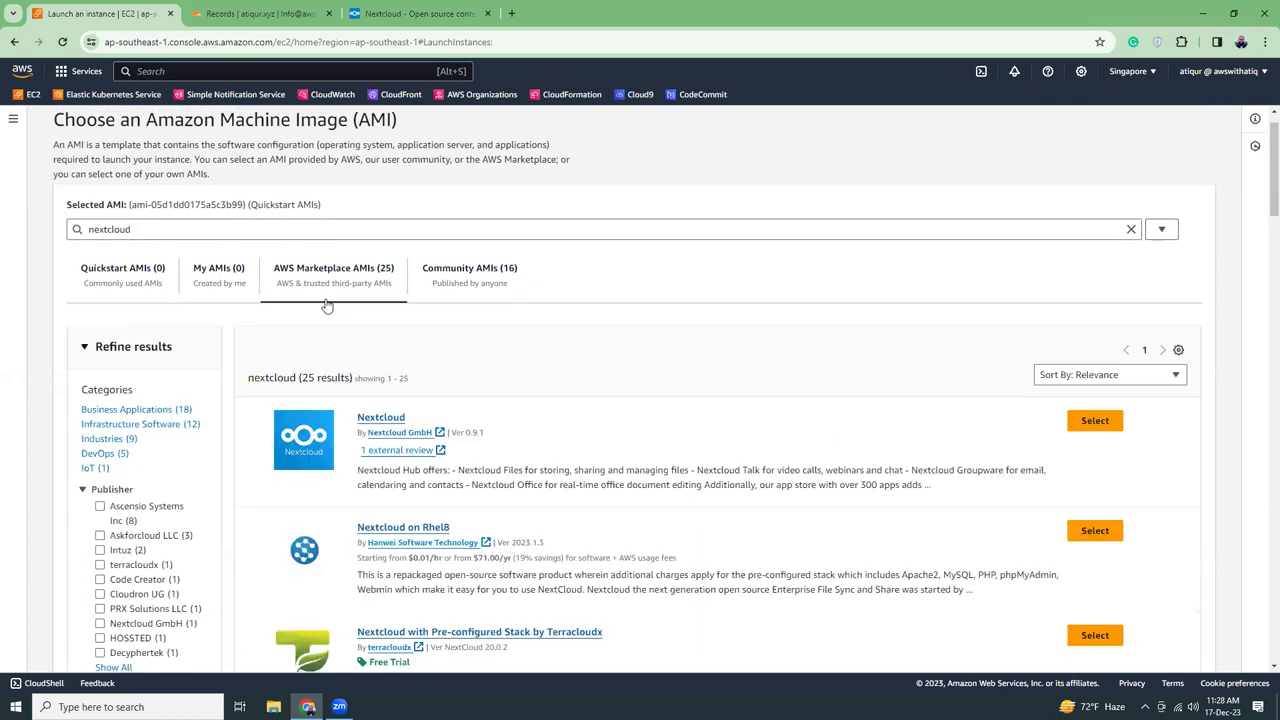
pyautogui.click(1096, 428)
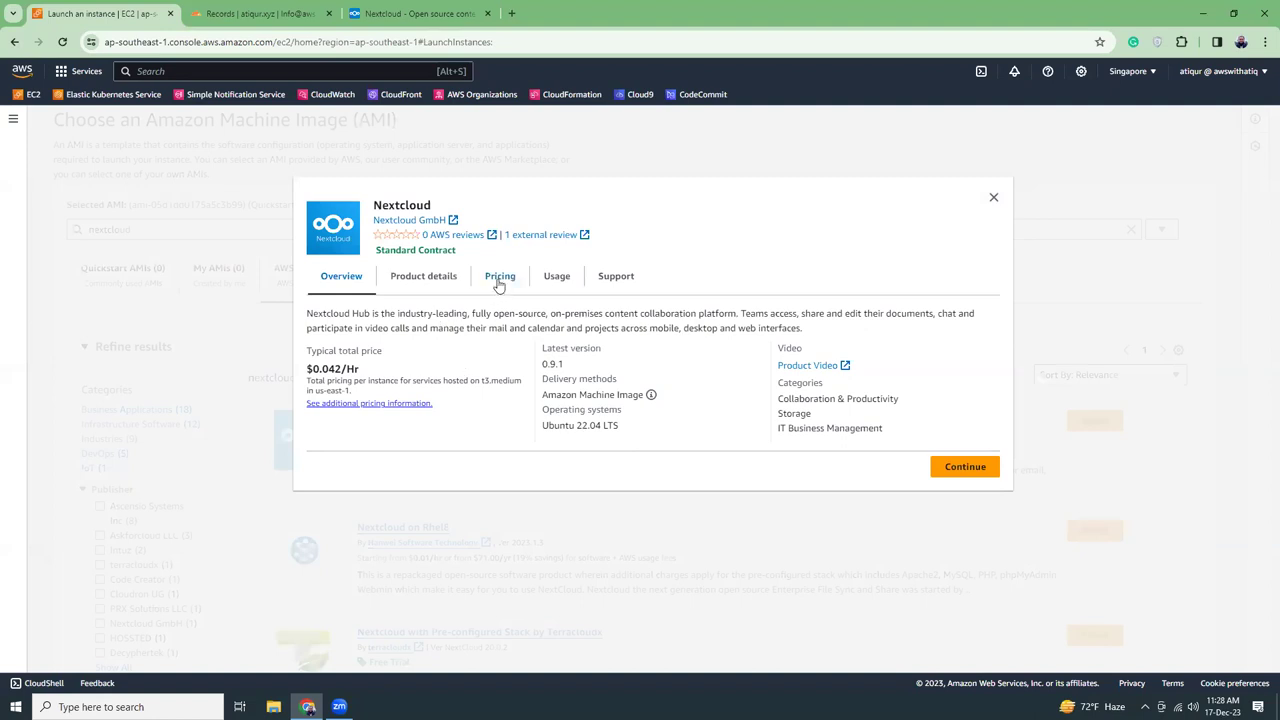
pyautogui.click(499, 280)
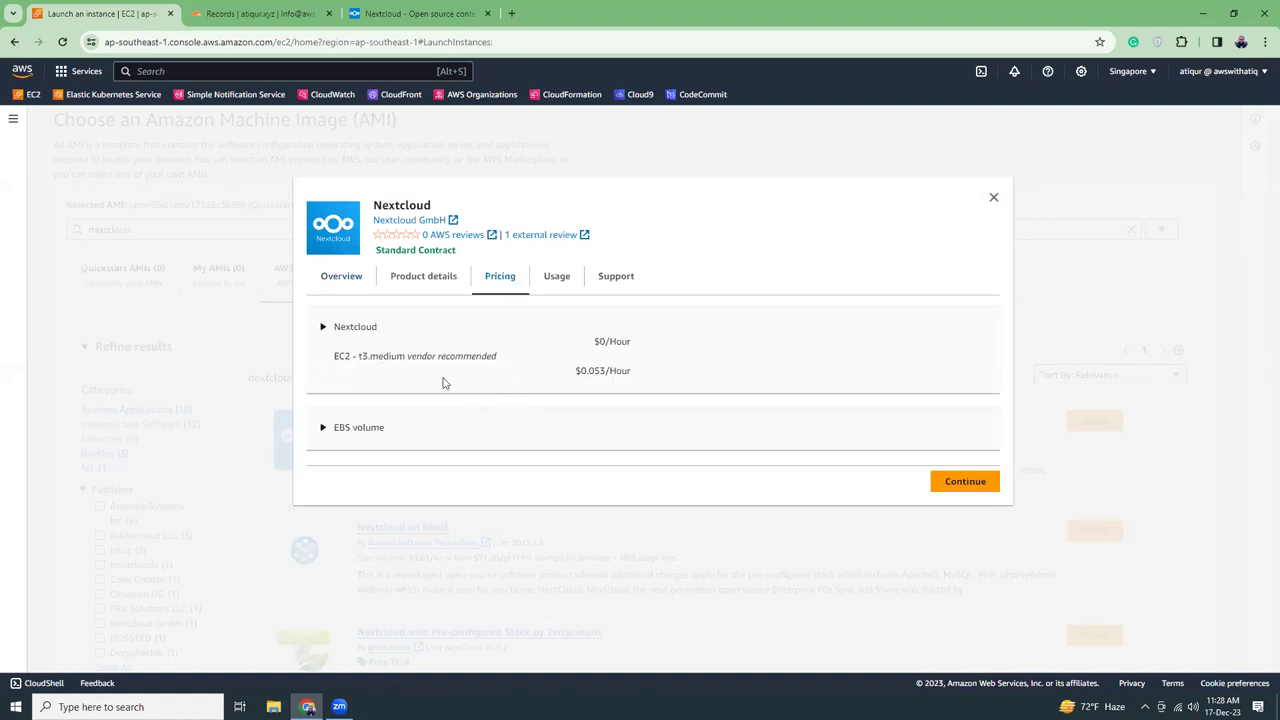
pyautogui.moveTo(600, 341); pyautogui.dragTo(641, 349)
pyautogui.click(641, 349)
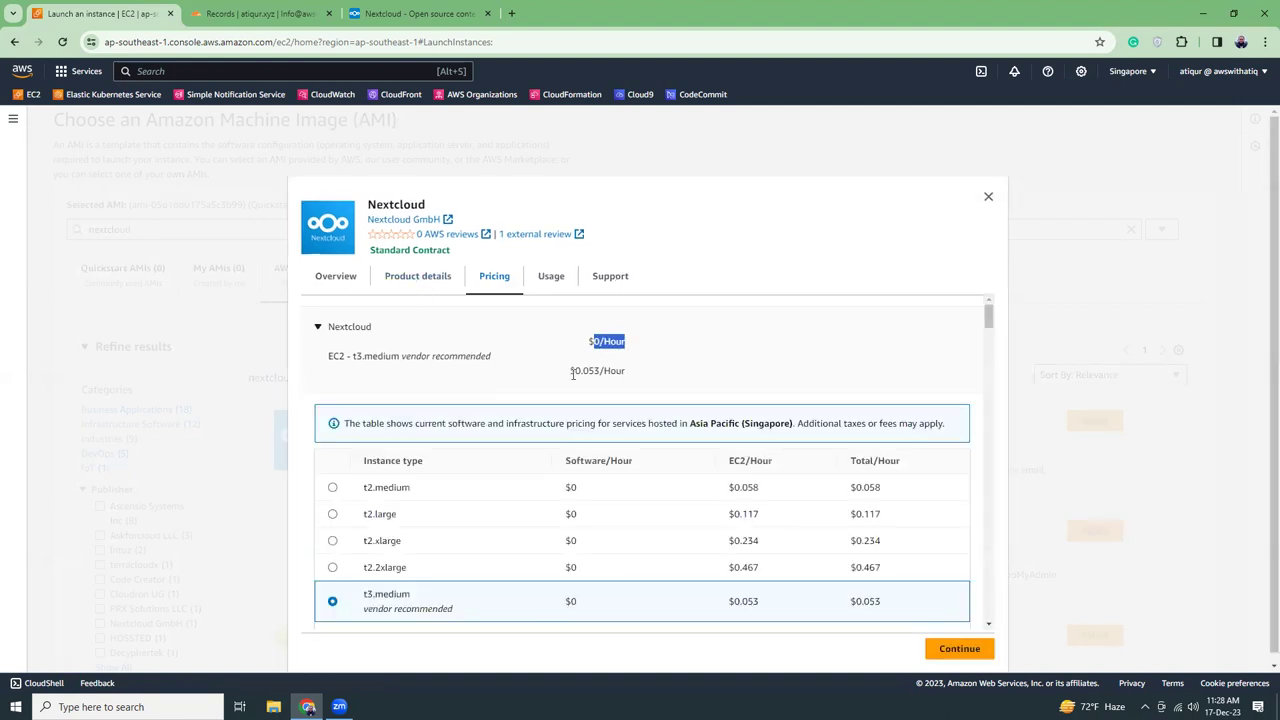
# Review the Software/Hour and EC2/Hour columns, noting t3.medium at $0.053 per hour
pyautogui.moveTo(566, 460); pyautogui.dragTo(640, 461)
pyautogui.click(645, 464)
pyautogui.moveTo(730, 461); pyautogui.dragTo(792, 465)
pyautogui.click(792, 465)
pyautogui.scroll(-1, 792, 465)
pyautogui.moveTo(731, 534); pyautogui.dragTo(763, 536)
pyautogui.doubleClick(746, 536)
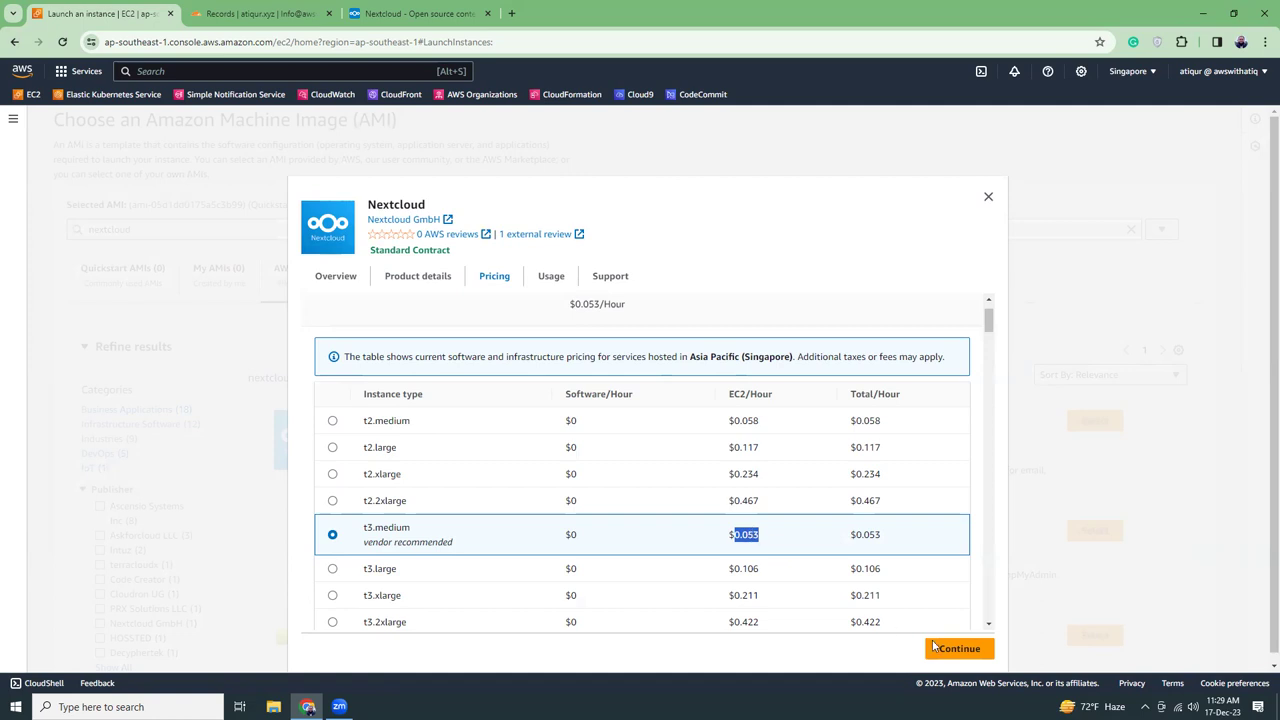
# Confirm the Nextcloud image and change the root volume from 8 to 40 GiB
pyautogui.click(963, 650)
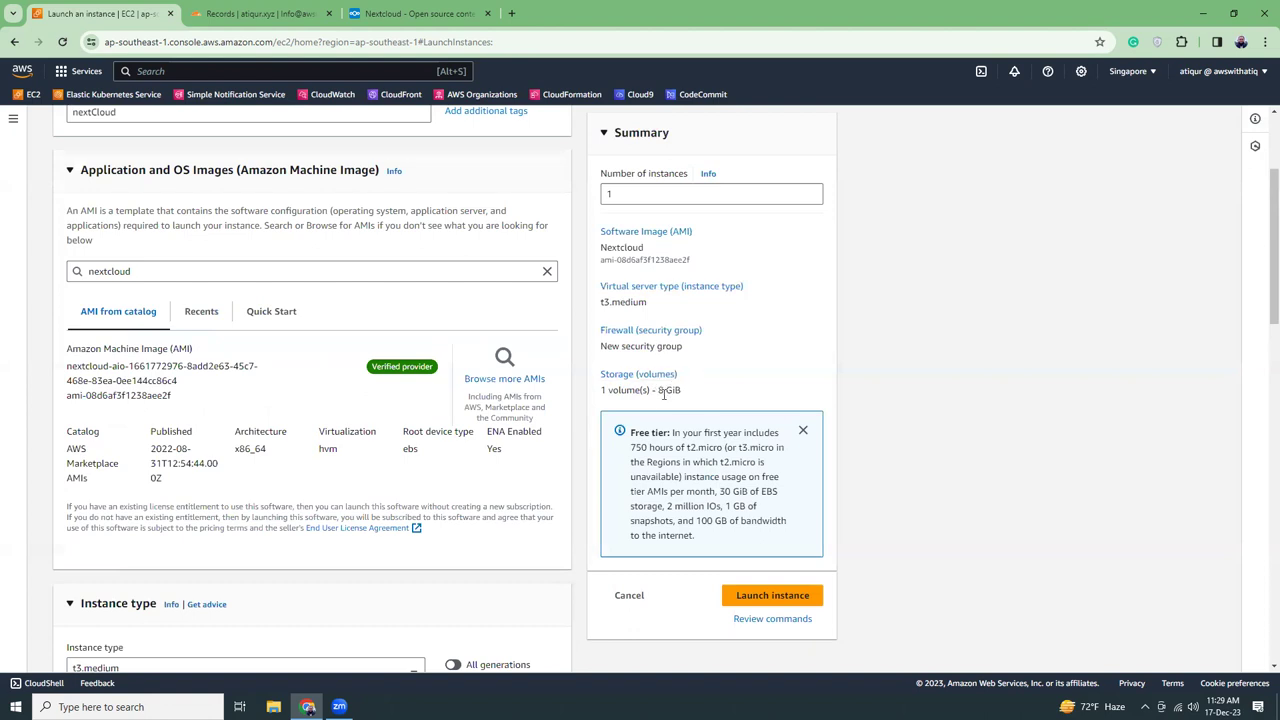
pyautogui.scroll(-1, 524, 506)
pyautogui.scroll(-6, 524, 506)
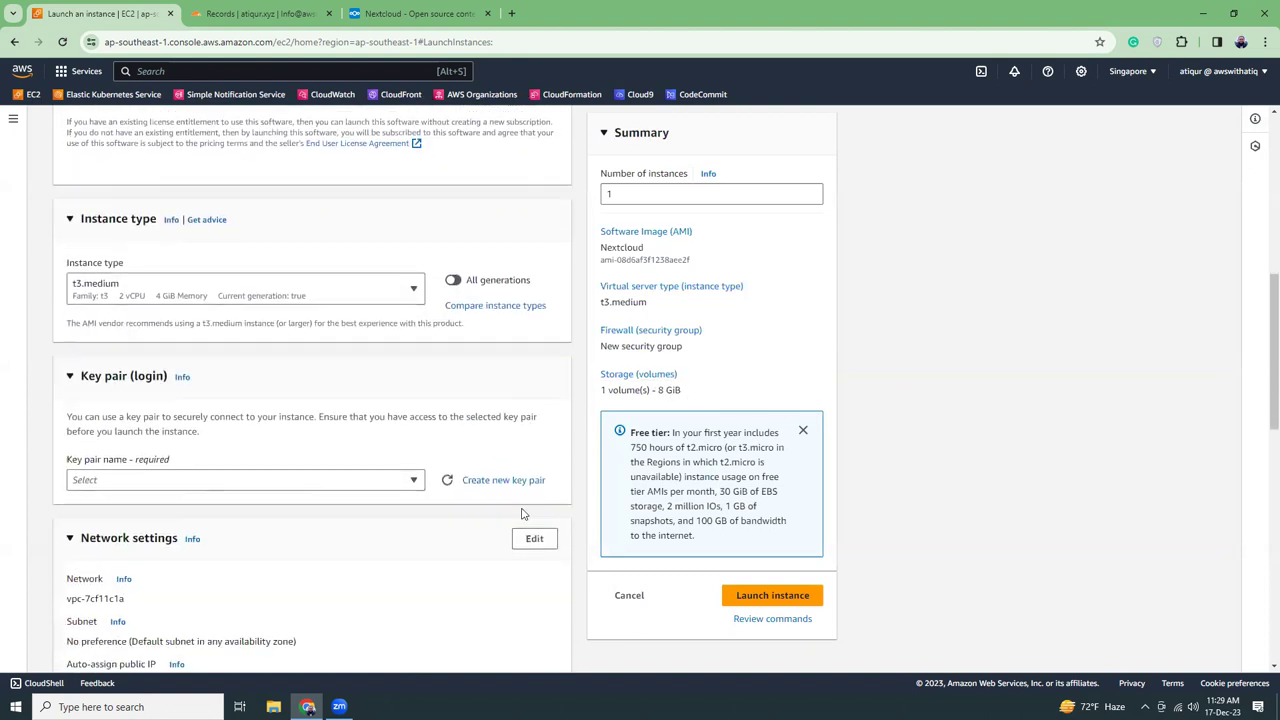
pyautogui.scroll(-5, 520, 515)
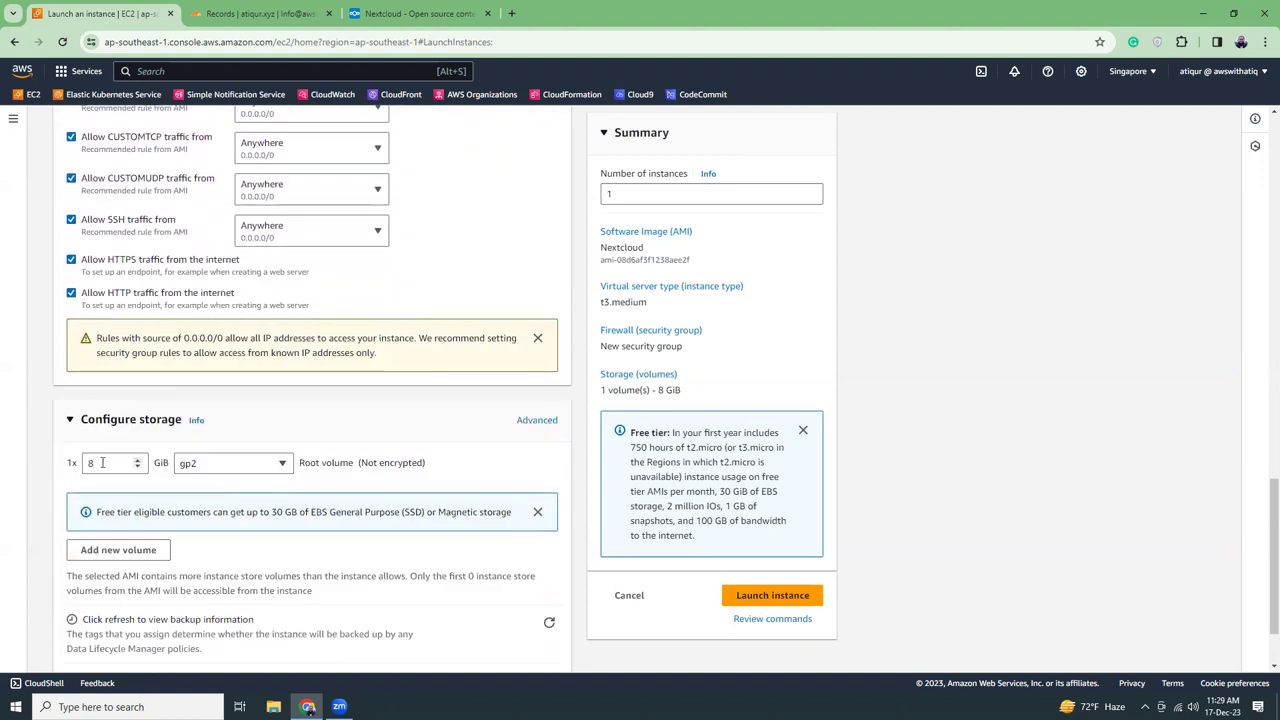
pyautogui.doubleClick(76, 462)
pyautogui.write('40')
pyautogui.click(913, 495)
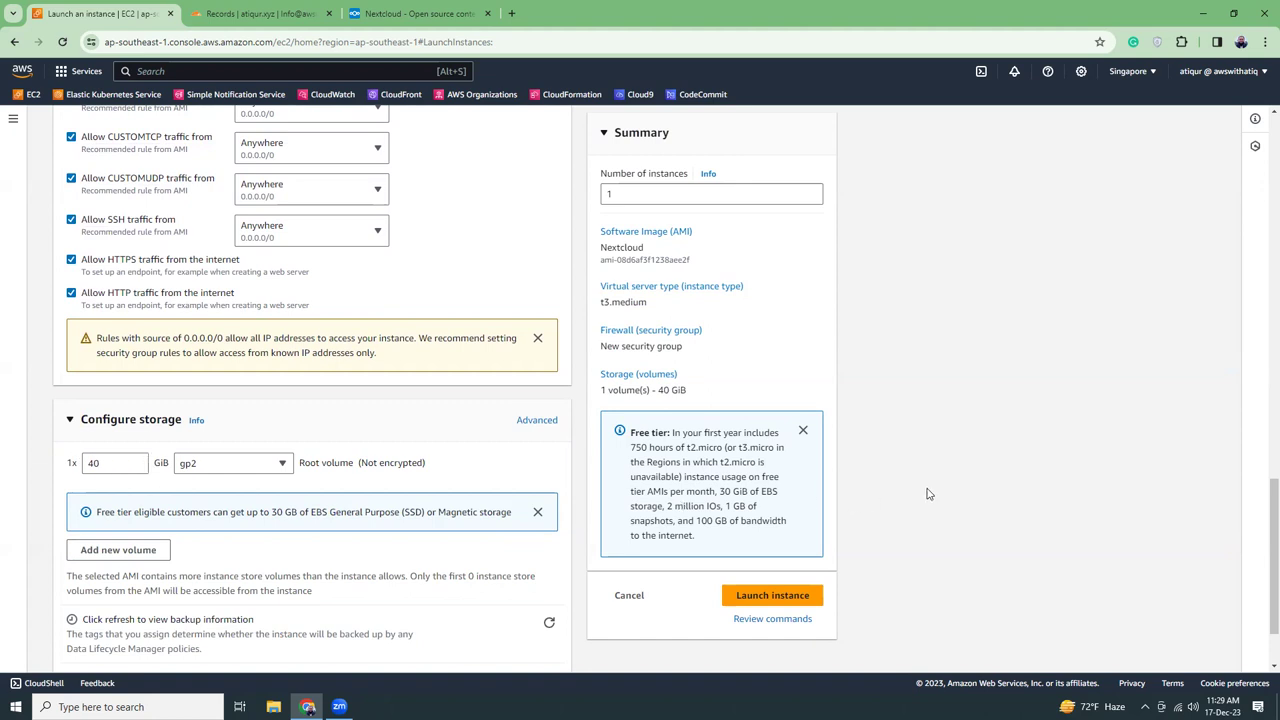
pyautogui.scroll(1, 403, 488)
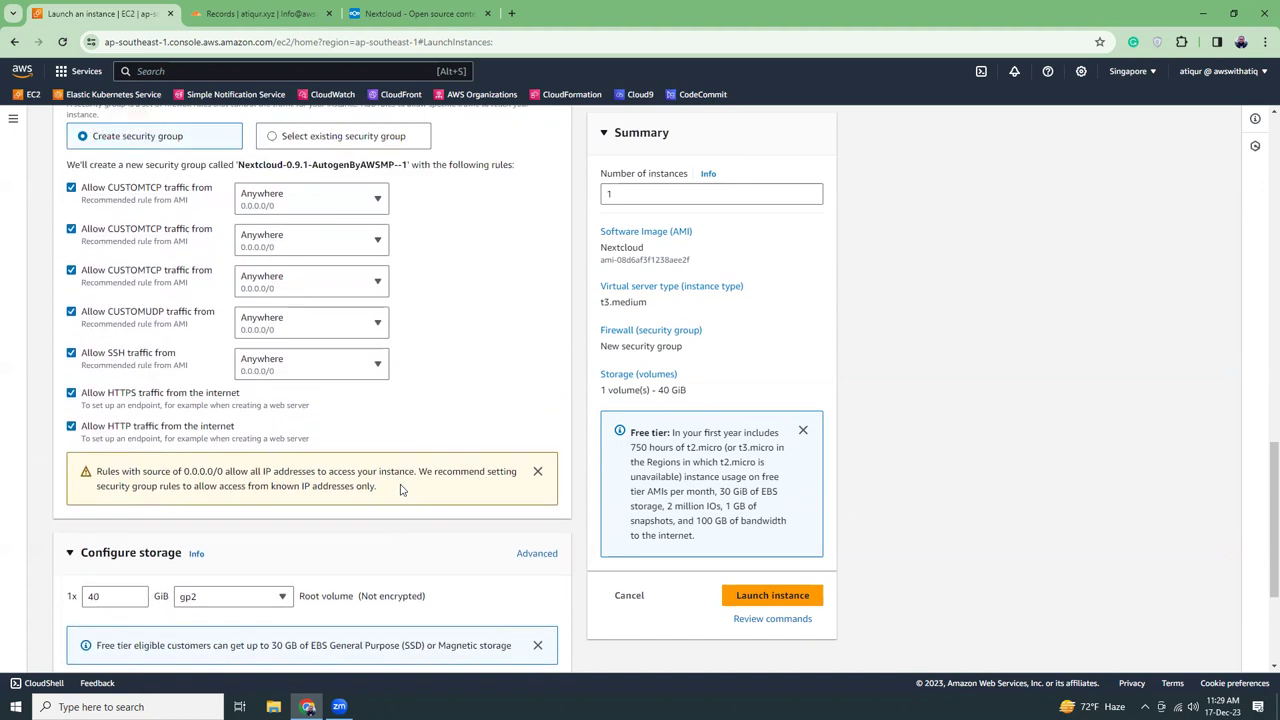
pyautogui.scroll(4, 357, 434)
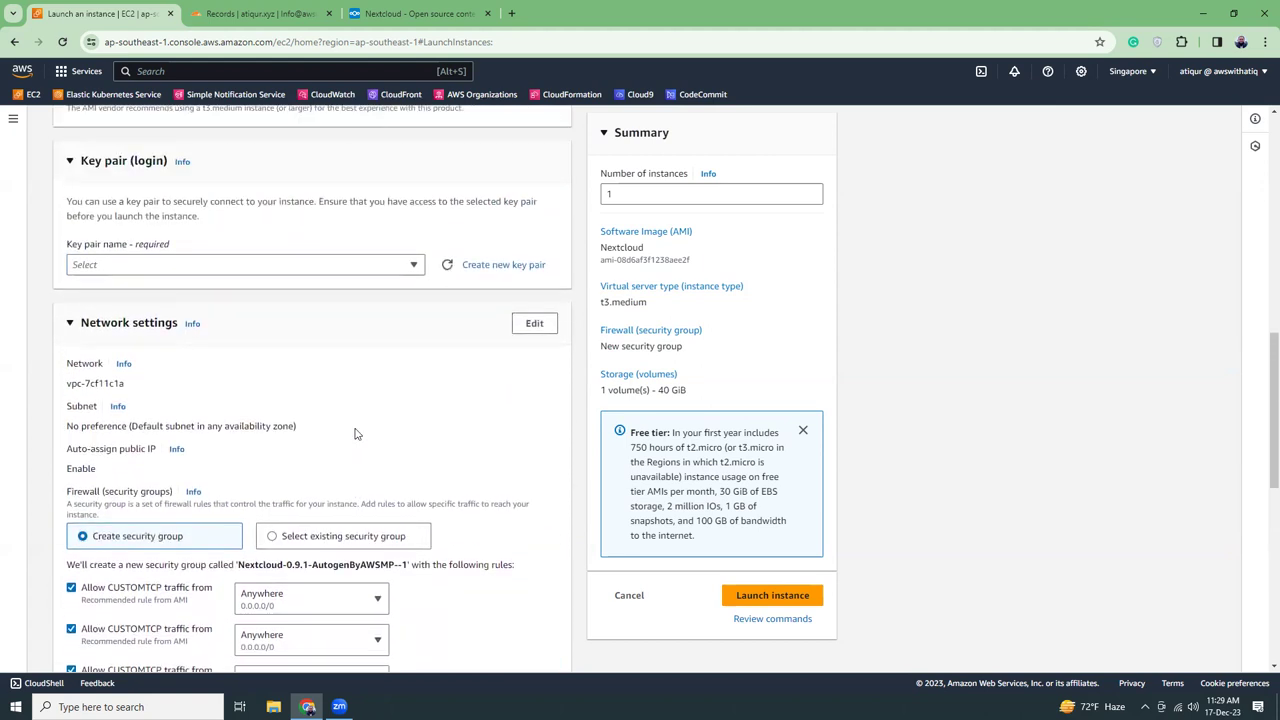
# Create a key pair named nextcloud and launch the nextCloud instance
pyautogui.click(470, 264)
pyautogui.click(576, 272)
pyautogui.write('ne')
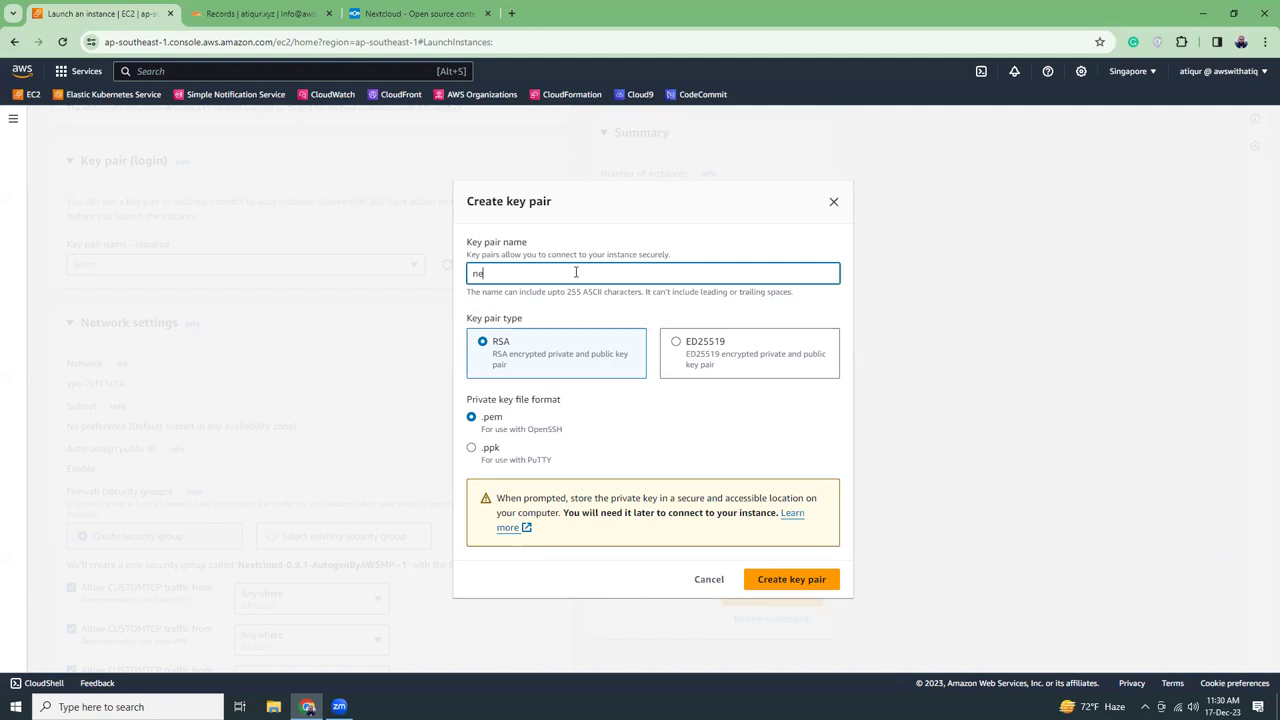
pyautogui.write('xtcloud')
pyautogui.click(803, 585)
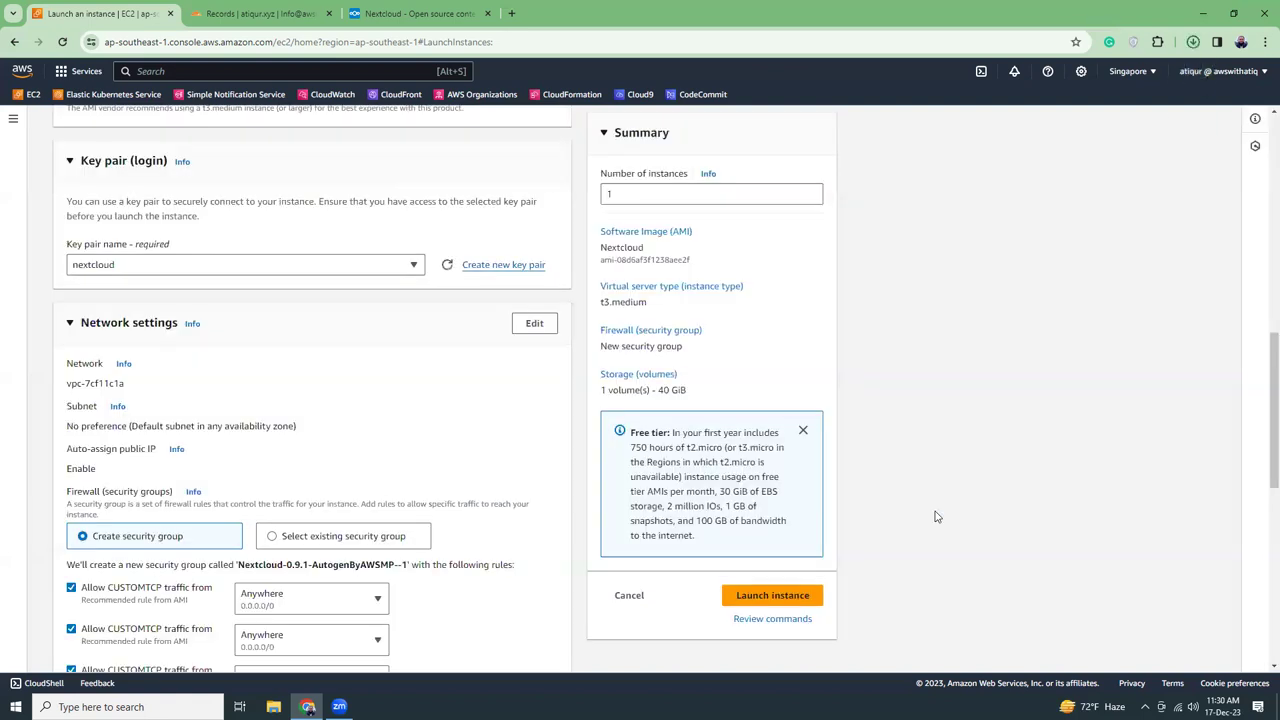
pyautogui.scroll(-3, 460, 531)
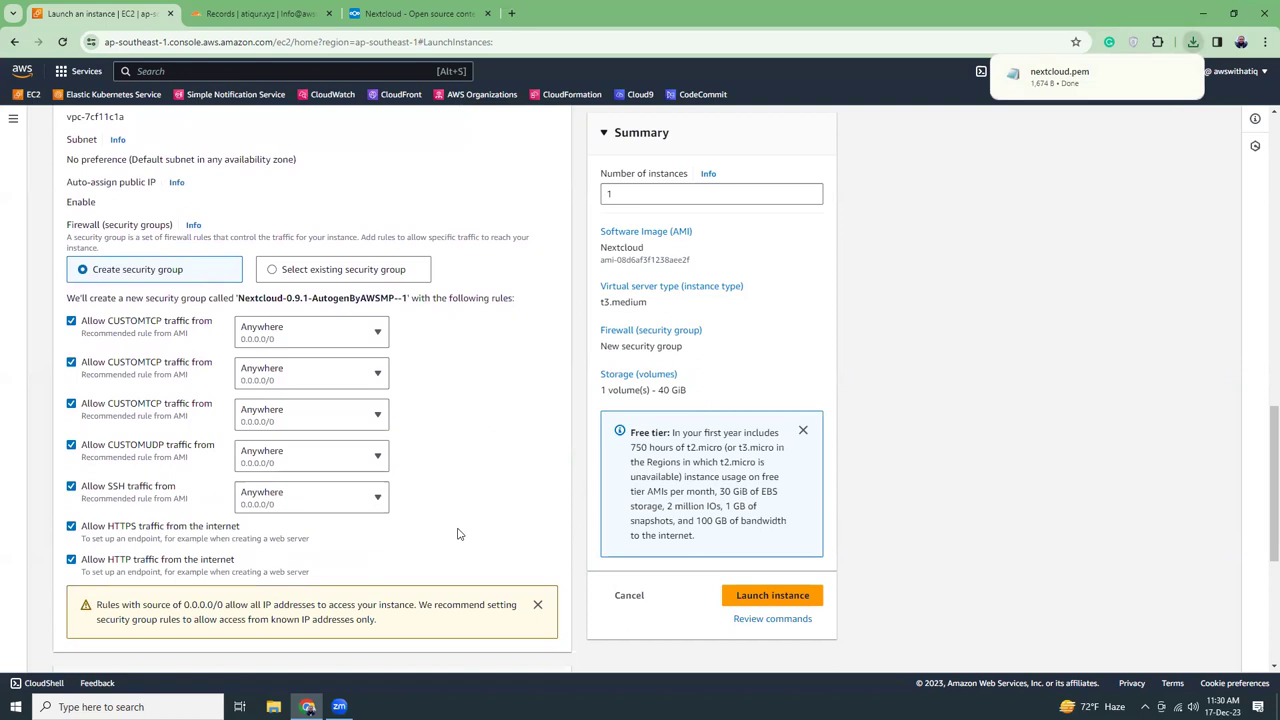
pyautogui.click(772, 597)
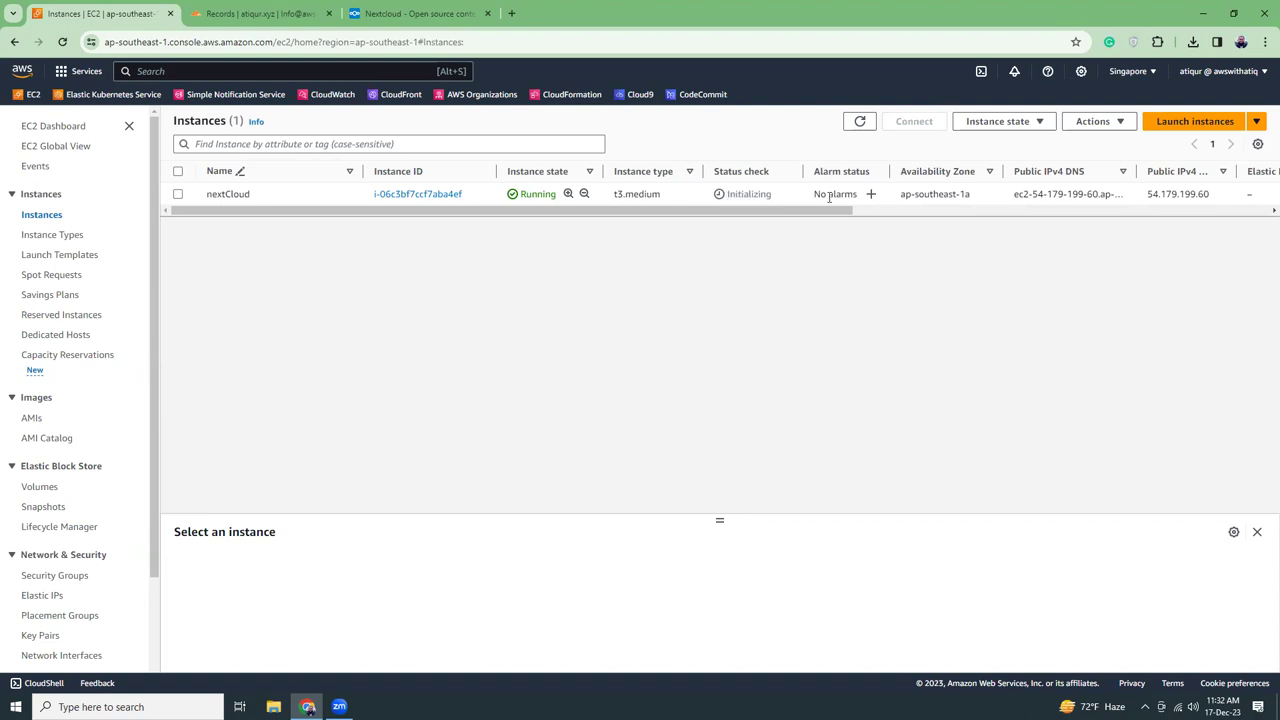
# Allocate a new Elastic IP address from the Elastic IPs page
pyautogui.click(445, 194)
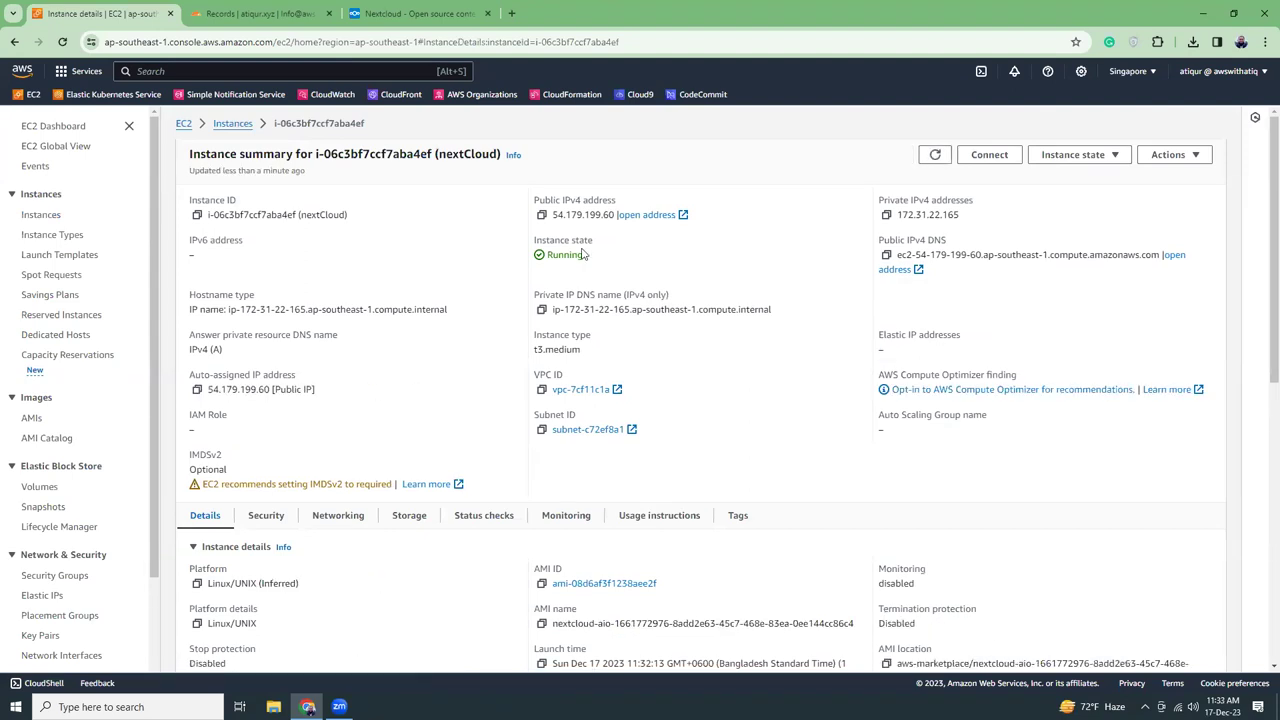
pyautogui.moveTo(886, 336); pyautogui.dragTo(960, 336)
pyautogui.click(761, 341)
pyautogui.scroll(-2, 114, 463)
pyautogui.click(43, 467)
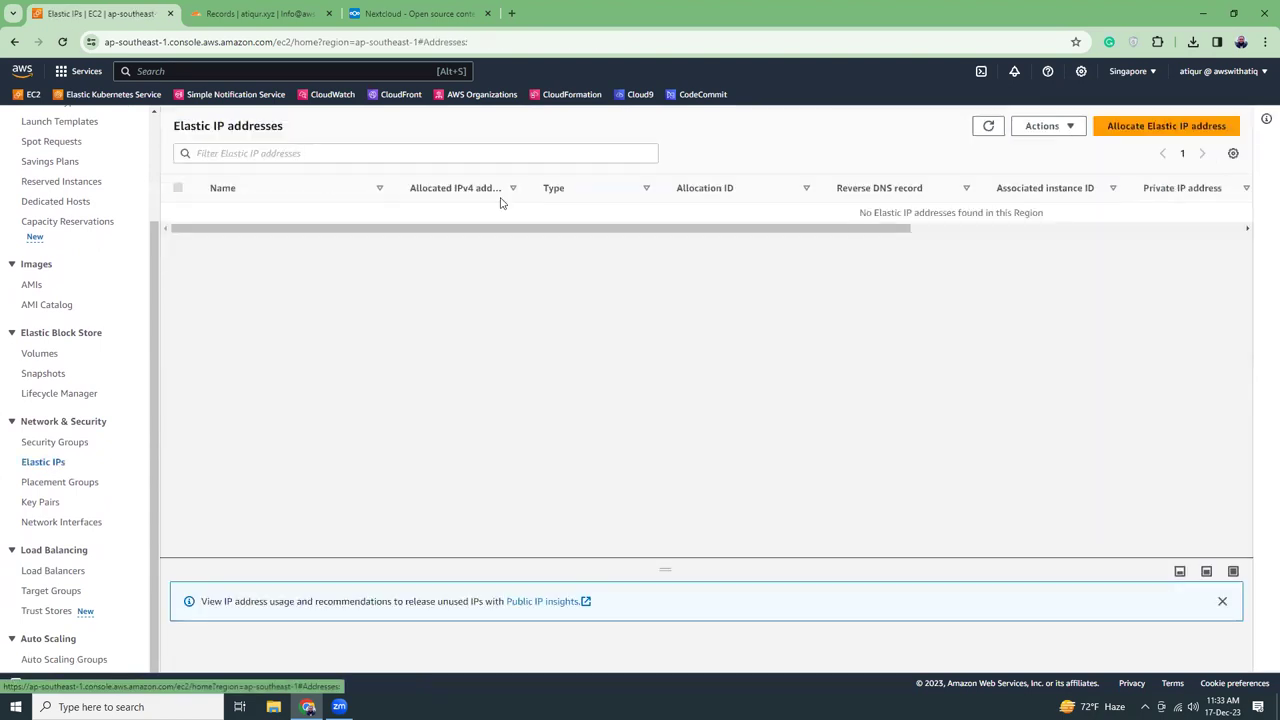
pyautogui.click(1110, 129)
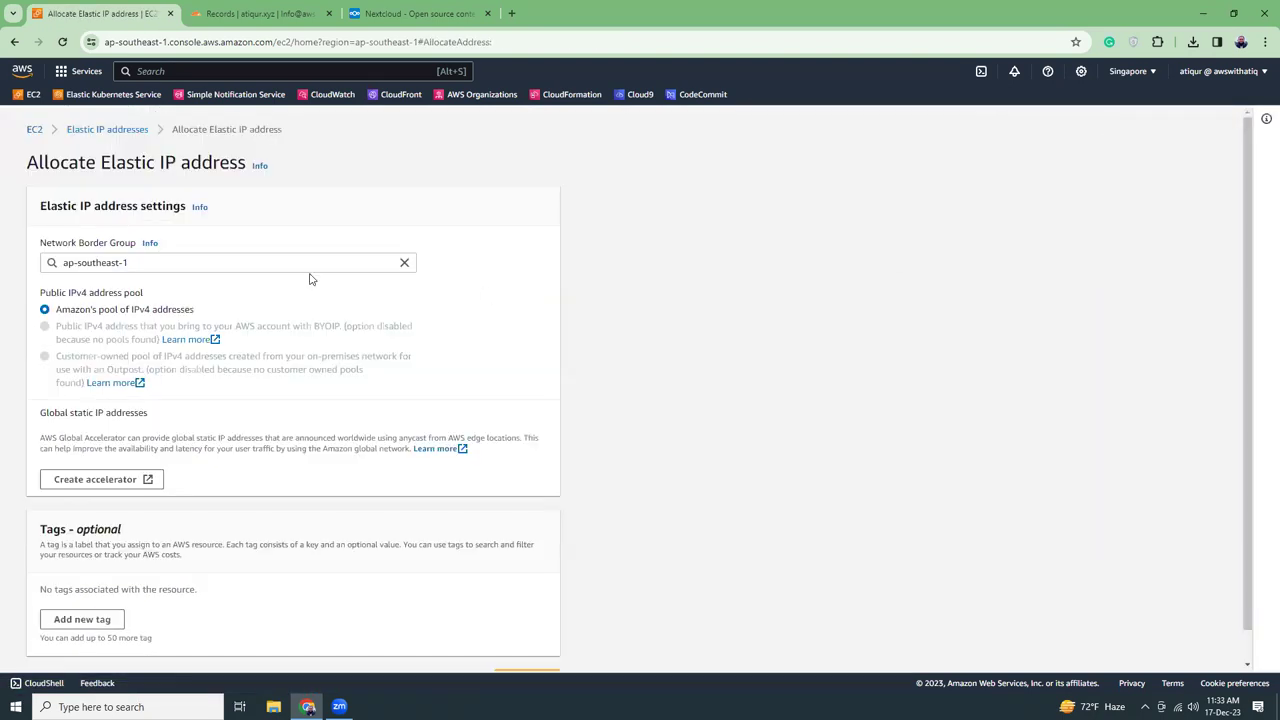
pyautogui.scroll(-1, 205, 330)
pyautogui.click(530, 645)
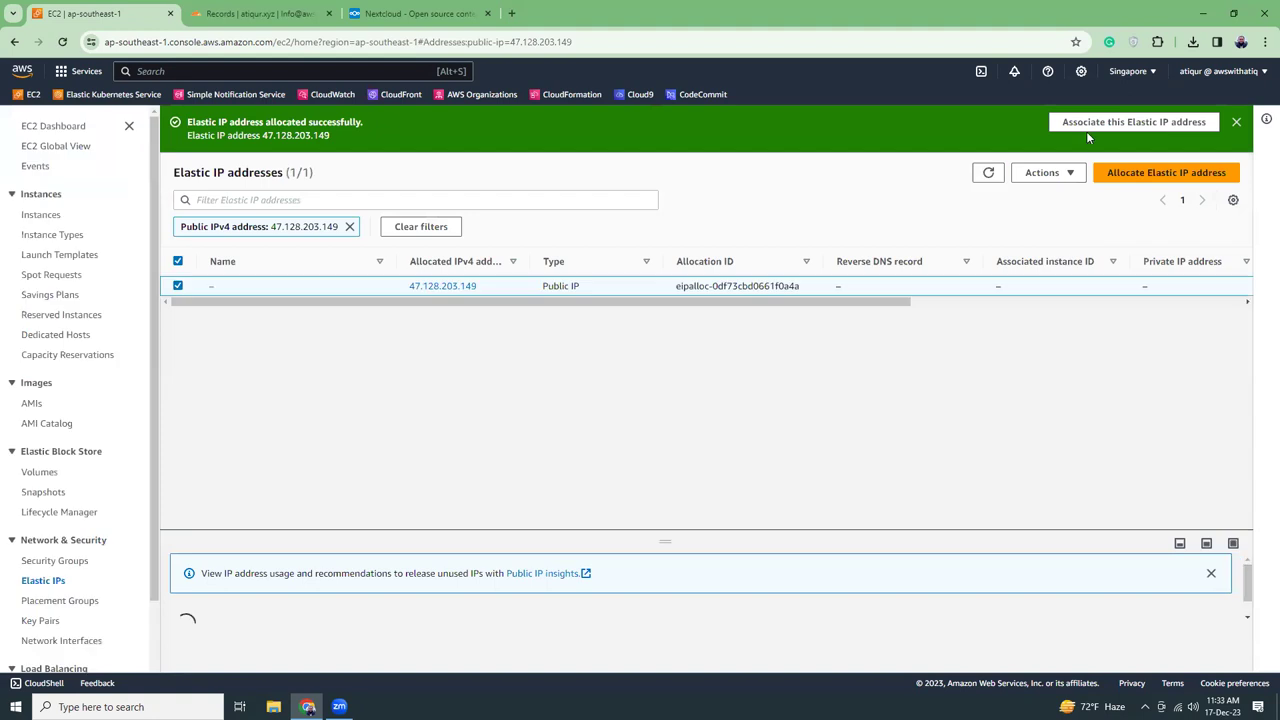
# Associate Elastic IP 47.128.203.149 with the nextCloud instance
pyautogui.click(1098, 126)
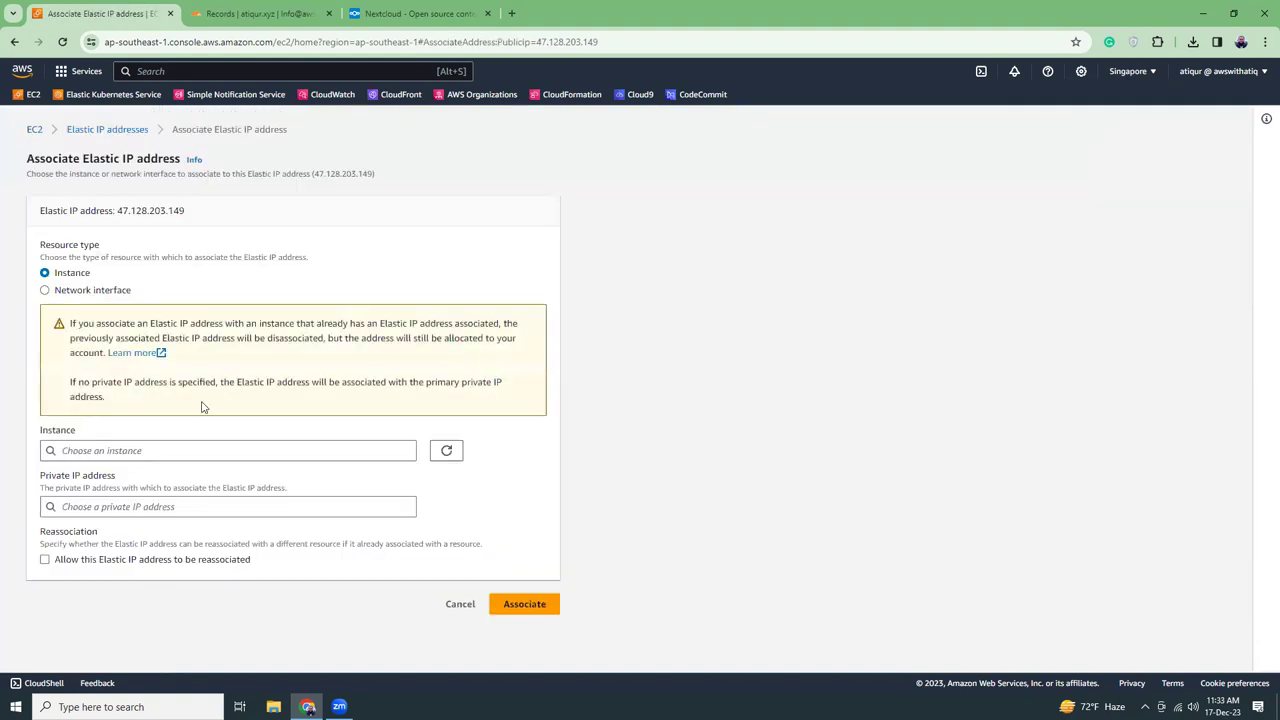
pyautogui.click(150, 451)
pyautogui.click(146, 472)
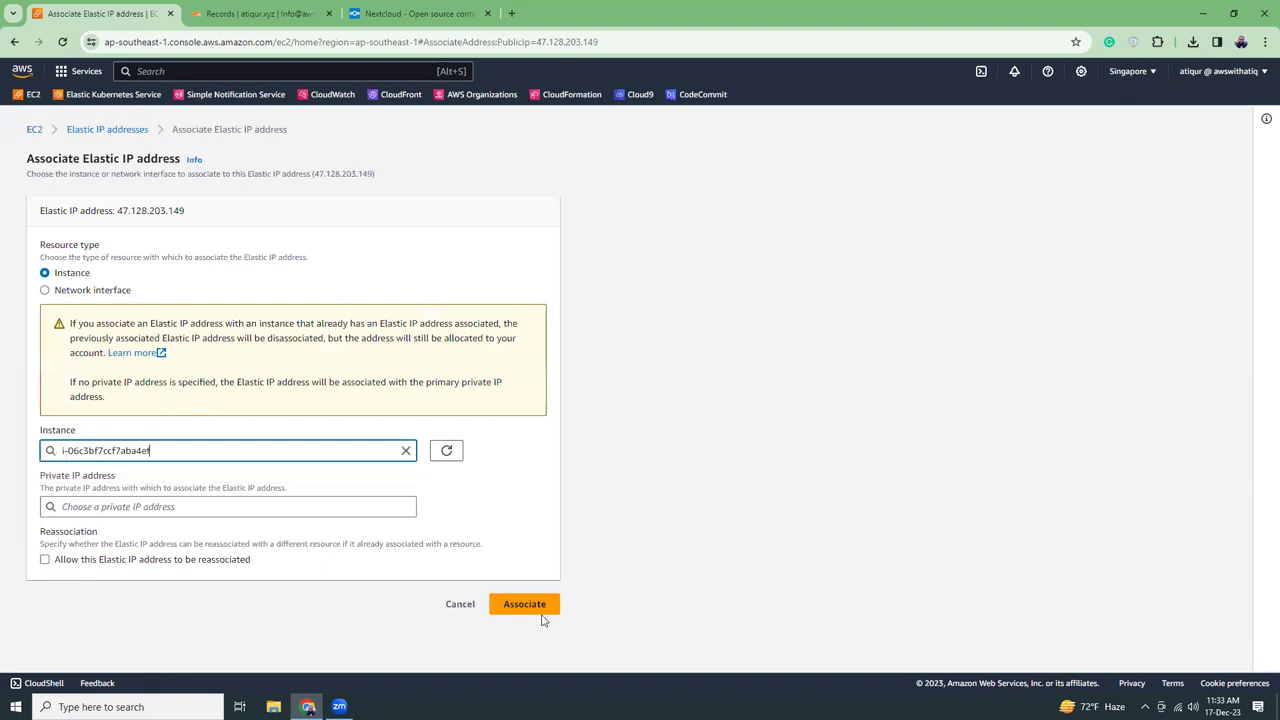
pyautogui.click(543, 610)
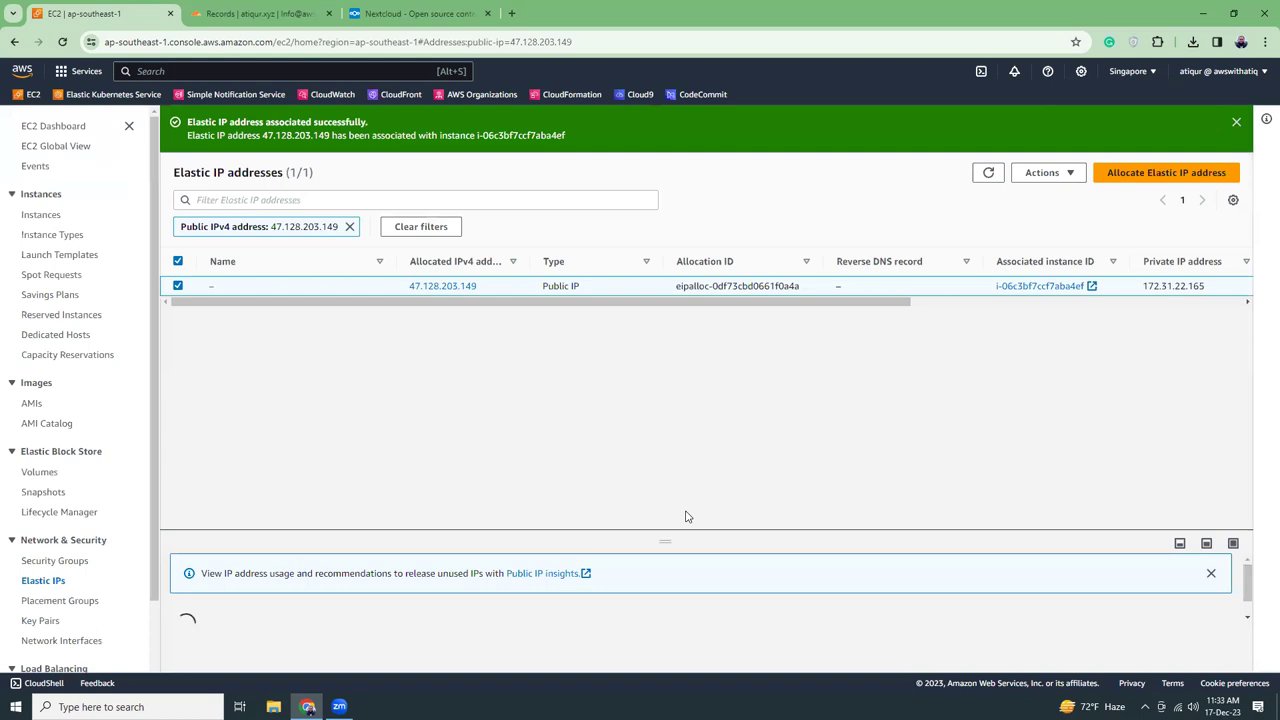
pyautogui.click(1238, 124)
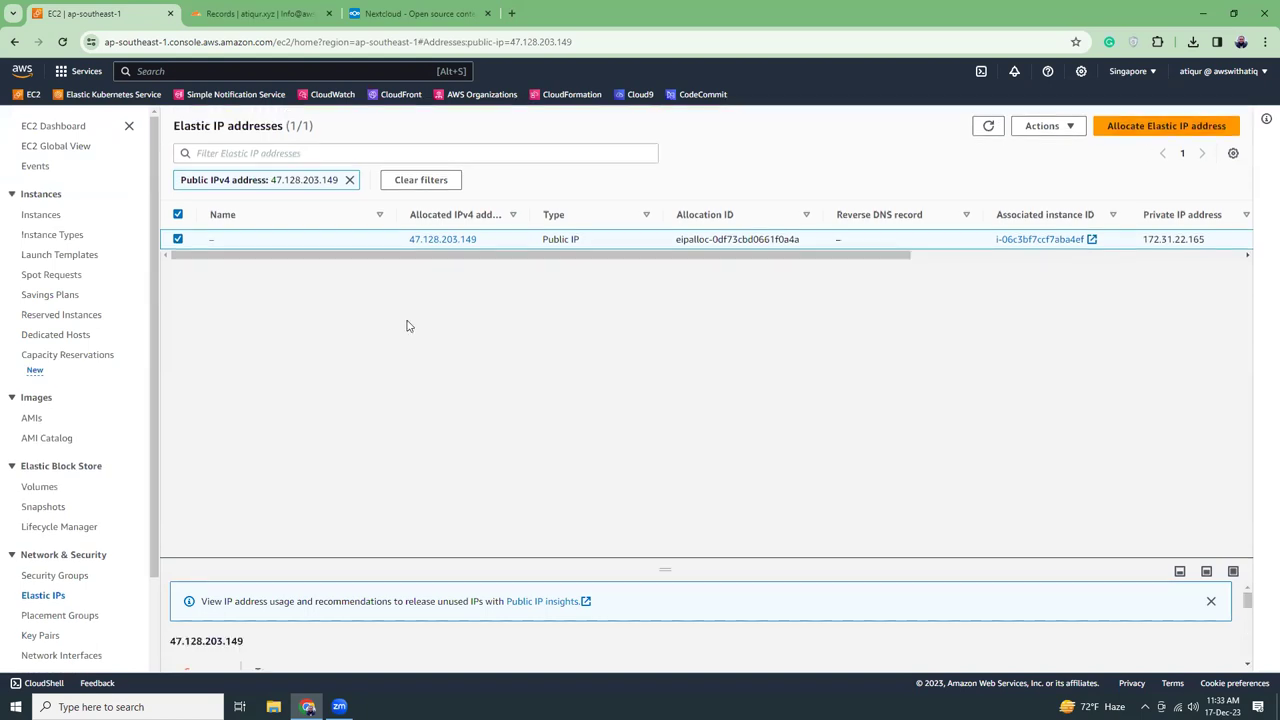
pyautogui.click(46, 218)
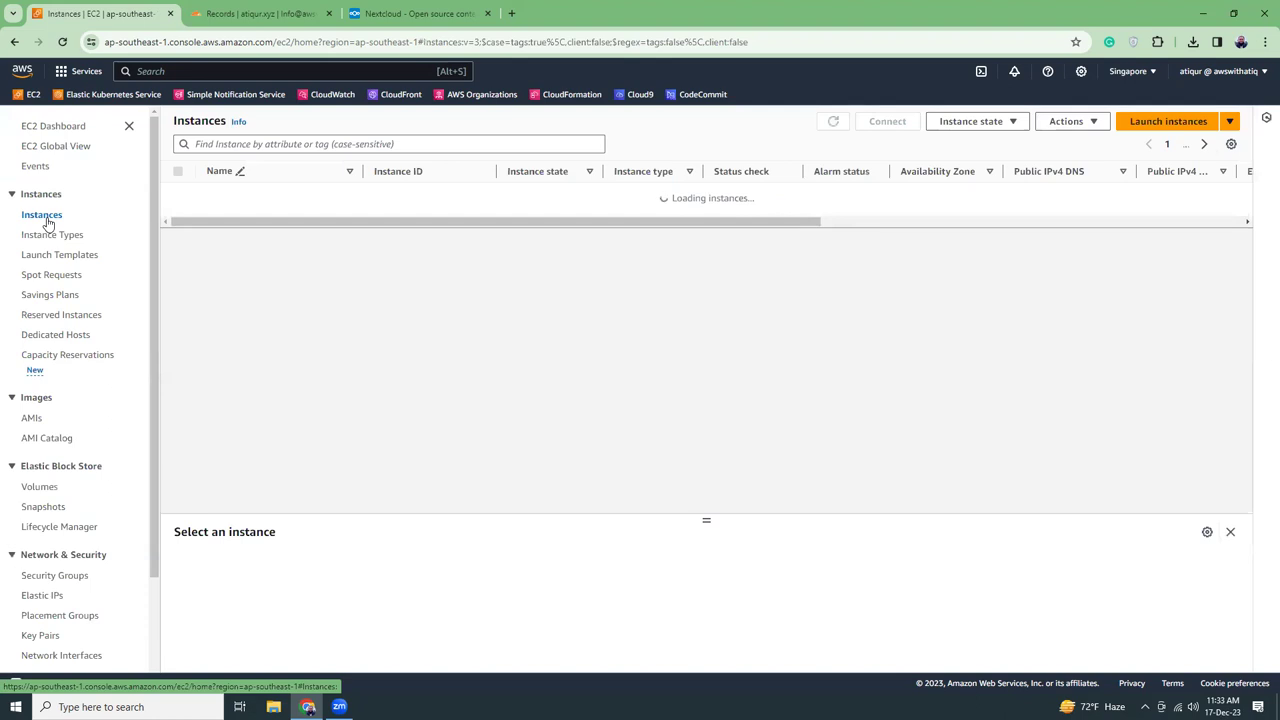
# Check the nextCloud instance's inbound rules for port 8080 and copy its public IPv4 DNS name
pyautogui.click(415, 194)
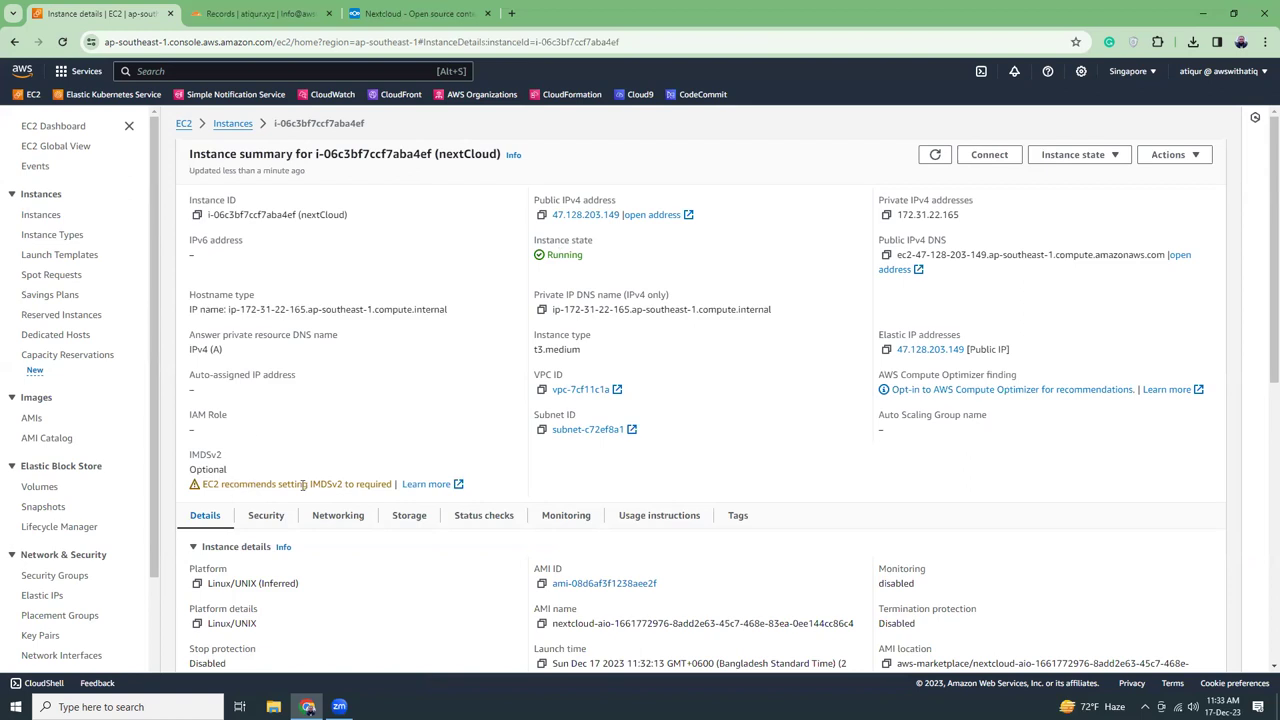
pyautogui.click(62, 43)
pyautogui.scroll(-2, 437, 286)
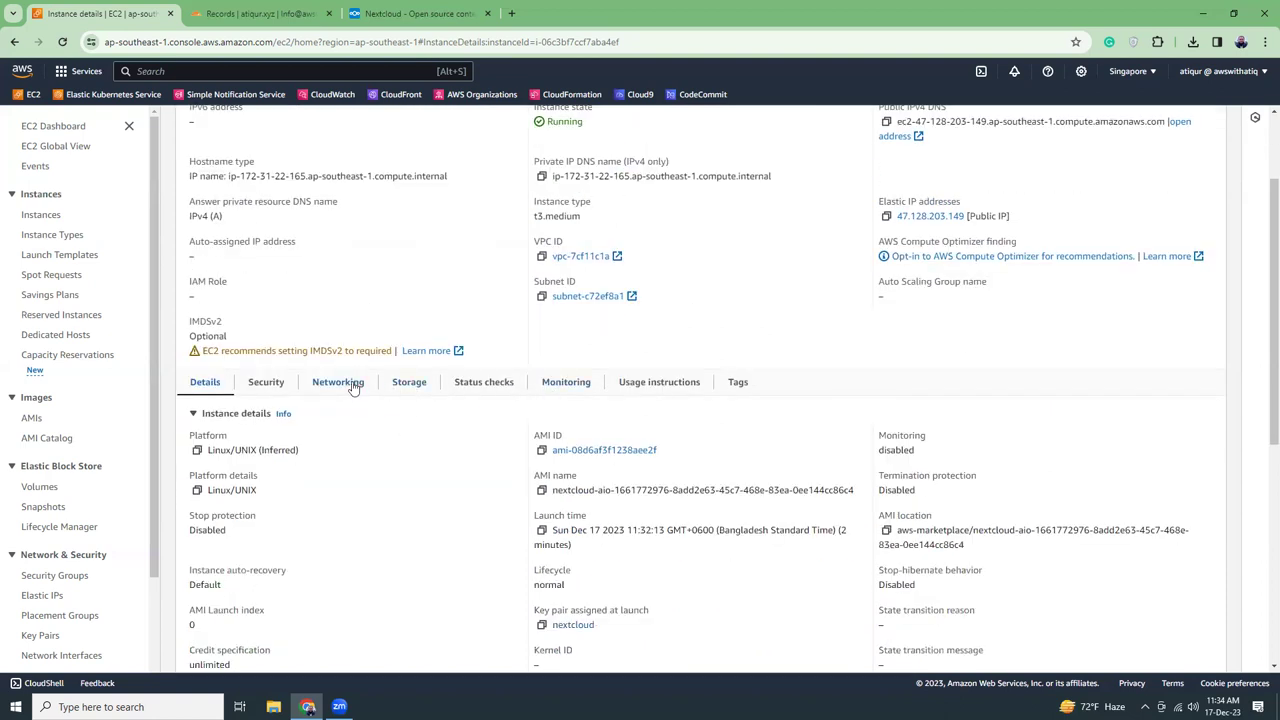
pyautogui.click(272, 386)
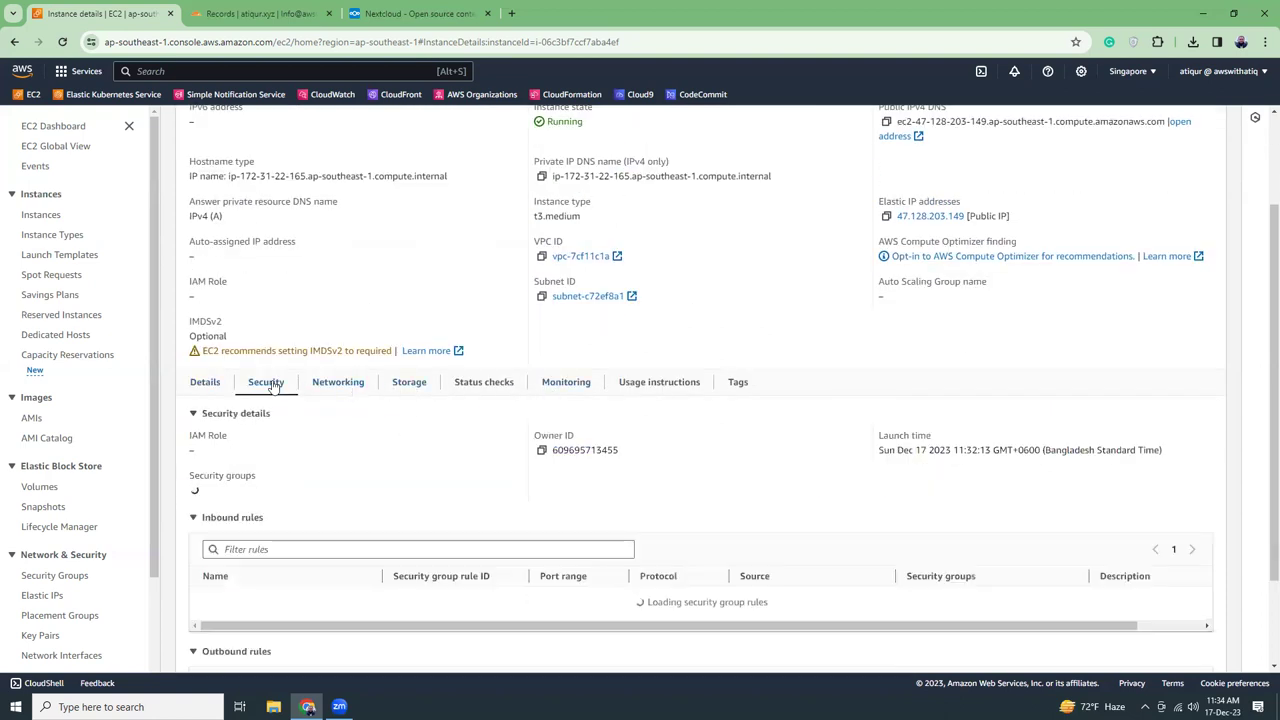
pyautogui.scroll(-3, 417, 449)
pyautogui.scroll(-1, 417, 449)
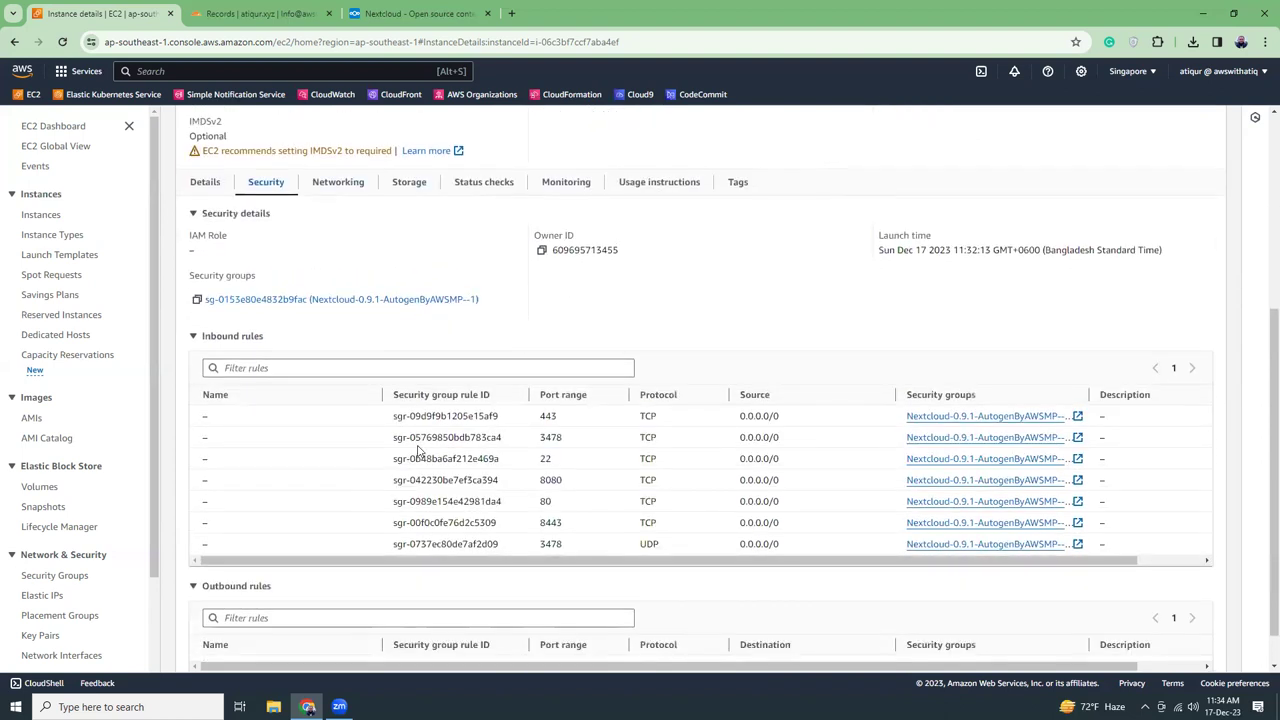
pyautogui.doubleClick(543, 482)
pyautogui.scroll(5, 600, 420)
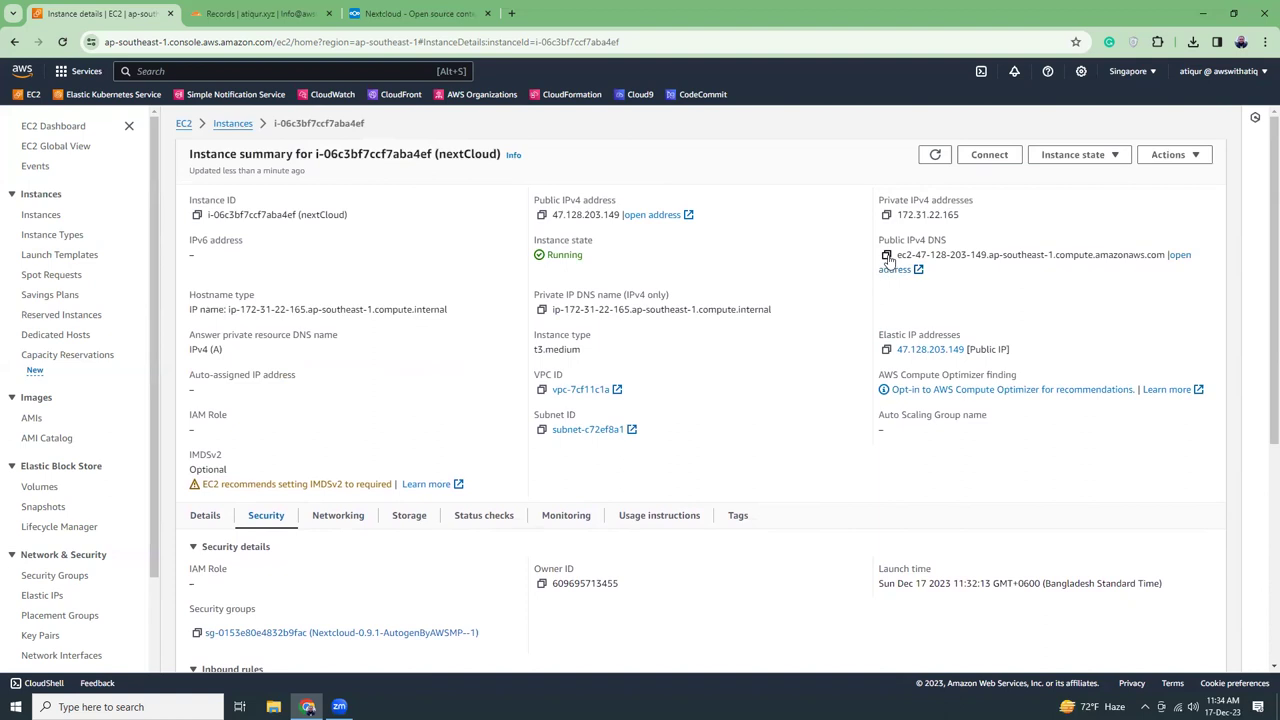
pyautogui.click(886, 256)
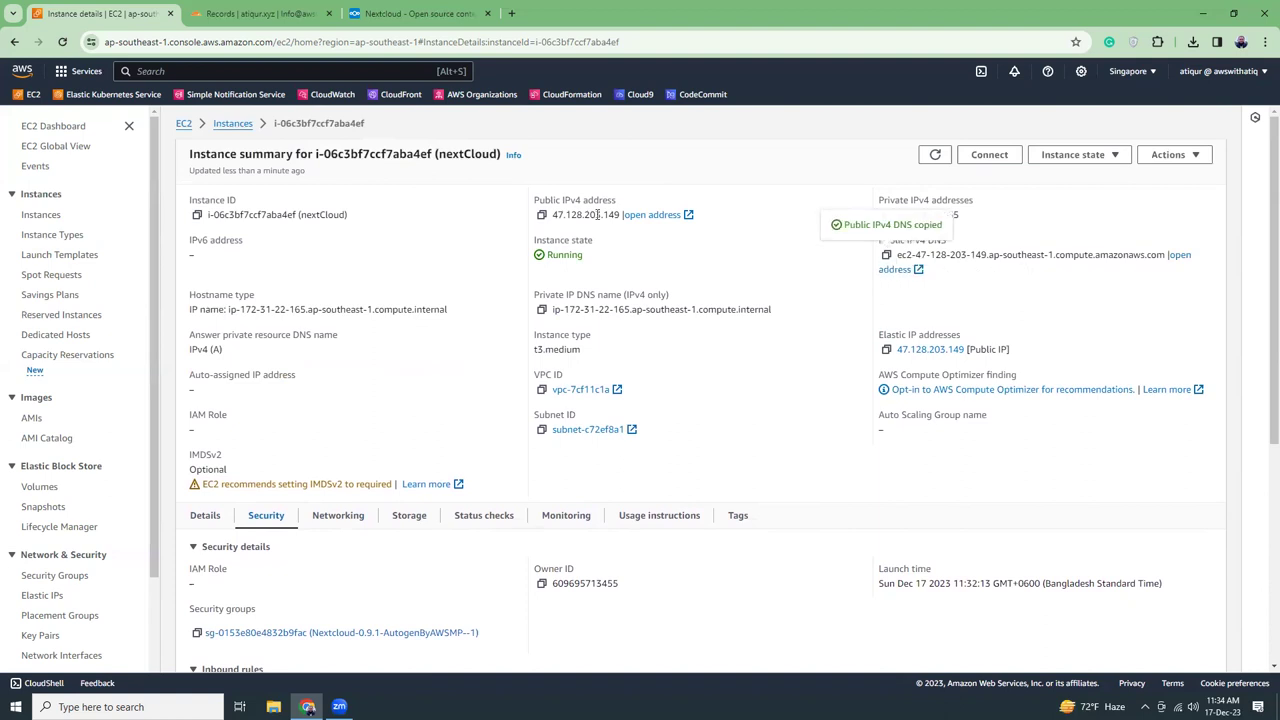
# Load the copied public DNS name on port 8080 in a new tab
pyautogui.click(514, 13)
pyautogui.hotkey('ctrl', 'v')
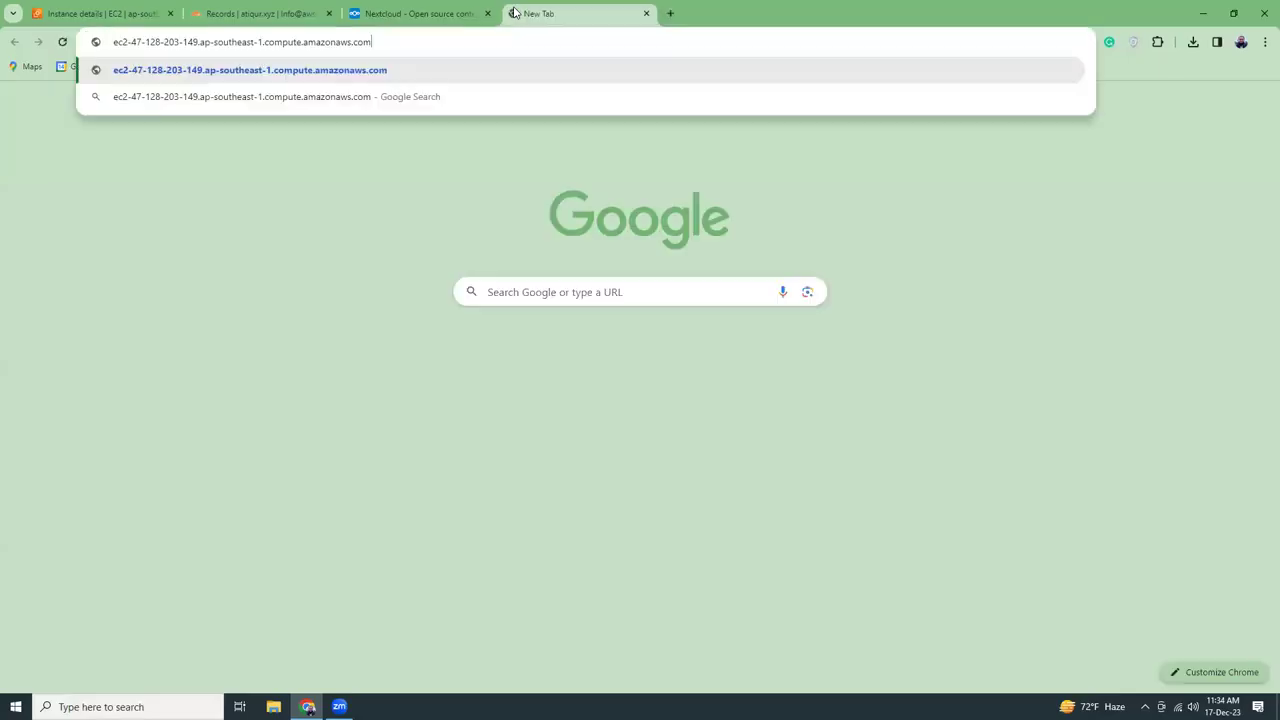
pyautogui.write(':8080')
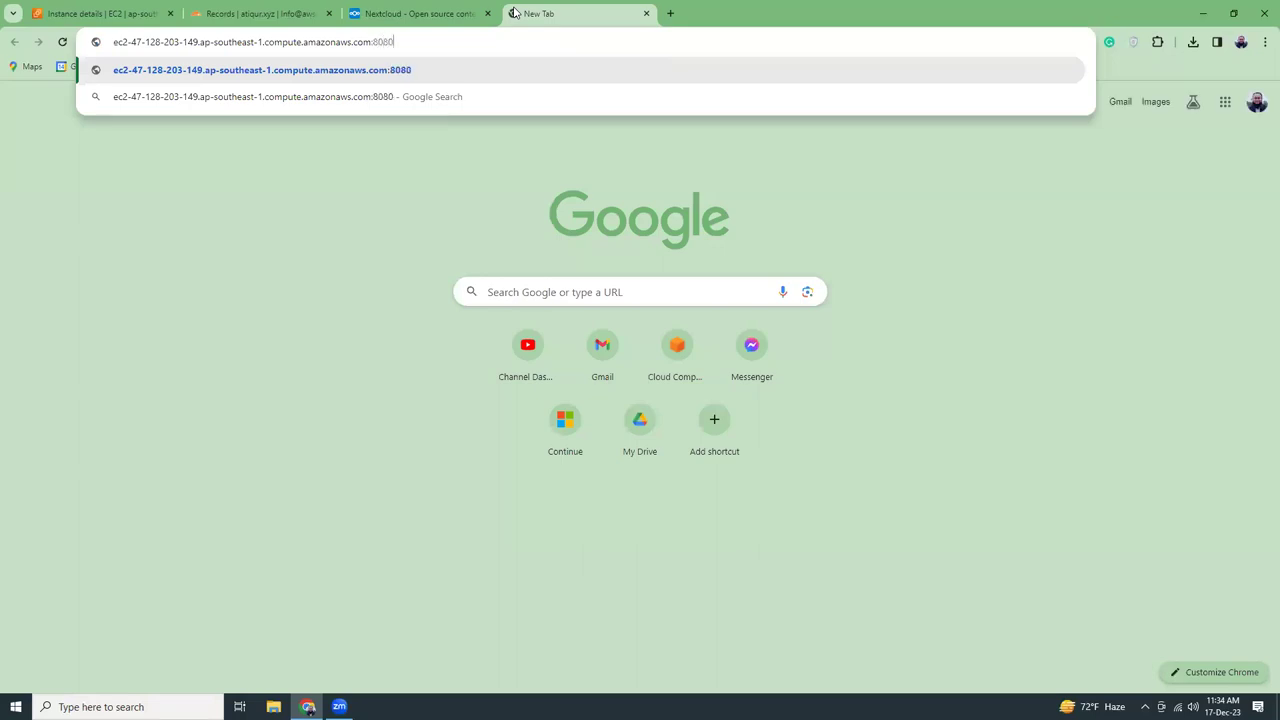
pyautogui.press('Return')
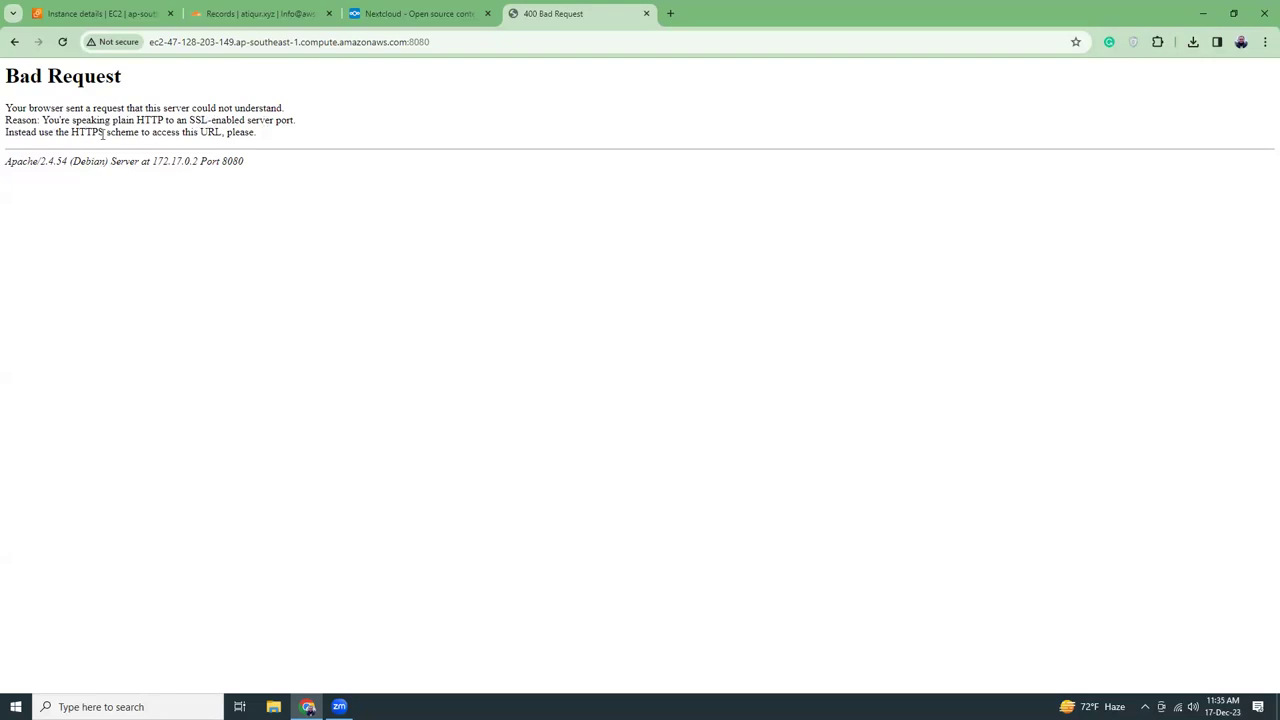
pyautogui.click(258, 44)
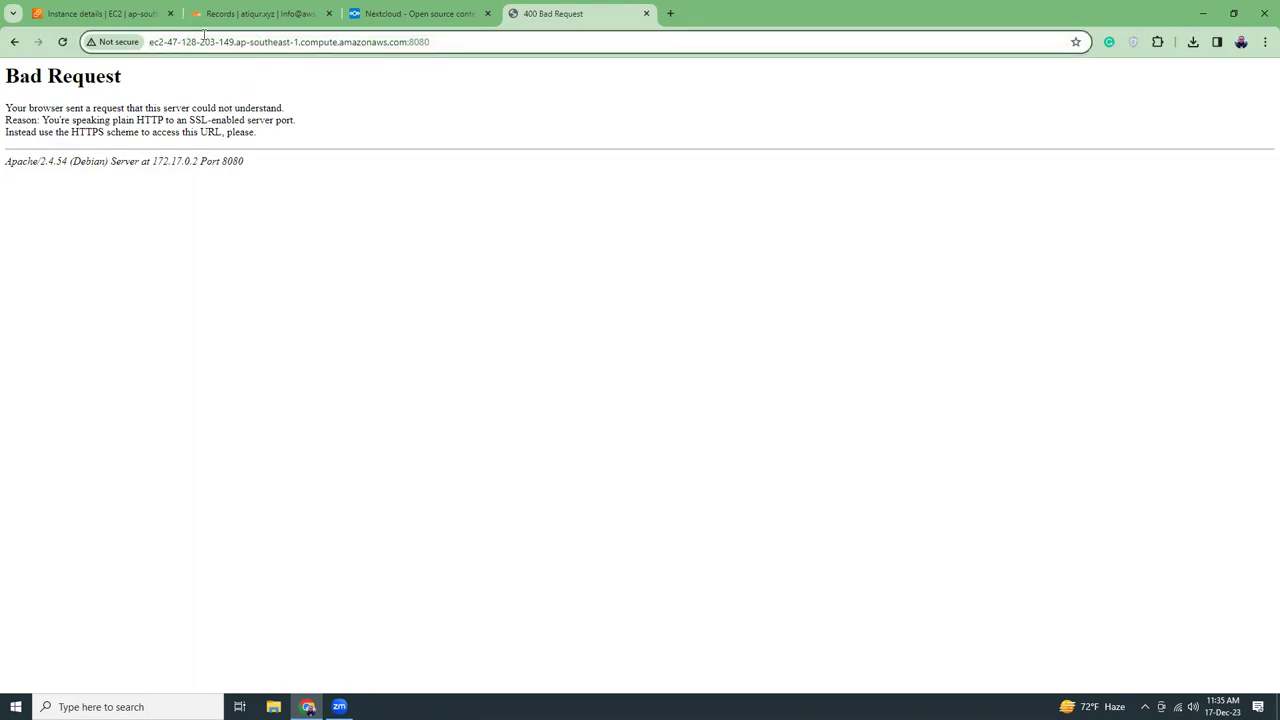
pyautogui.click(120, 16)
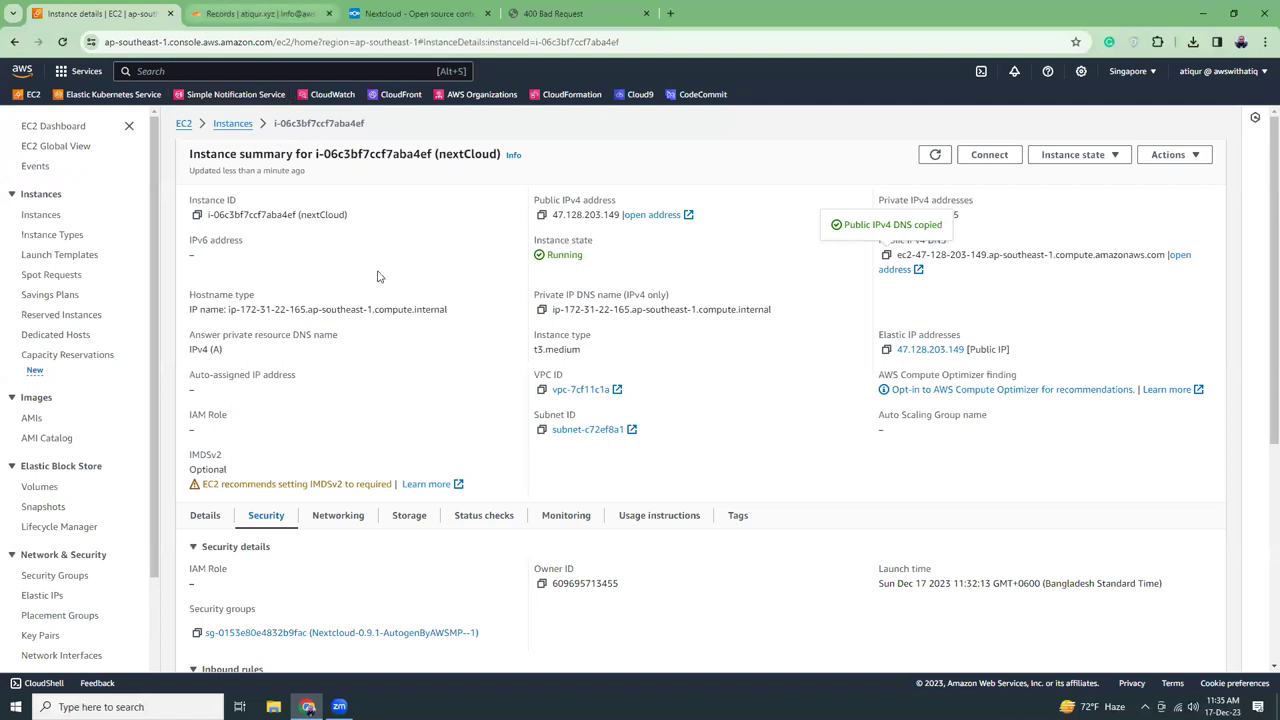
pyautogui.scroll(-4, 434, 394)
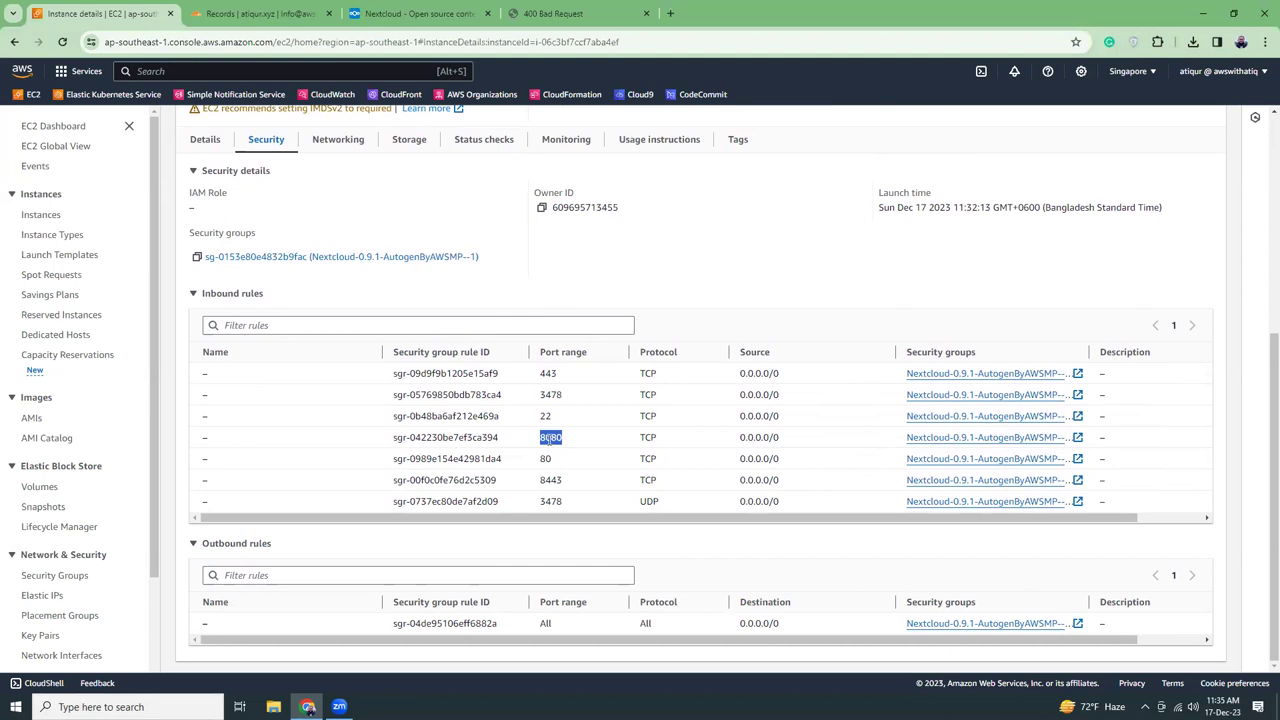
pyautogui.click(553, 13)
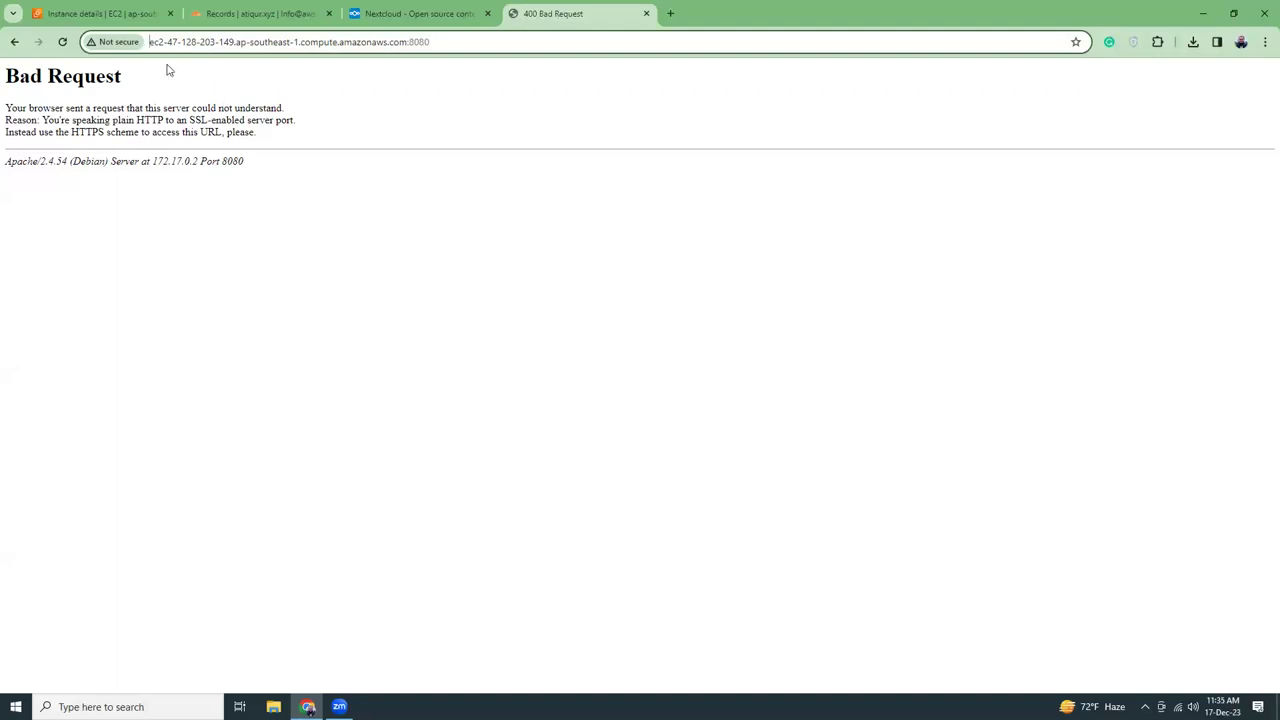
pyautogui.write('https://')
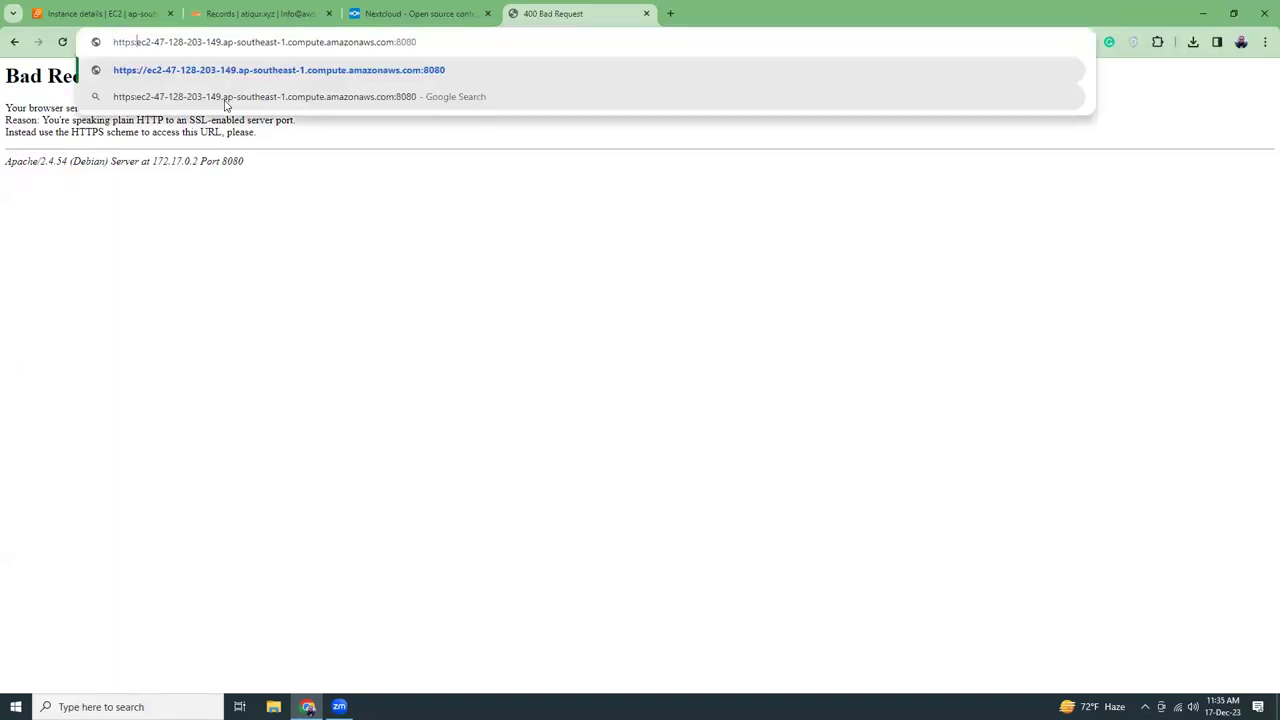
pyautogui.press('Return')
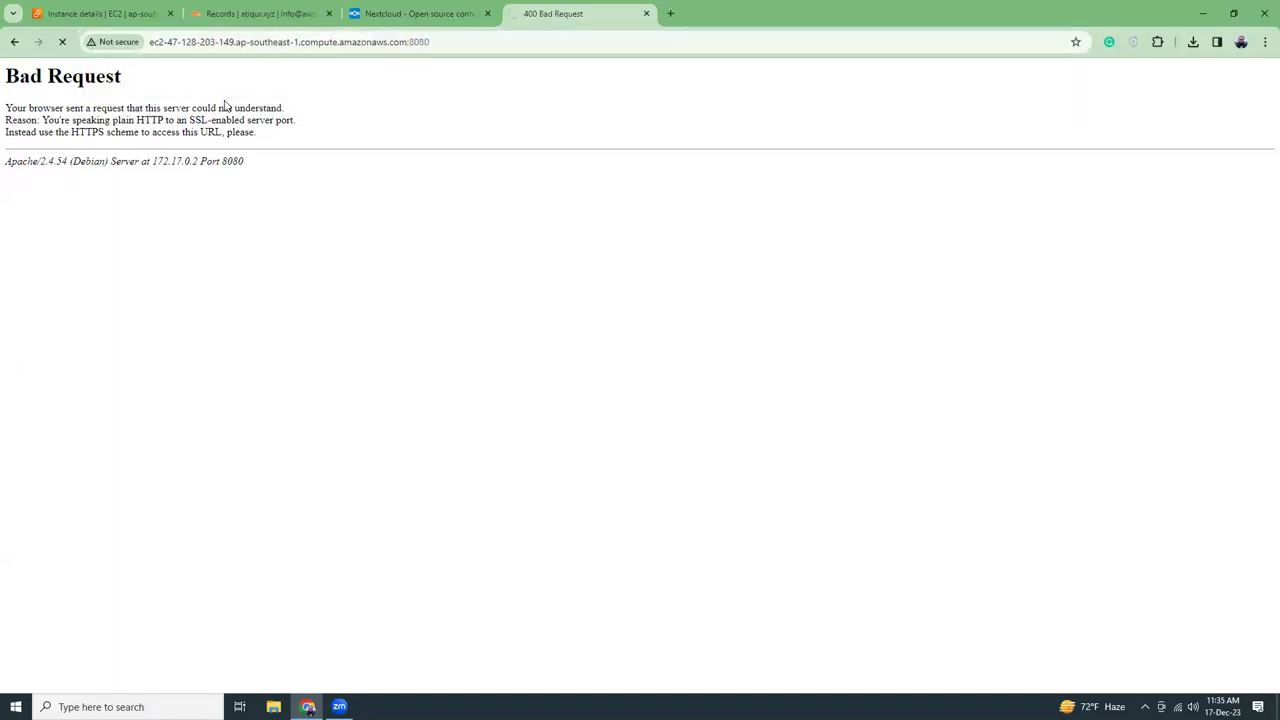
pyautogui.click(474, 369)
pyautogui.click(553, 488)
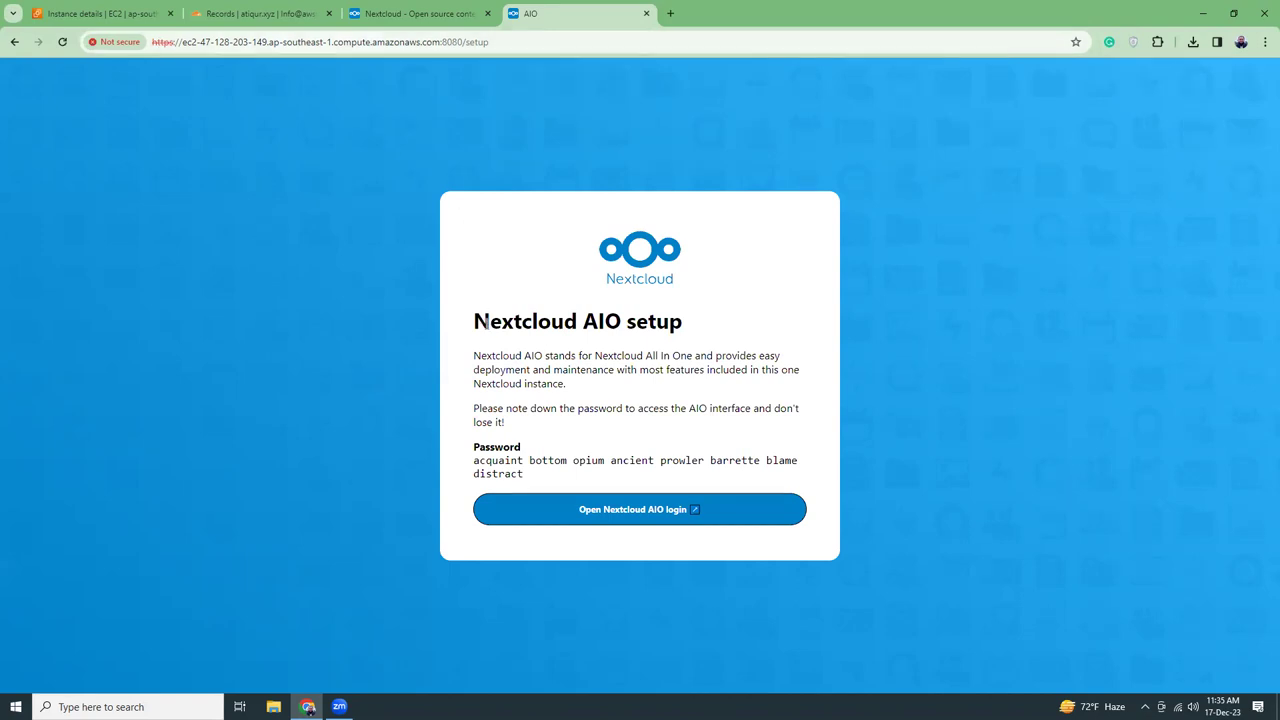
# Copy the AIO passphrase from the setup page and open the AIO login page
pyautogui.moveTo(477, 322); pyautogui.dragTo(700, 334)
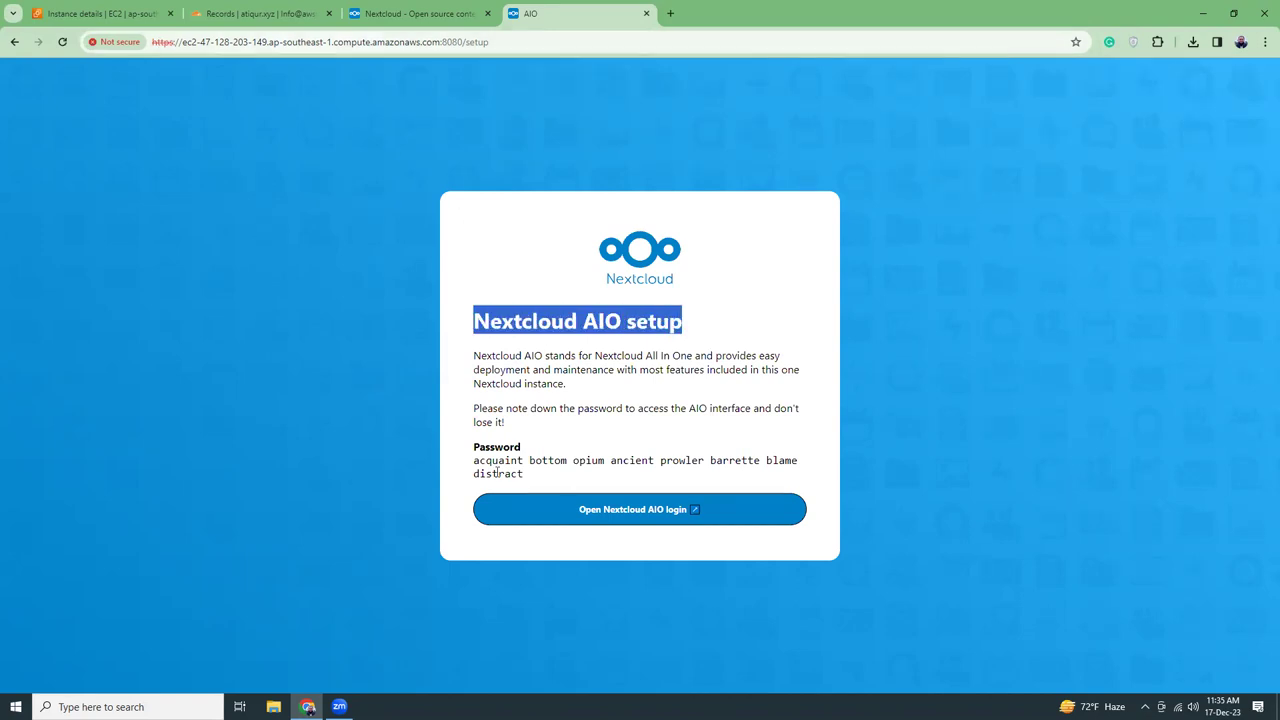
pyautogui.moveTo(476, 461); pyautogui.dragTo(524, 475)
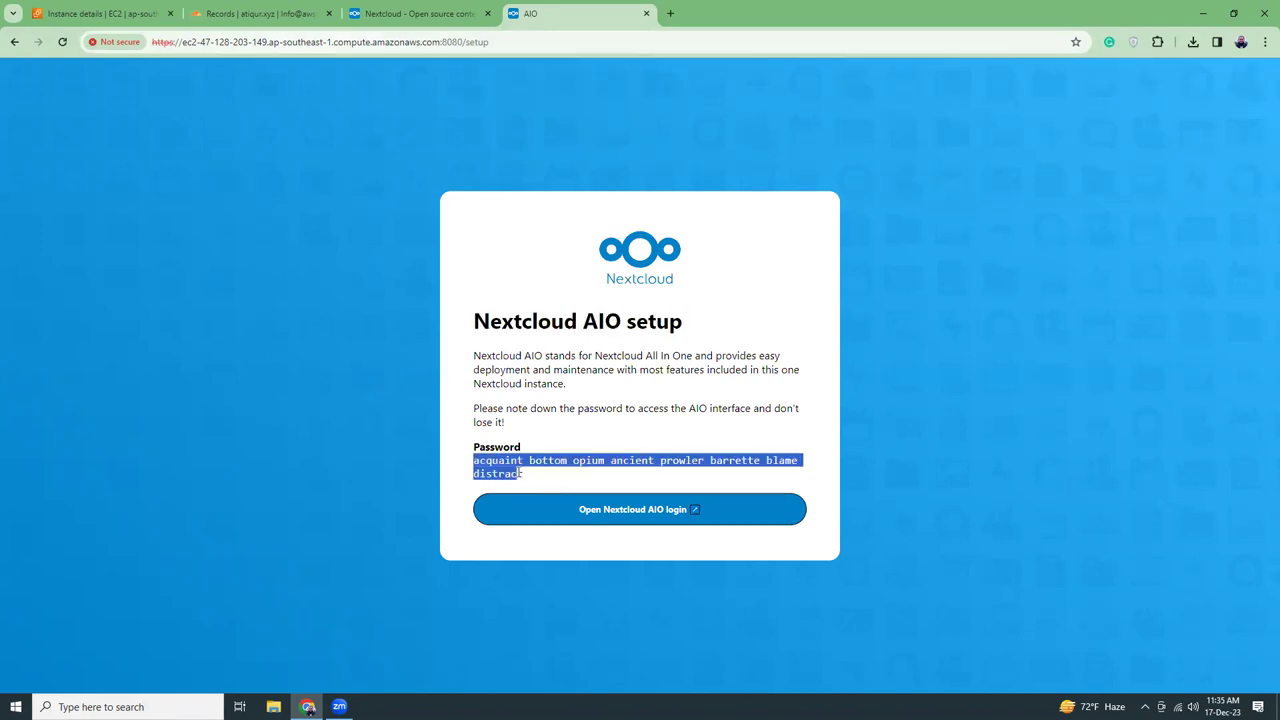
pyautogui.rightClick(553, 461)
pyautogui.click(573, 478)
pyautogui.click(634, 512)
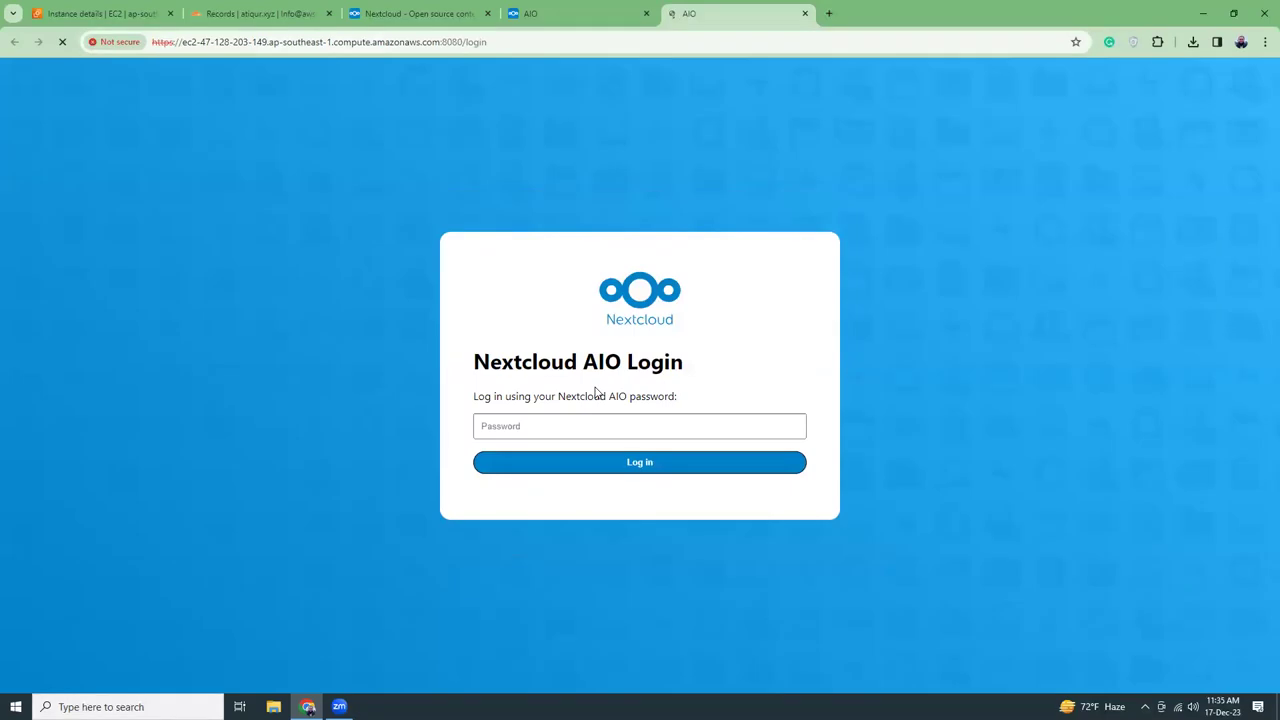
# Log in to Nextcloud AIO by pasting the copied passphrase as the password
pyautogui.click(579, 427)
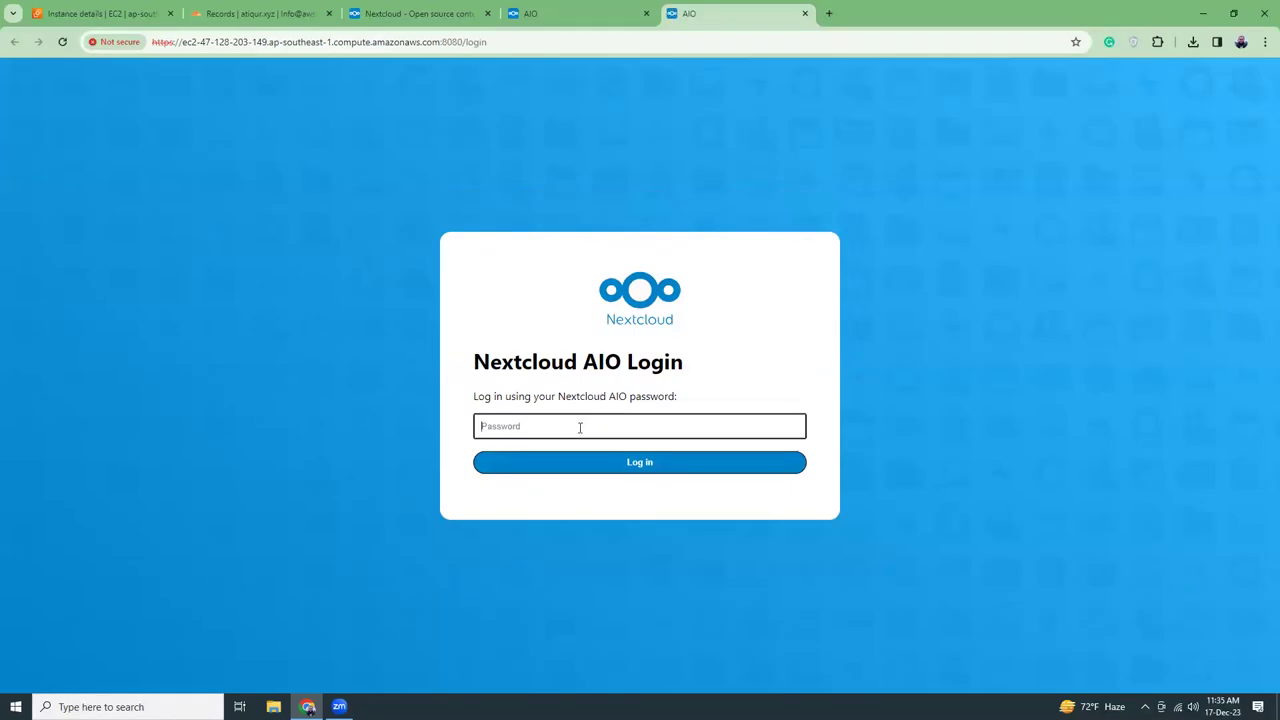
pyautogui.hotkey('ctrl', 'v')
pyautogui.click(604, 463)
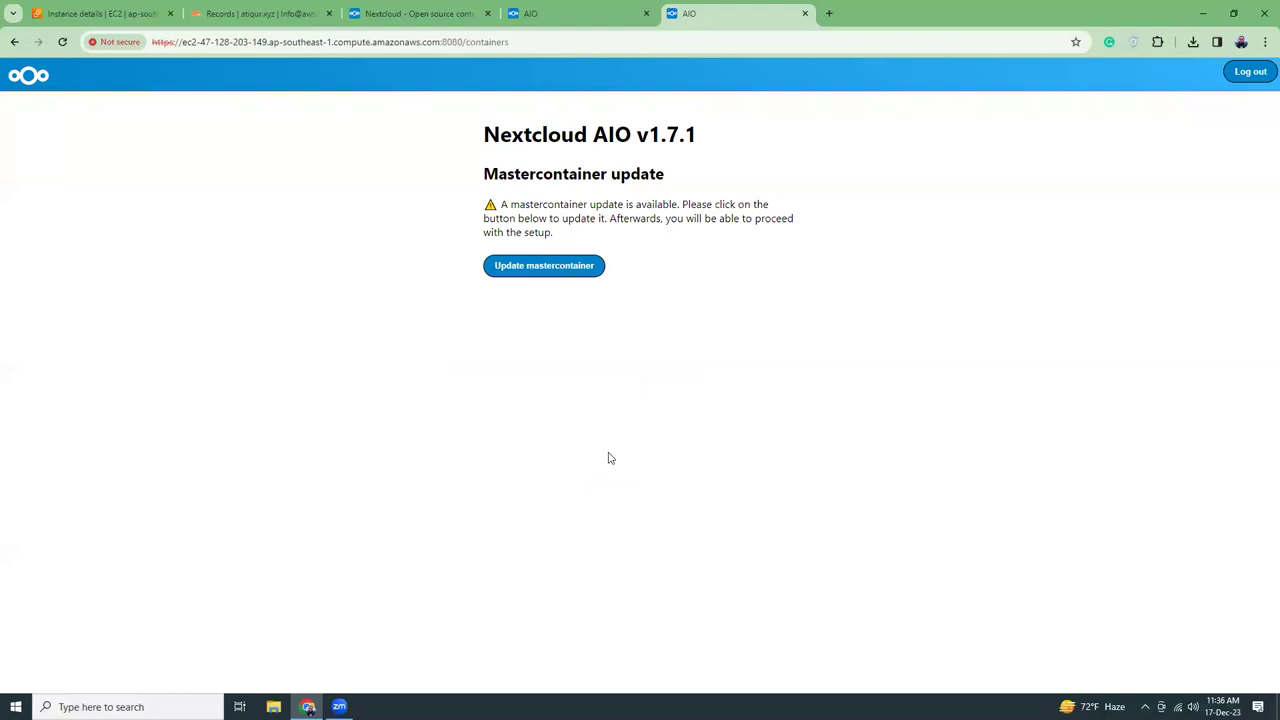
pyautogui.moveTo(522, 134); pyautogui.dragTo(691, 137)
pyautogui.click(723, 143)
pyautogui.click(552, 268)
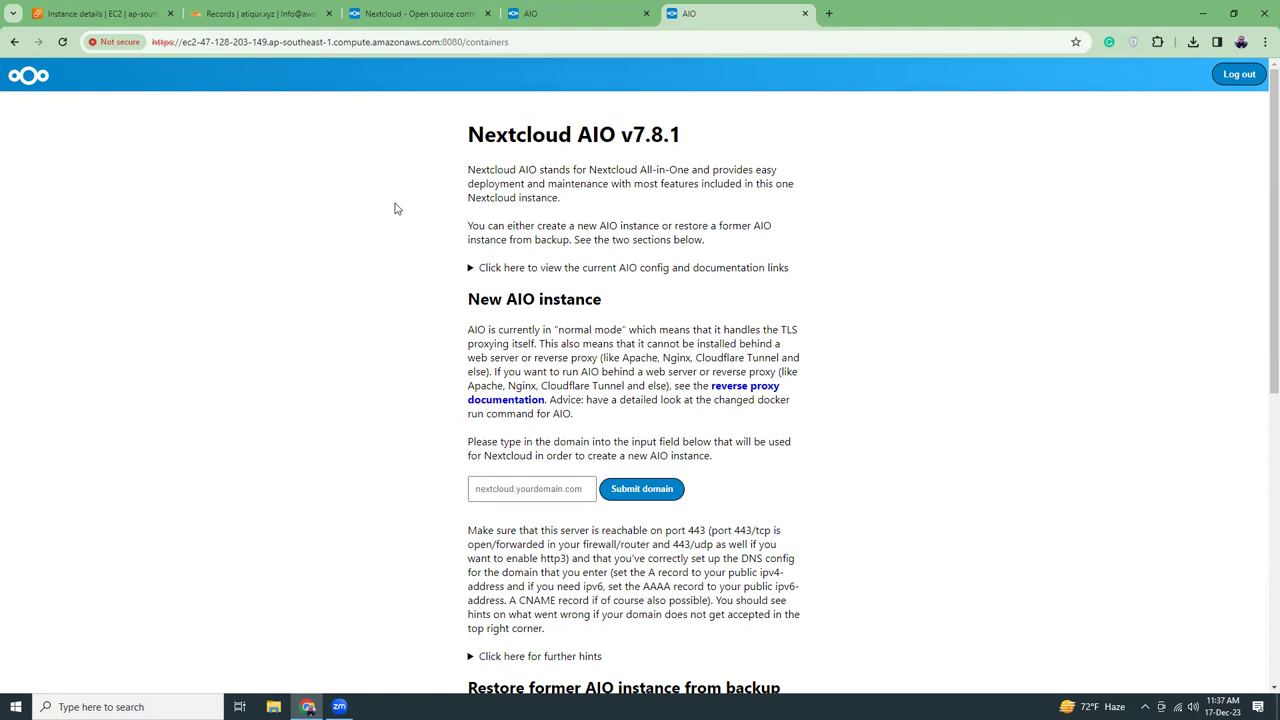
pyautogui.scroll(-3, 366, 280)
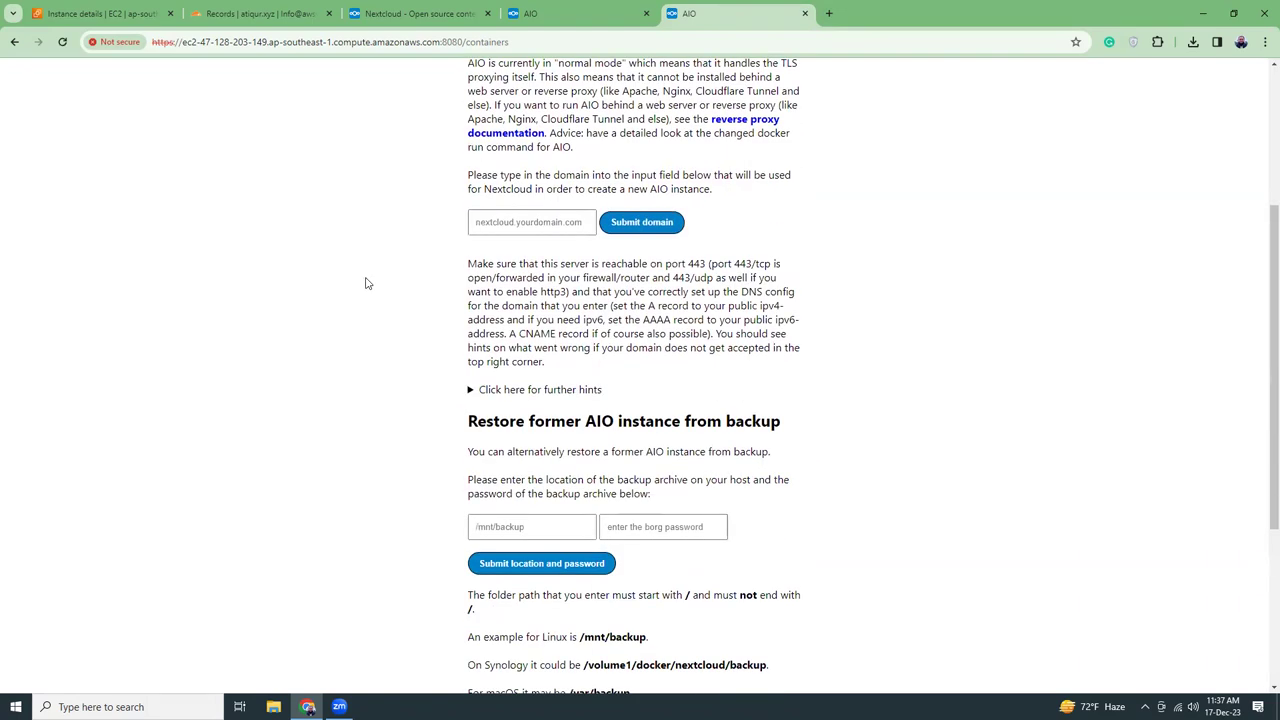
pyautogui.scroll(1, 366, 283)
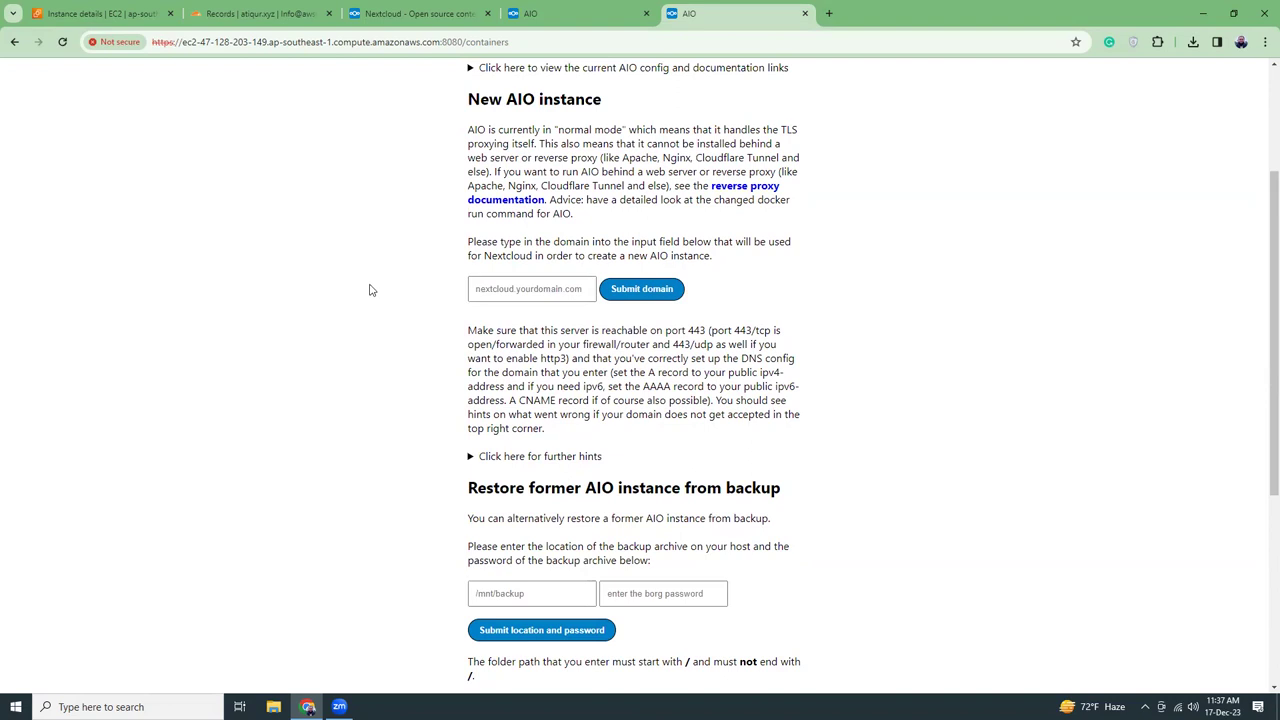
# Start a new Cloudflare DNS record named 'files'
pyautogui.click(265, 19)
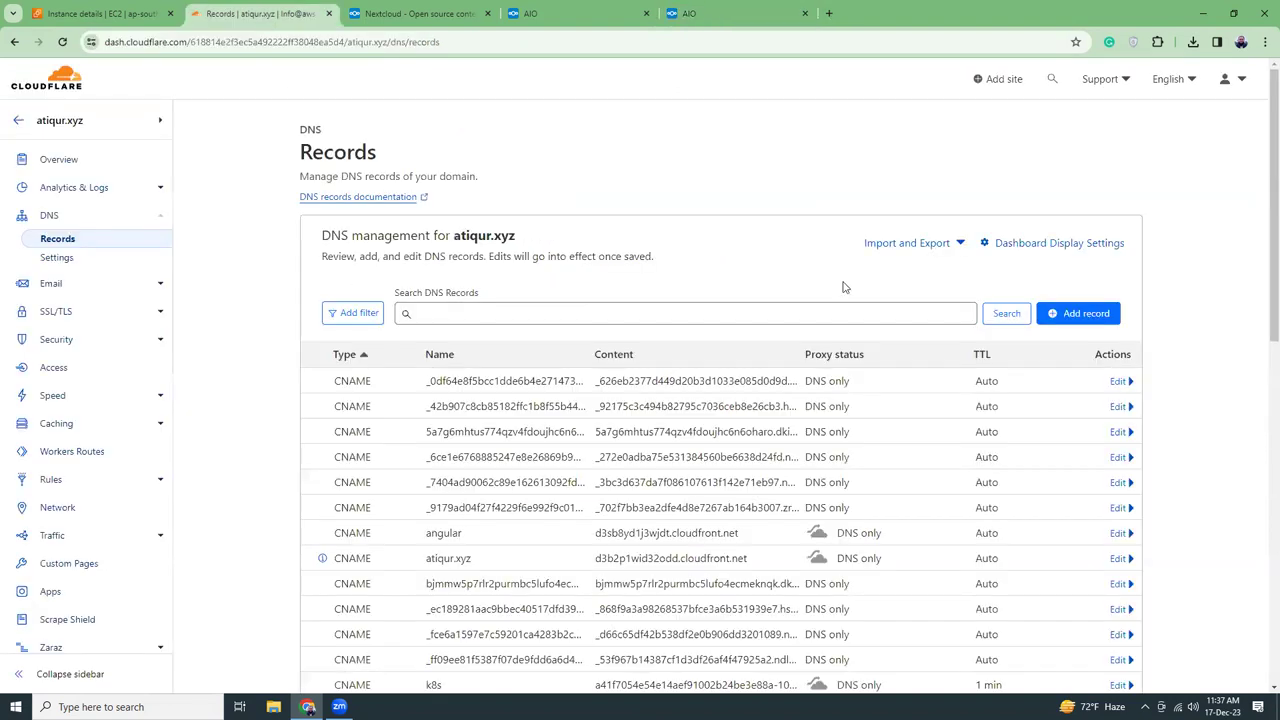
pyautogui.click(1082, 313)
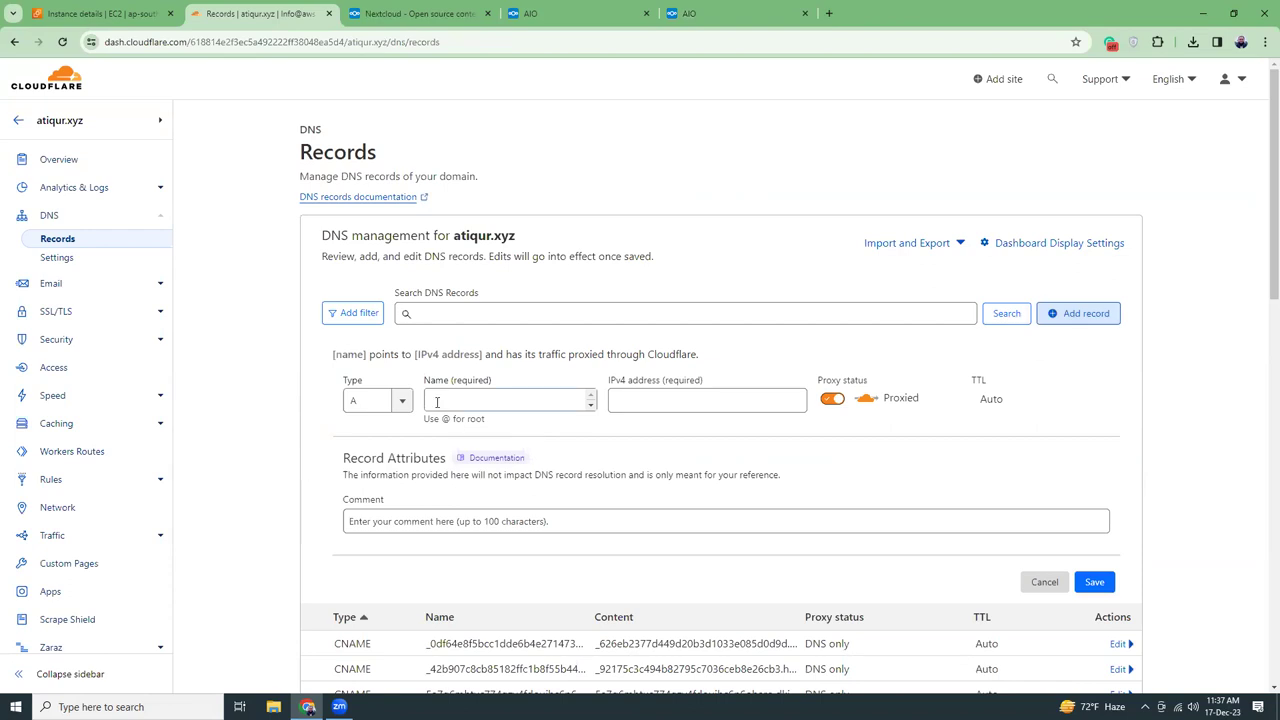
pyautogui.click(436, 401)
pyautogui.write('files')
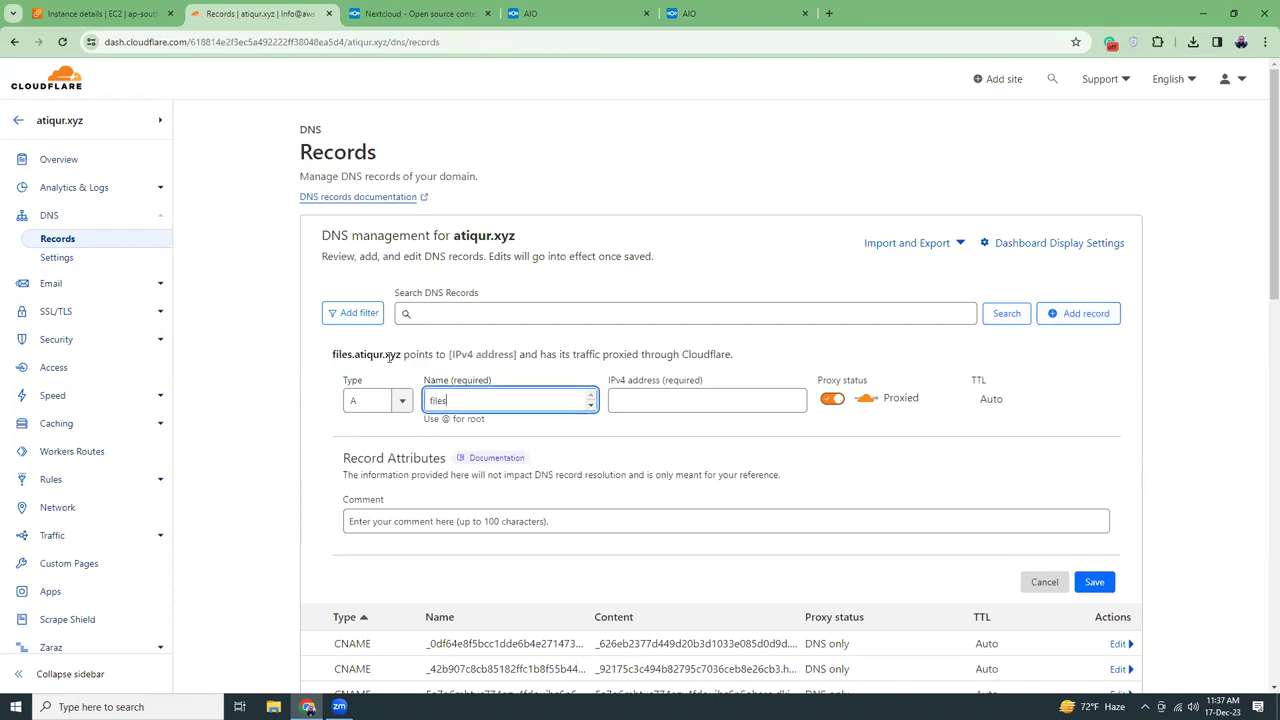
# Point the record to the EC2 public IPv4 47.128.203.149, set it DNS only, and save
pyautogui.click(112, 16)
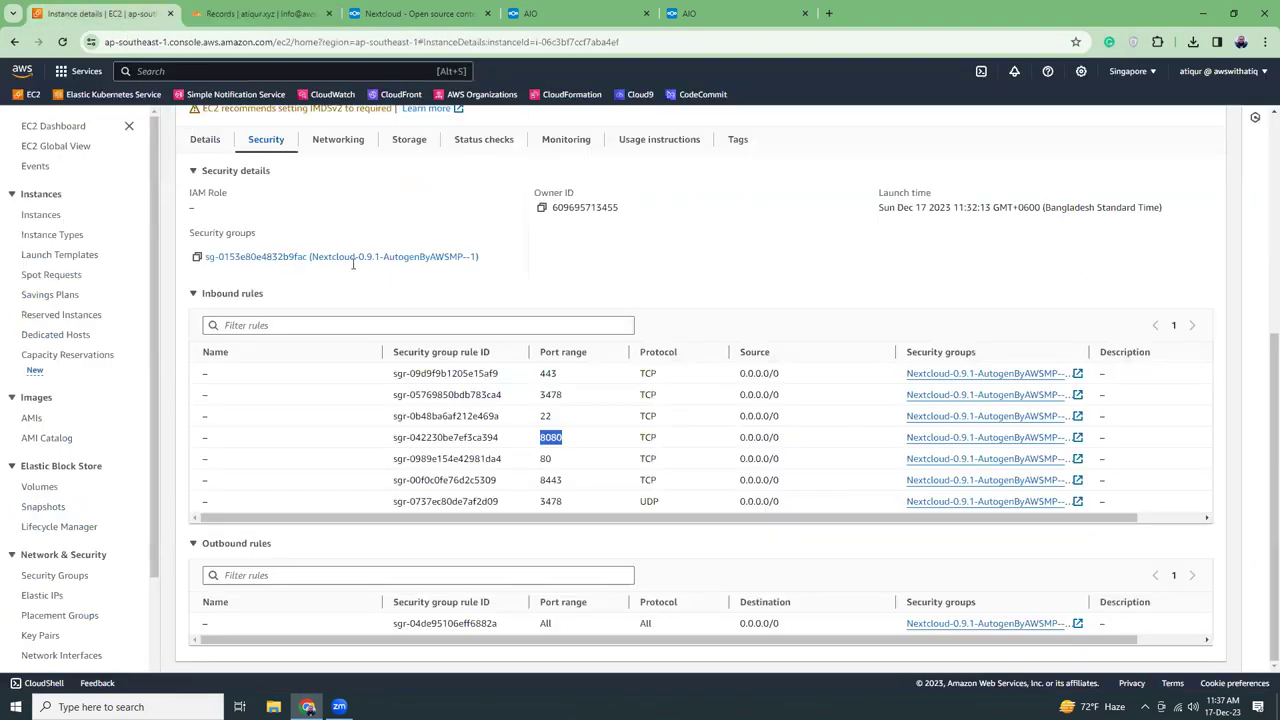
pyautogui.scroll(4, 354, 268)
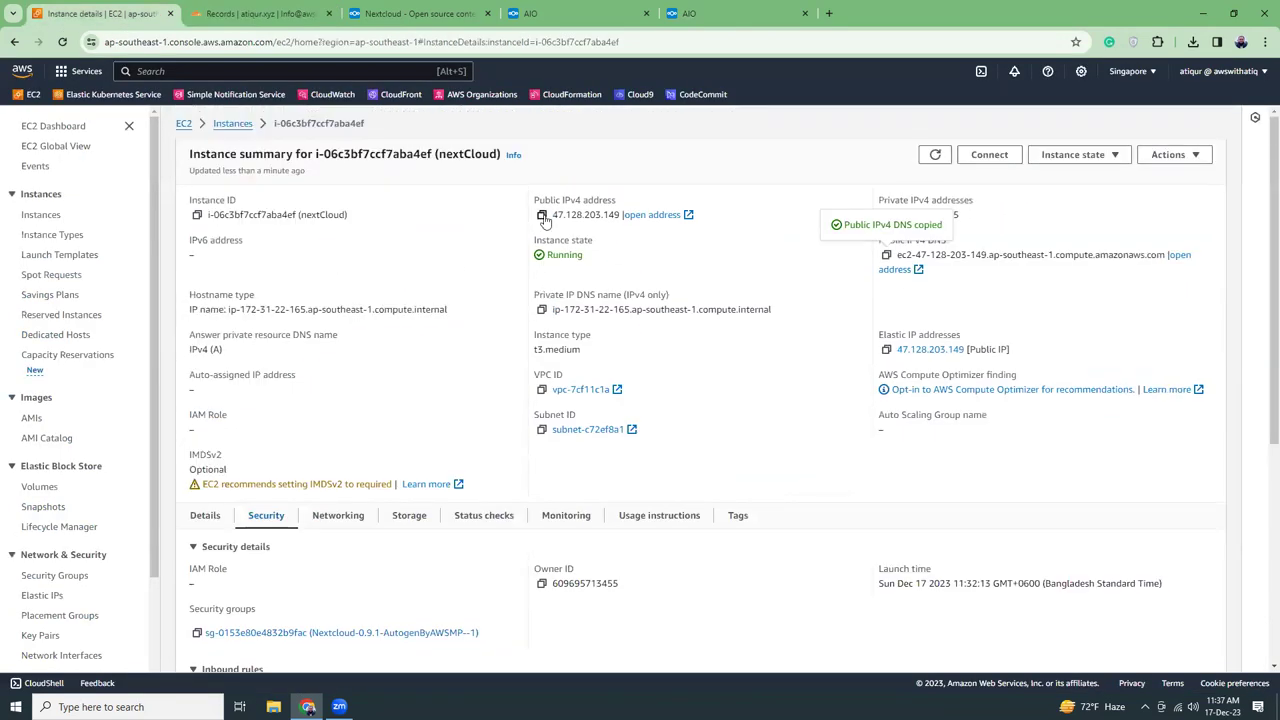
pyautogui.click(541, 215)
pyautogui.click(262, 14)
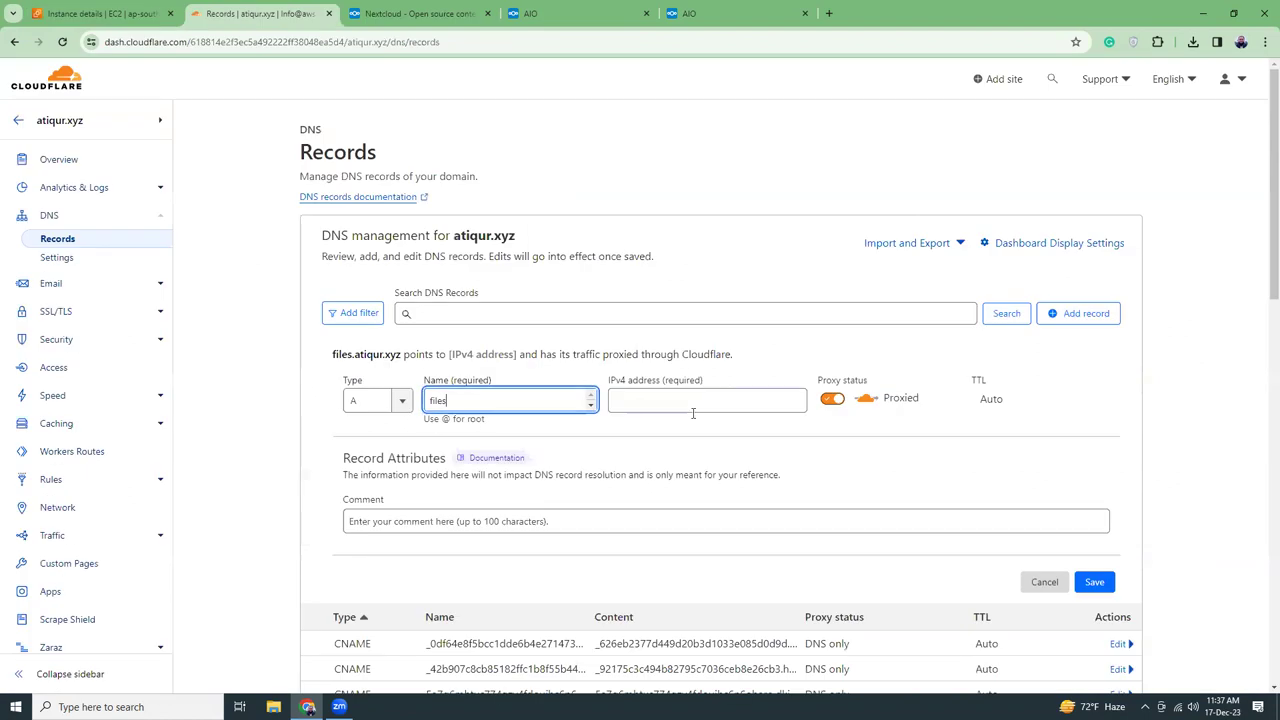
pyautogui.click(714, 400)
pyautogui.hotkey('ctrl', 'v')
pyautogui.click(830, 400)
pyautogui.click(1097, 583)
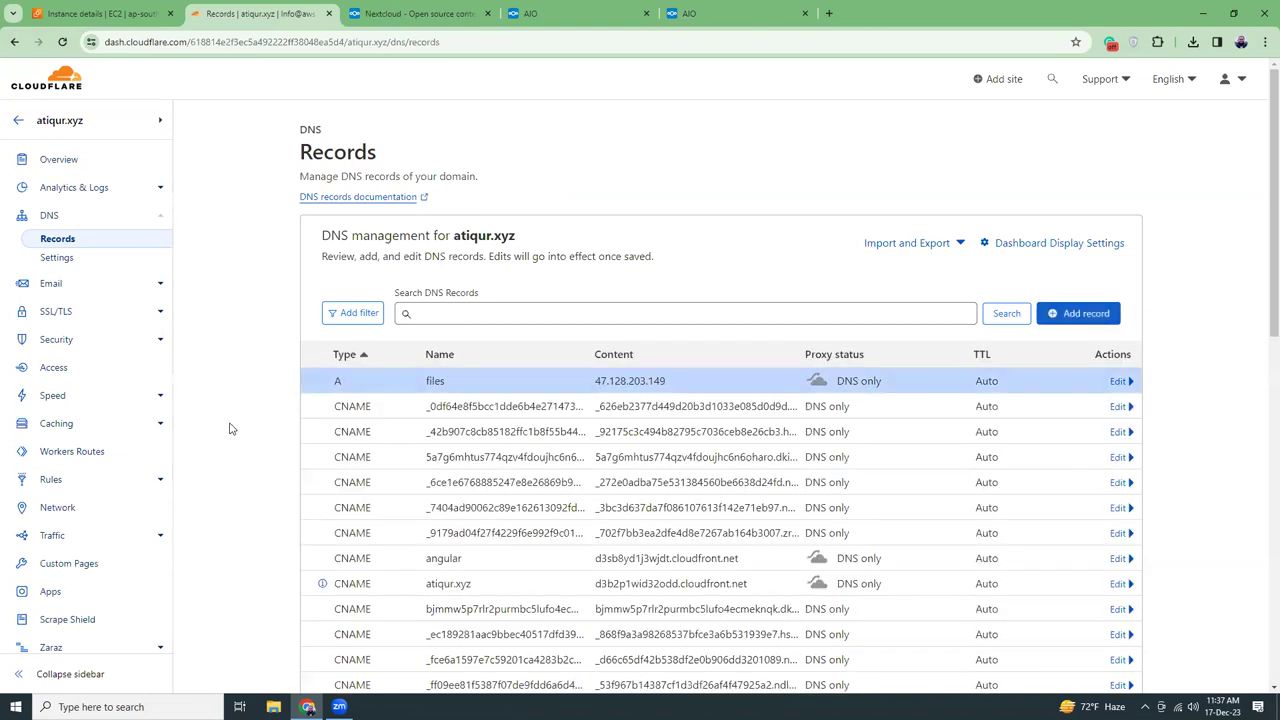
# Enter files.atiqur.xyz in the AIO domain field and submit it
pyautogui.hotkey('ctrl', '5')
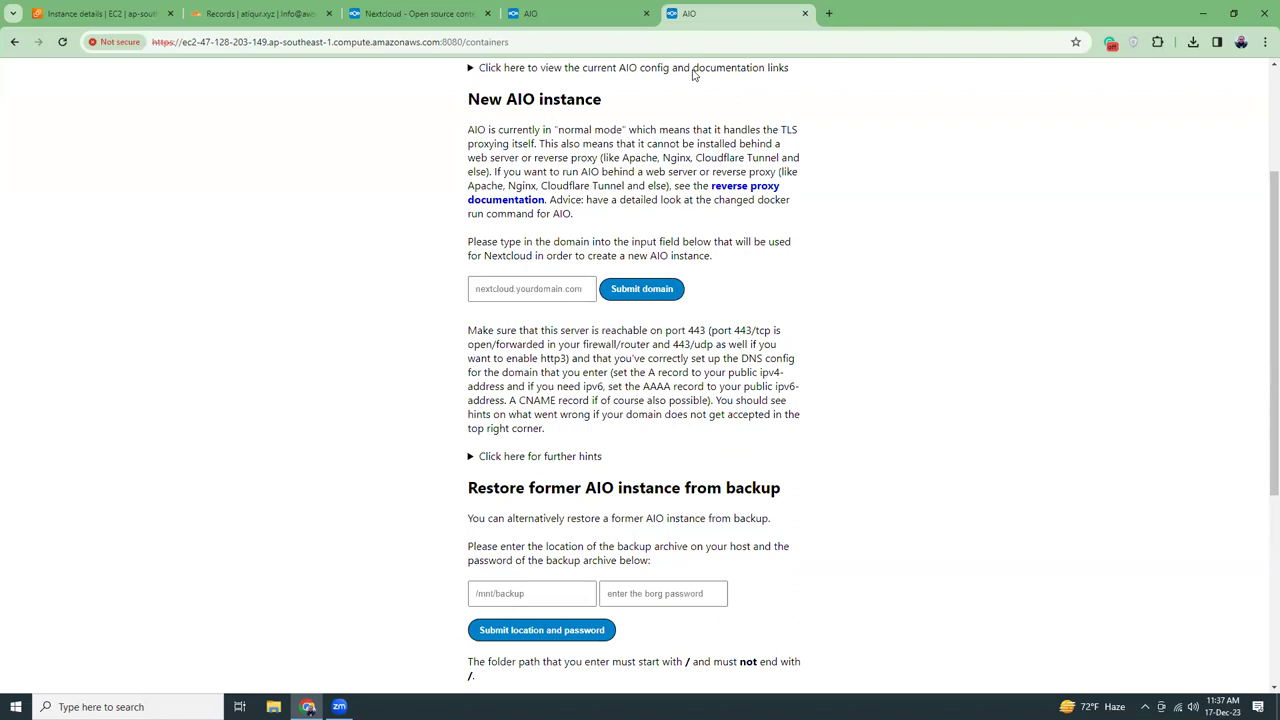
pyautogui.click(535, 290)
pyautogui.write('f')
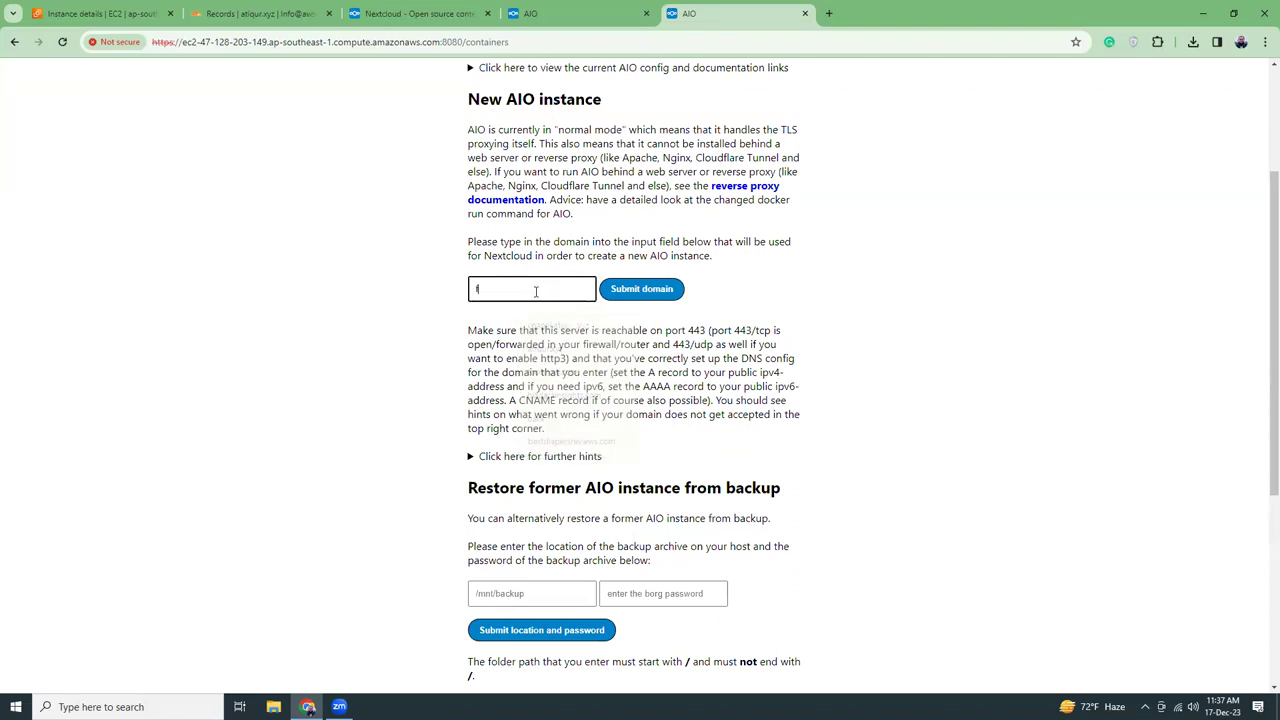
pyautogui.write('iles.atiqur.xyz')
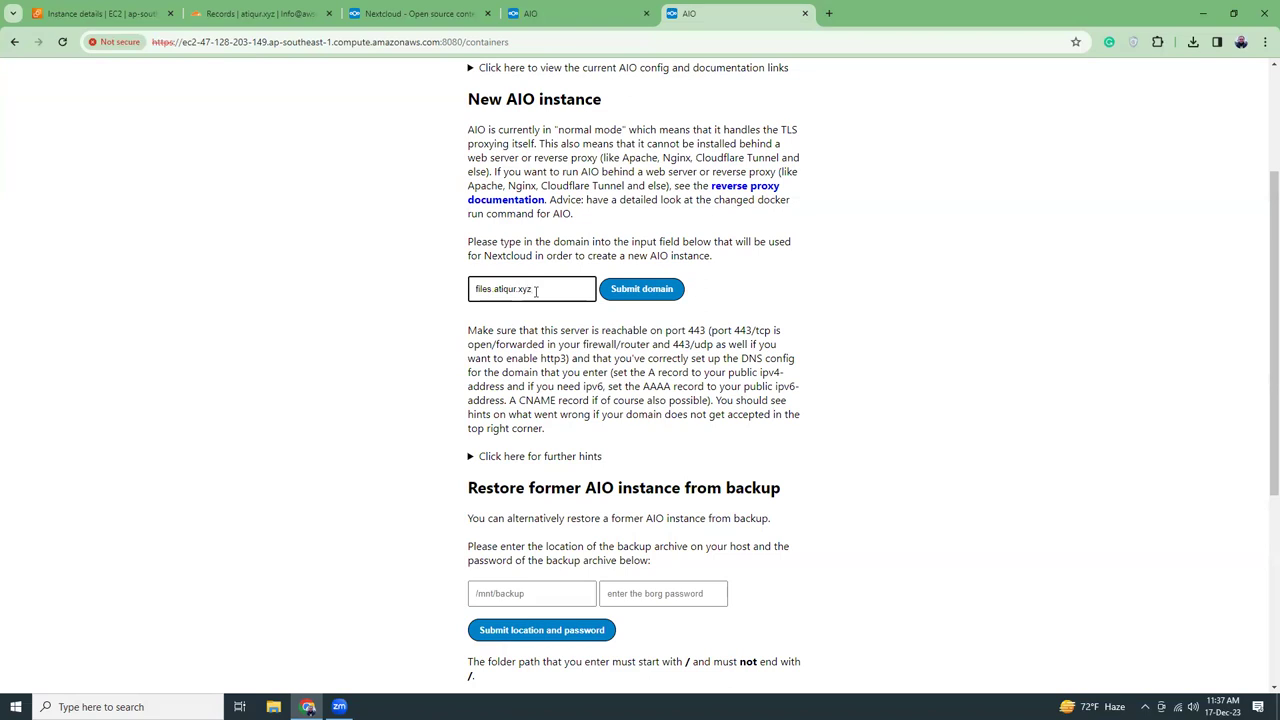
pyautogui.click(631, 290)
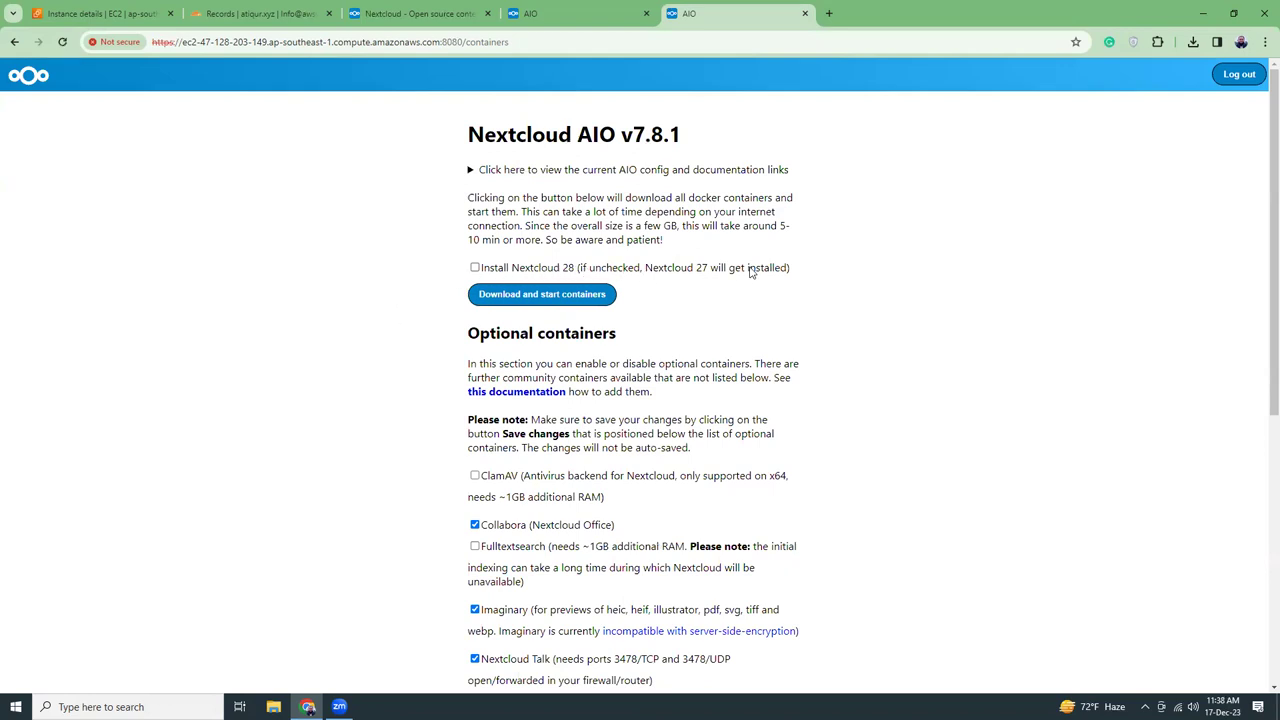
# Tick Install Nextcloud 28 and scroll through the optional containers to the timezone section
pyautogui.click(474, 268)
pyautogui.scroll(-1, 374, 318)
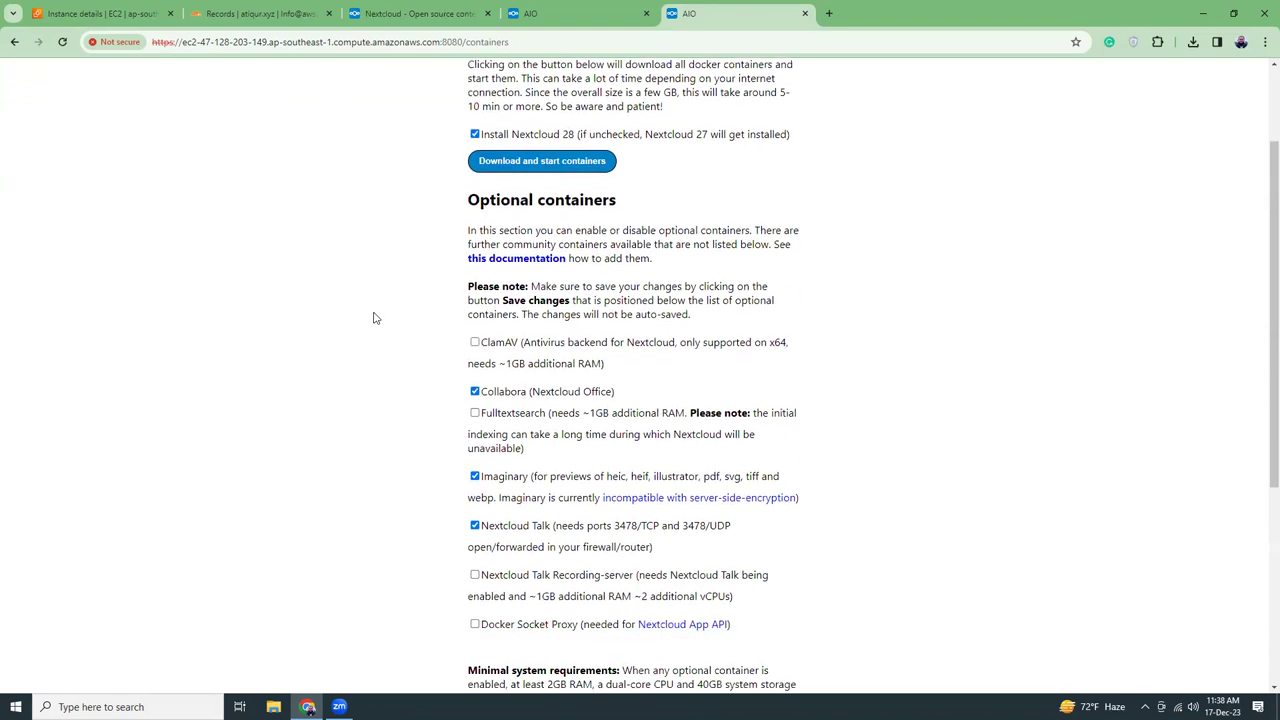
pyautogui.scroll(-1, 374, 318)
pyautogui.scroll(-1, 374, 318)
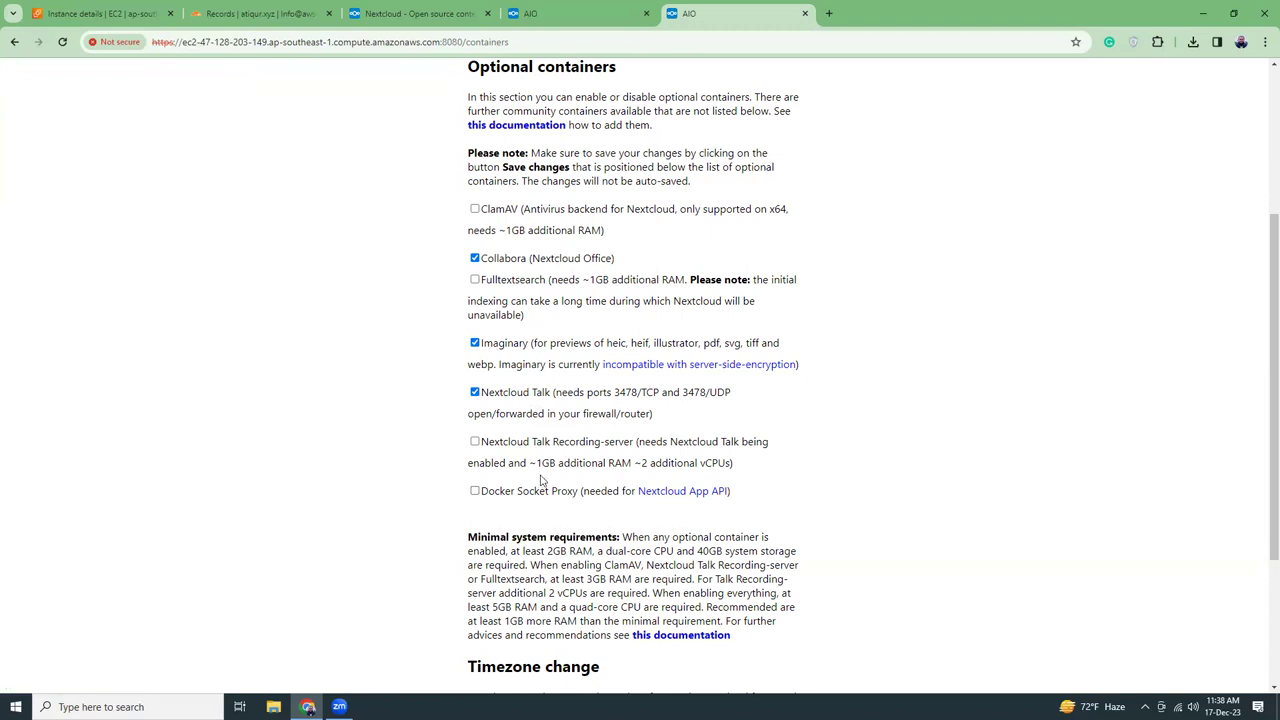
pyautogui.scroll(-2, 540, 480)
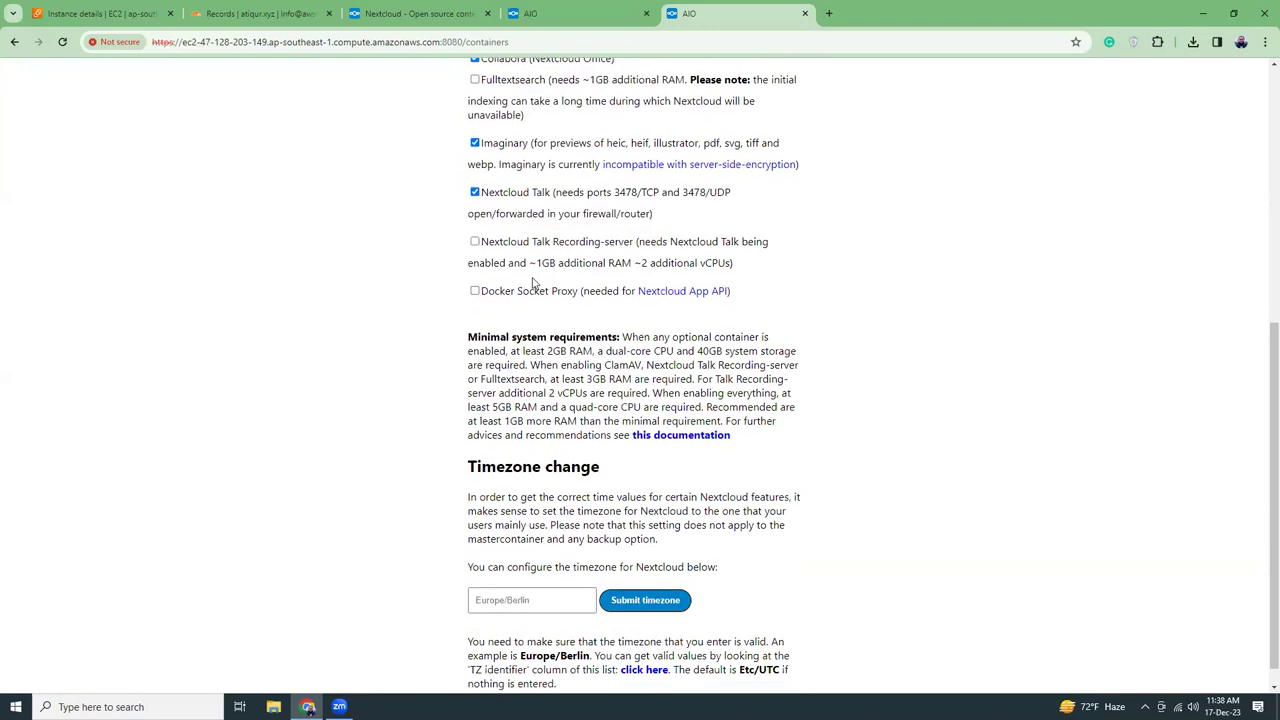
pyautogui.scroll(-1, 533, 283)
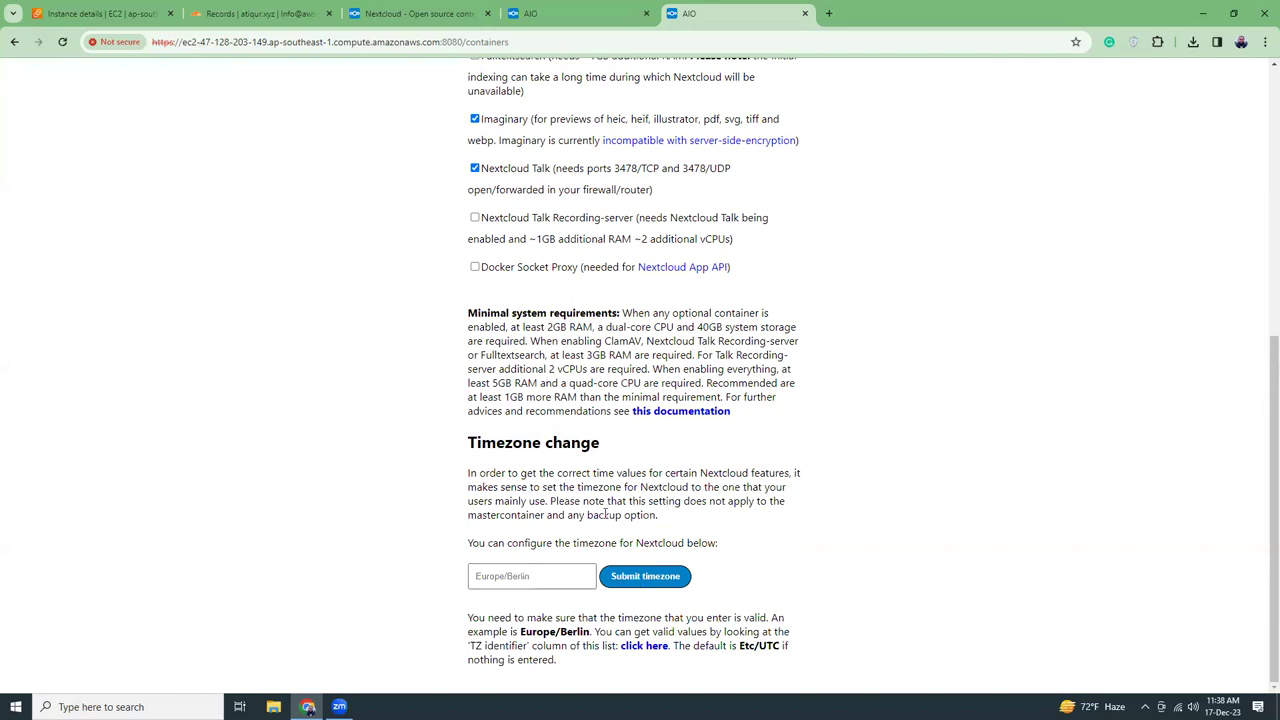
pyautogui.click(438, 17)
pyautogui.scroll(-12, 422, 397)
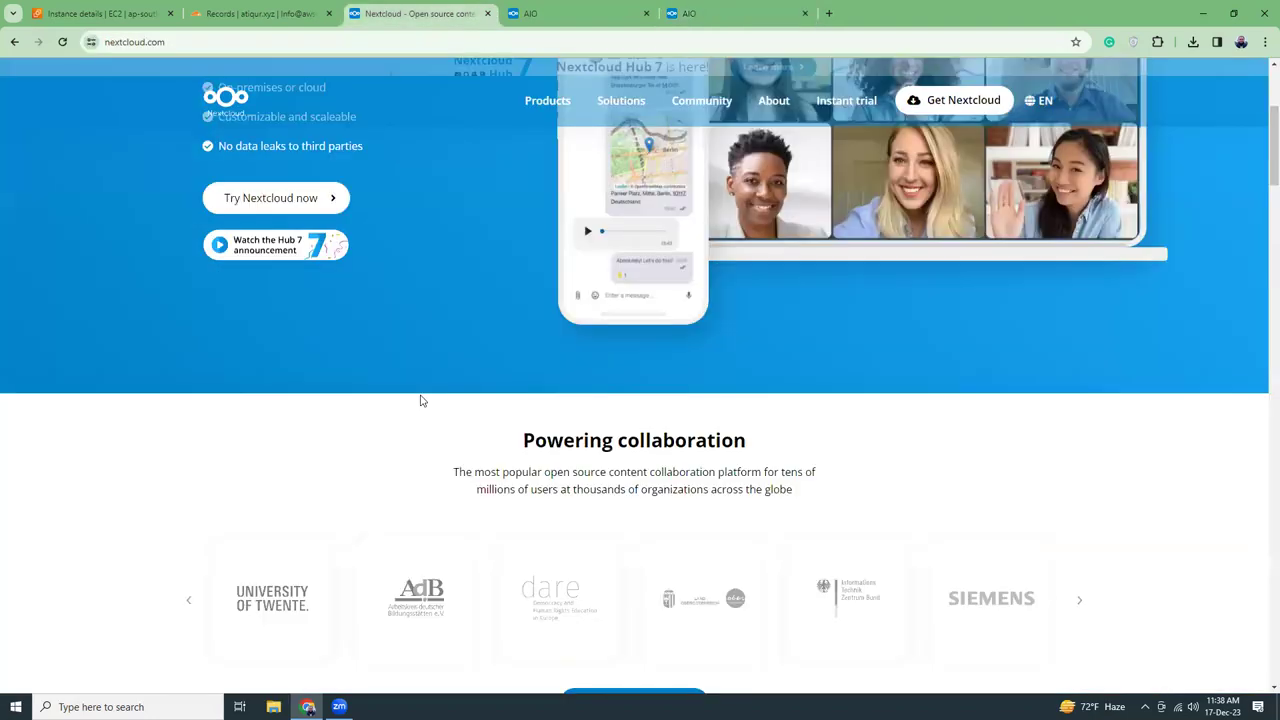
pyautogui.scroll(-20, 422, 397)
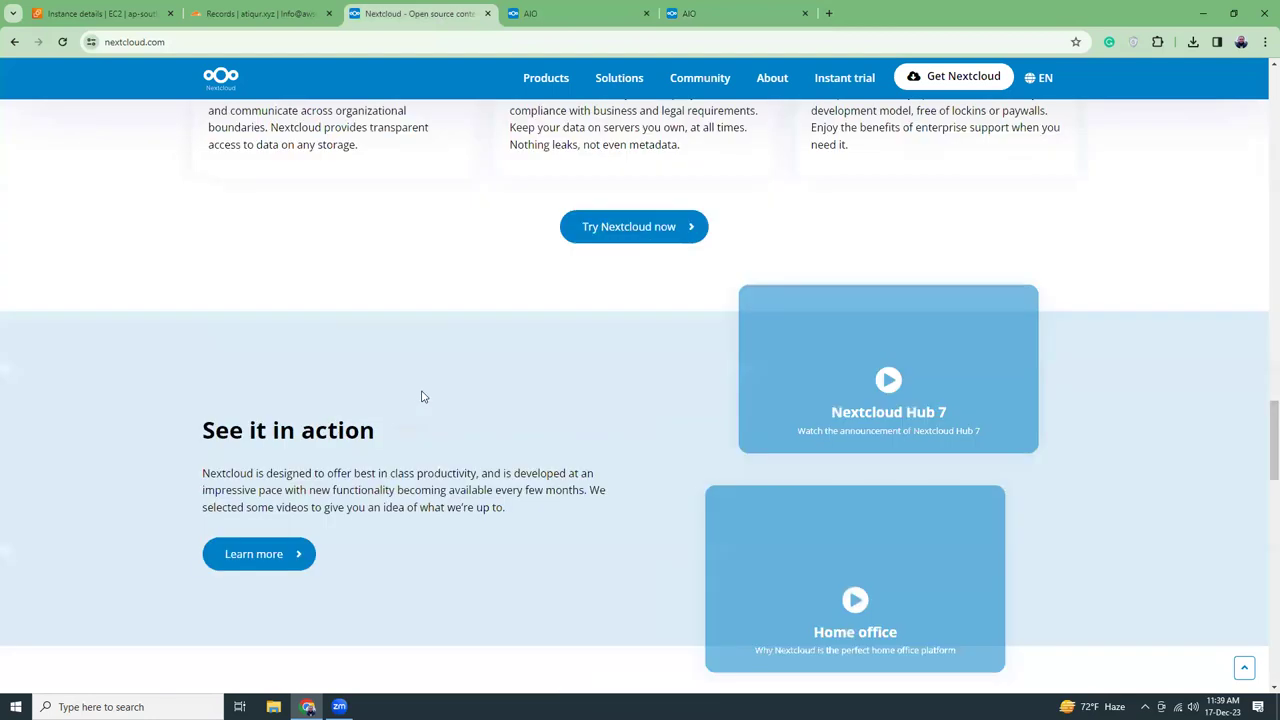
pyautogui.scroll(-8, 421, 395)
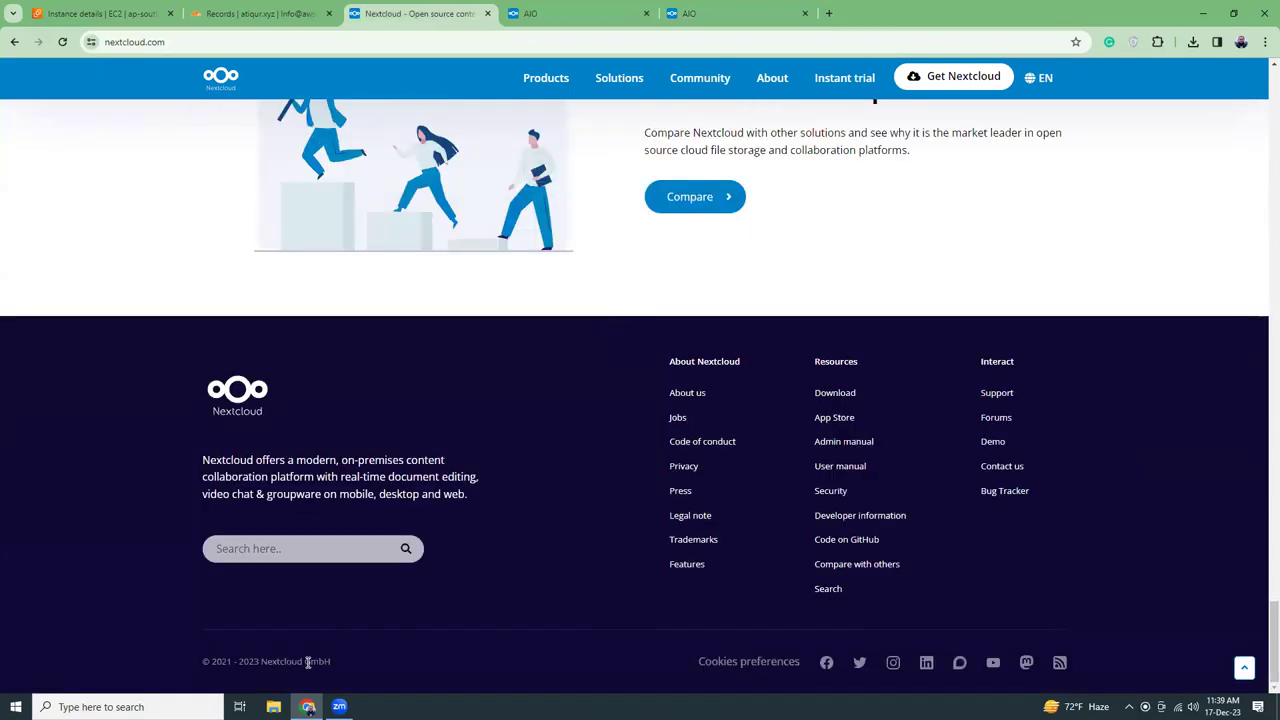
pyautogui.moveTo(690, 78)
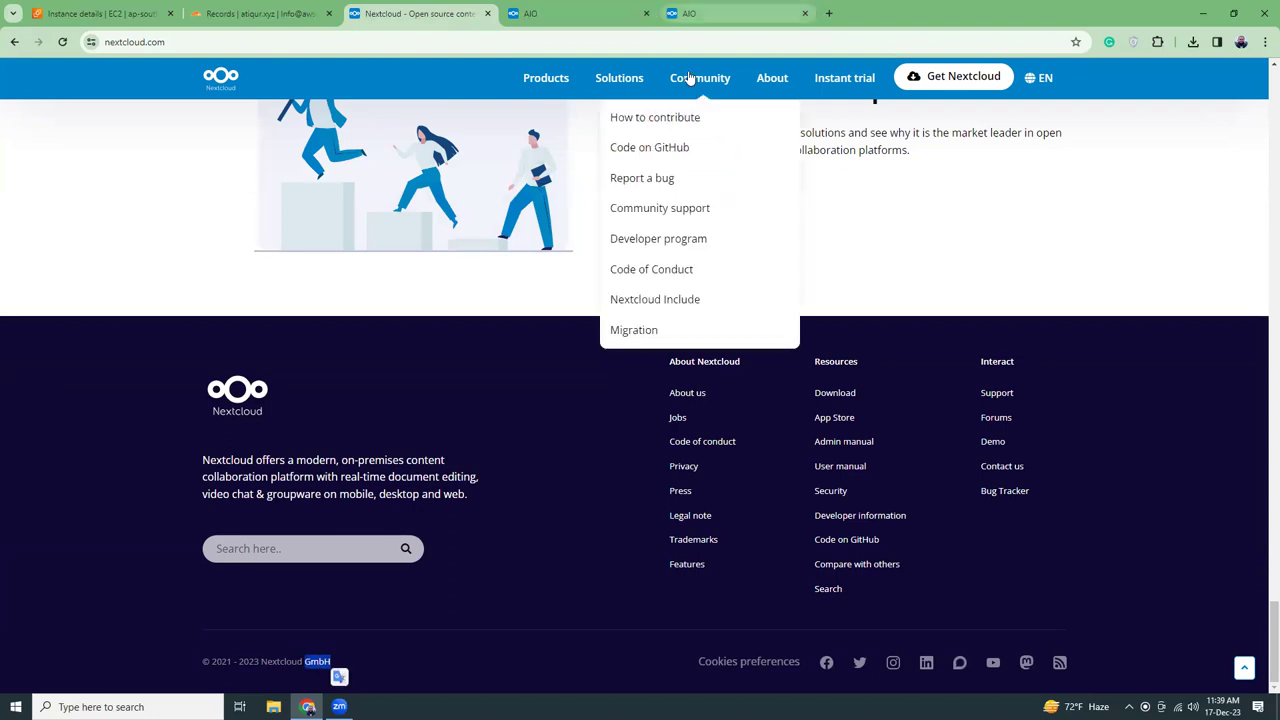
pyautogui.hotkey('ctrl', 'Tab')
pyautogui.hotkey('ctrl', 'Tab')
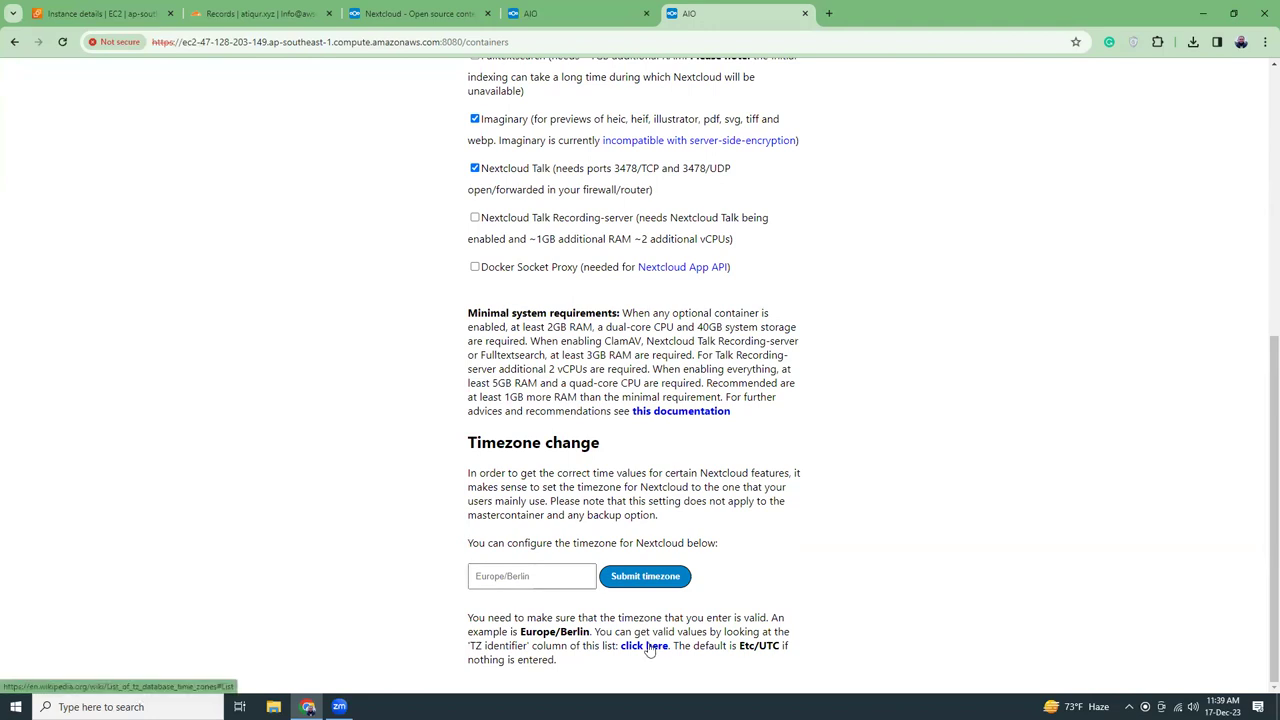
# Submit Asia/Dhaka as the Nextcloud timezone and confirm the prompt
pyautogui.click(557, 577)
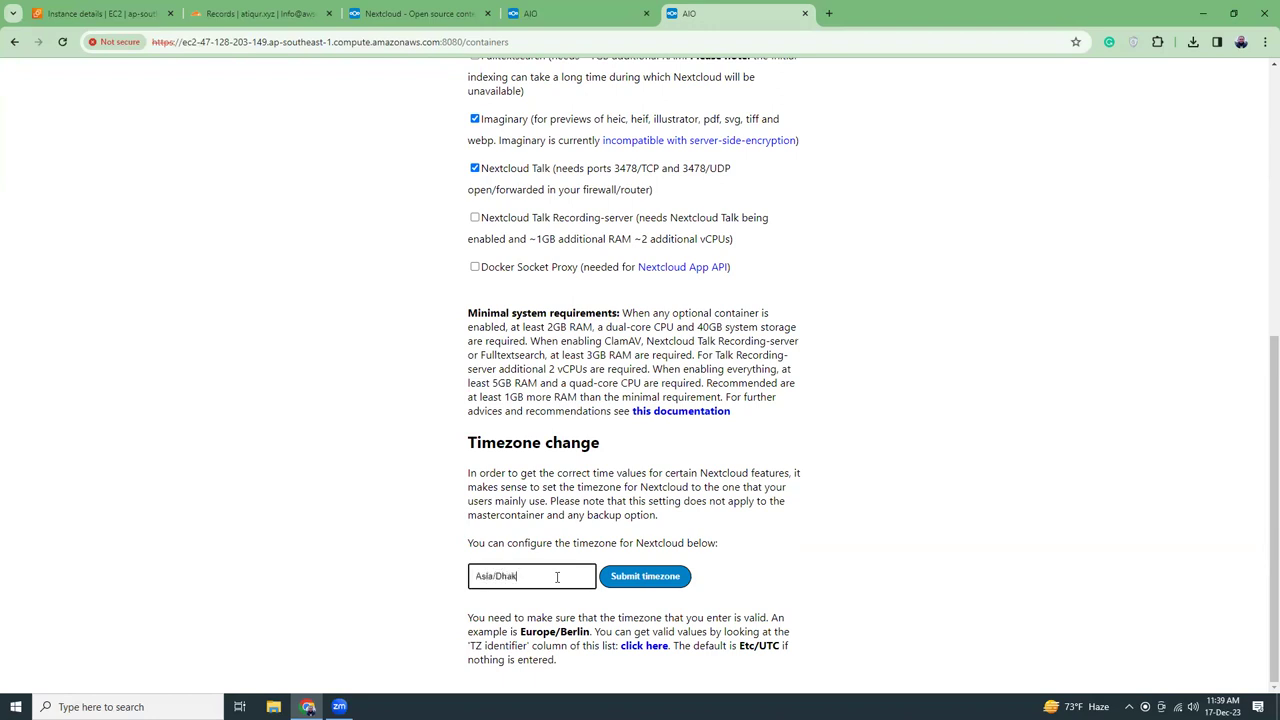
pyautogui.write('Asia/Dhaka')
pyautogui.click(630, 577)
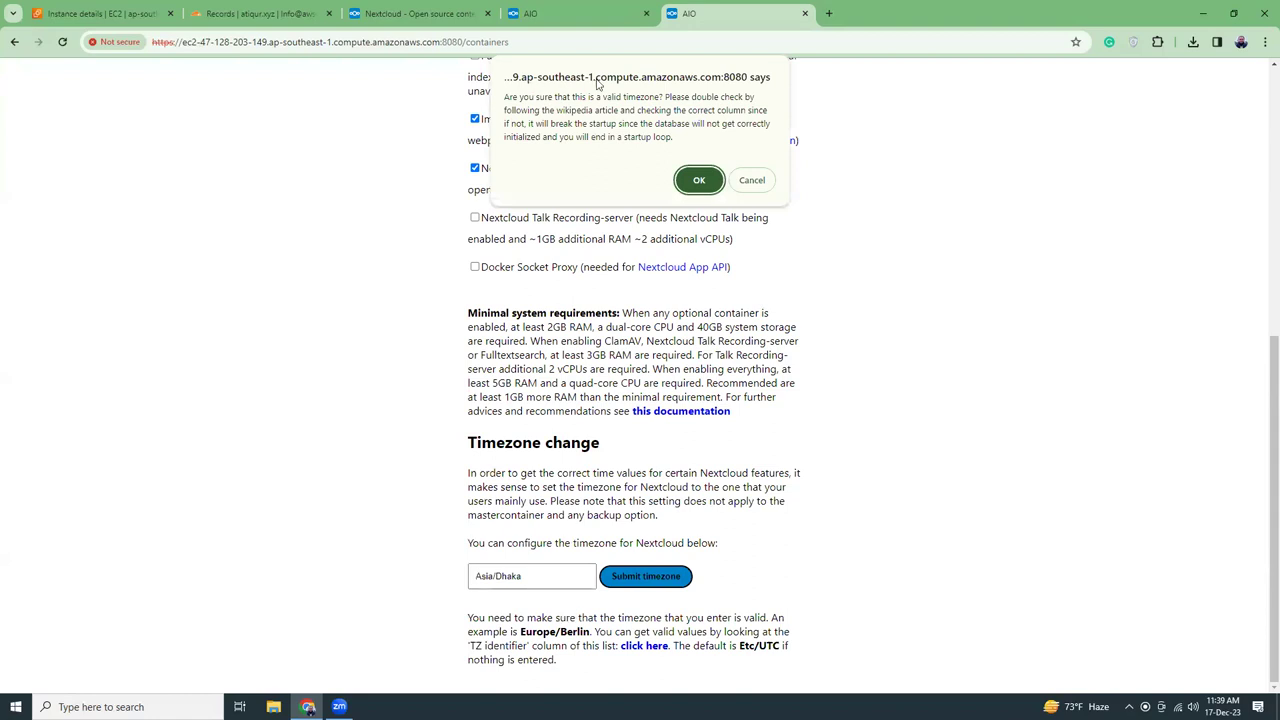
pyautogui.click(697, 178)
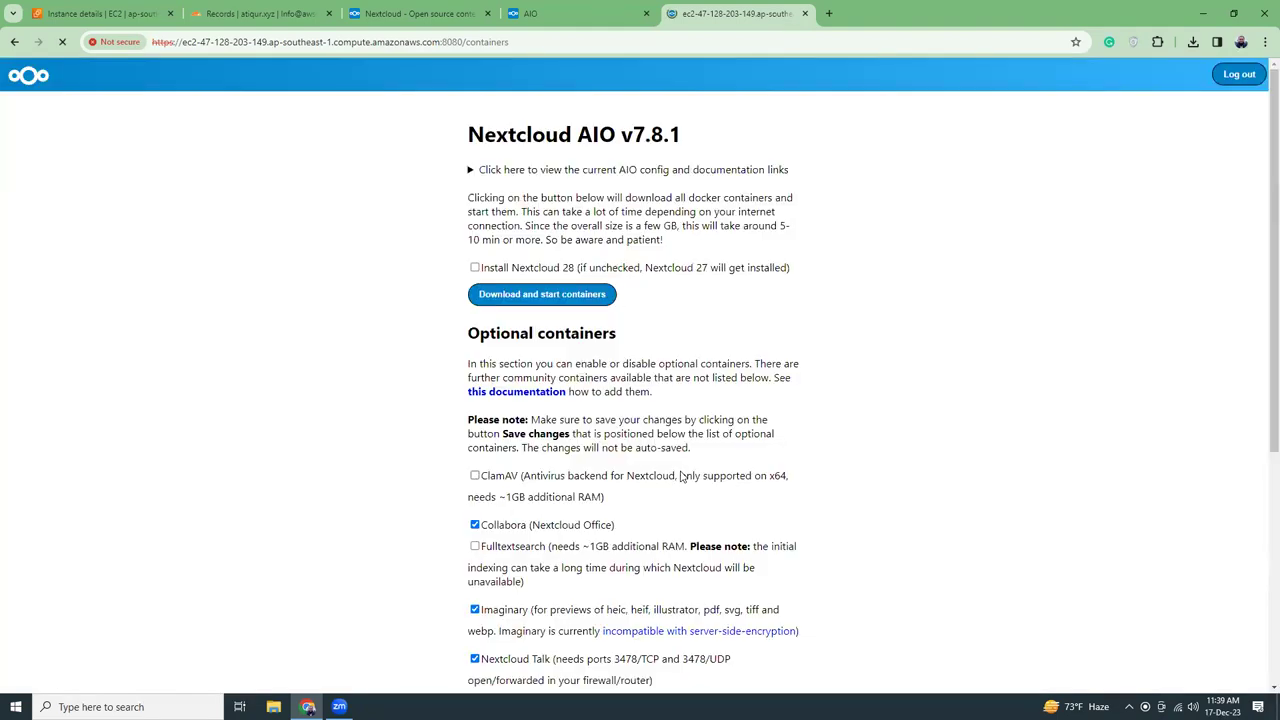
# Check the page's sentence confirming the Asia/Dhaka timezone
pyautogui.scroll(-5, 704, 455)
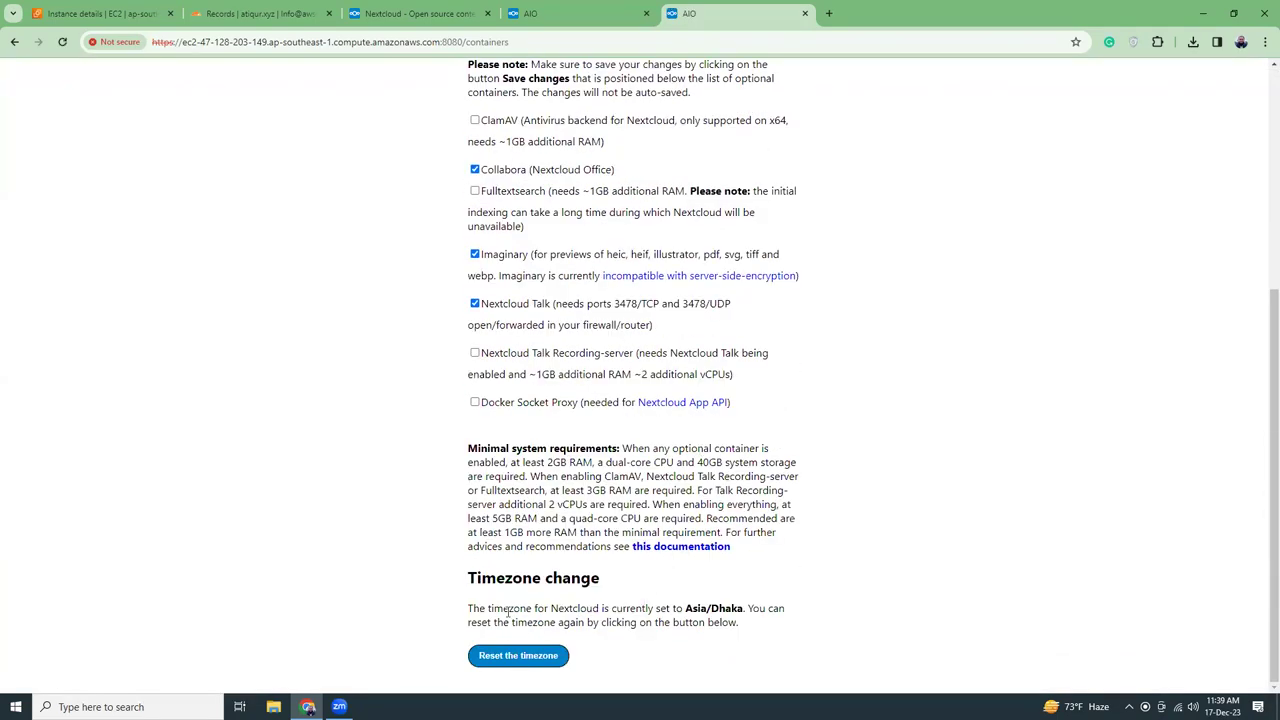
pyautogui.moveTo(572, 608); pyautogui.dragTo(700, 608)
pyautogui.click(703, 608)
pyautogui.scroll(3, 710, 622)
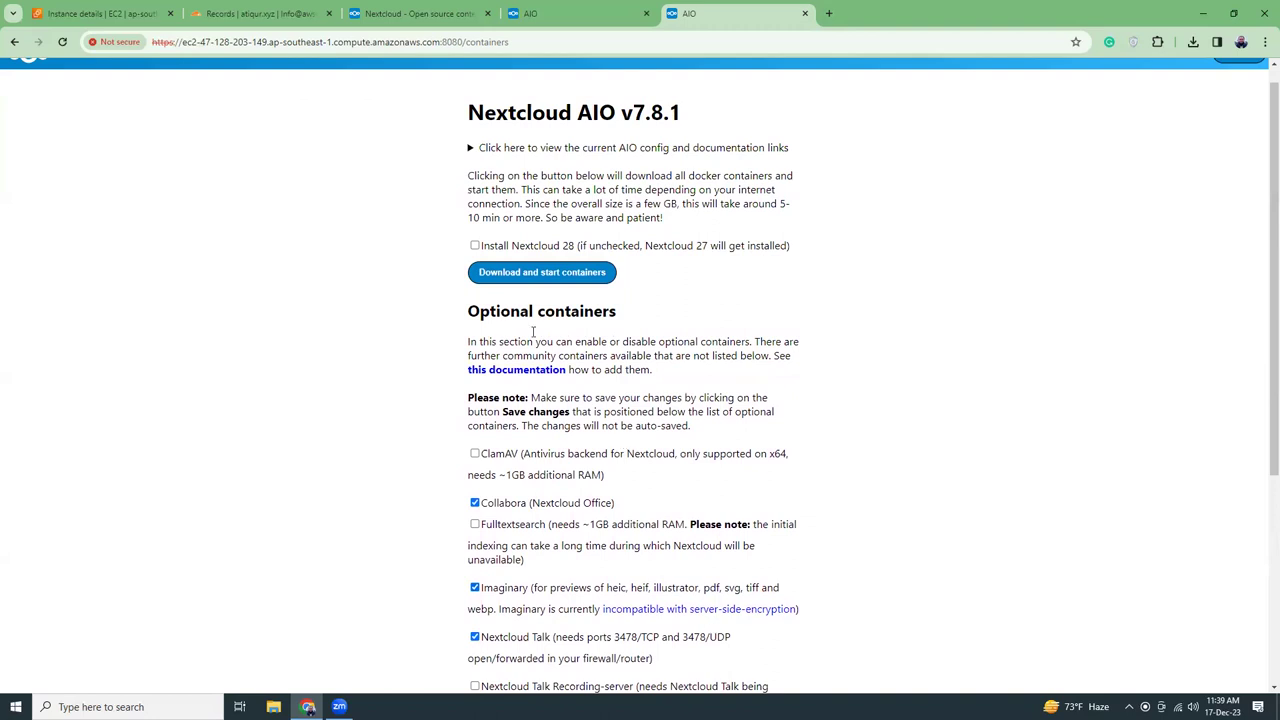
pyautogui.click(554, 272)
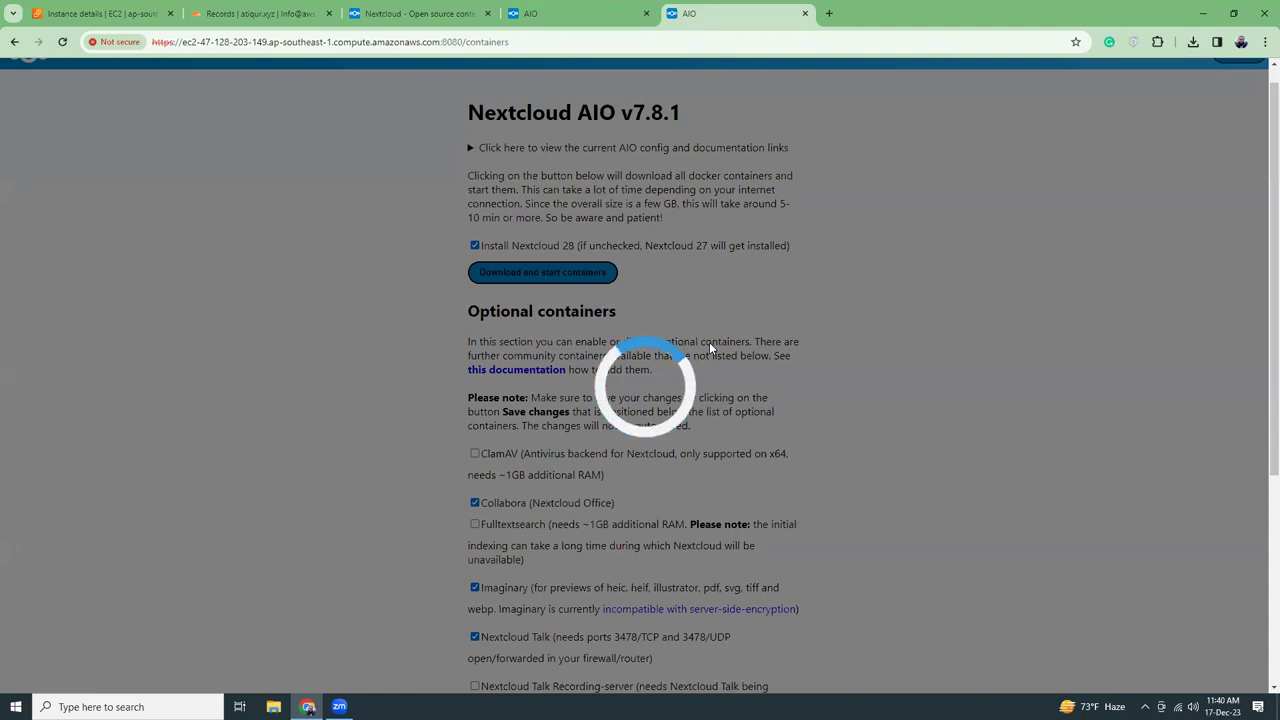
pyautogui.scroll(-3, 394, 338)
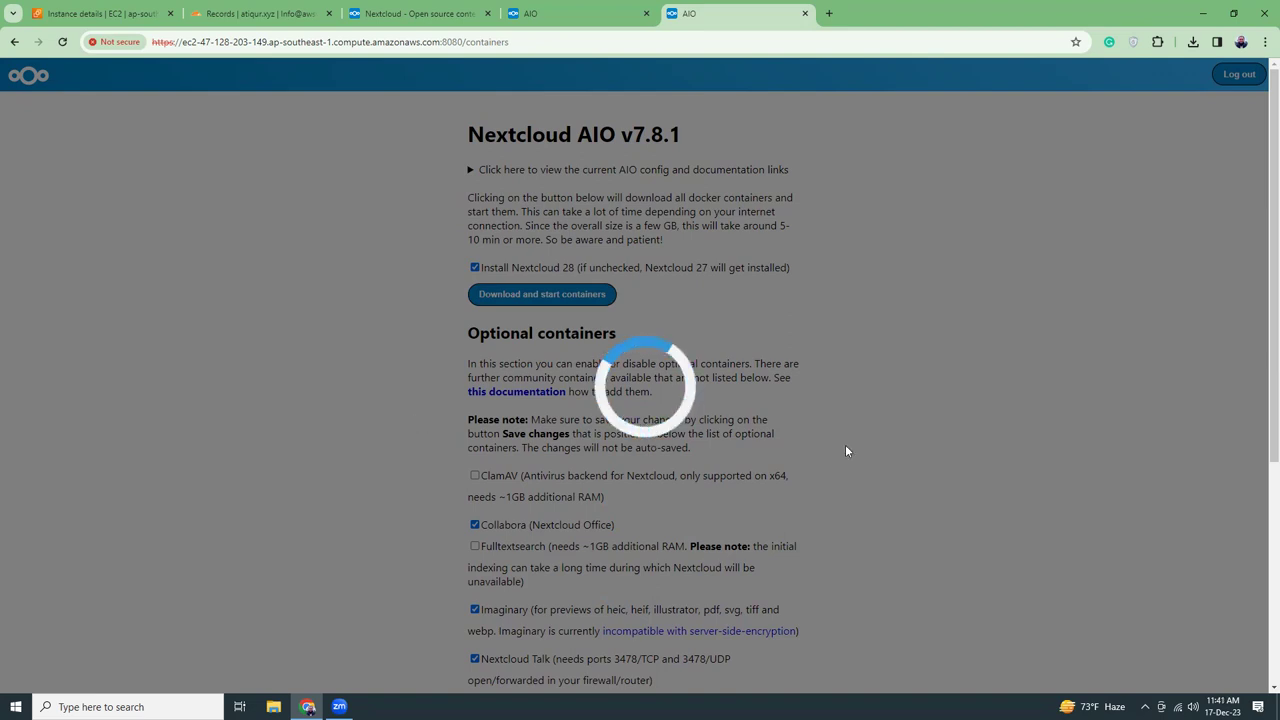
pyautogui.scroll(-4, 842, 448)
pyautogui.scroll(4, 837, 447)
pyautogui.click(61, 43)
pyautogui.scroll(-3, 266, 315)
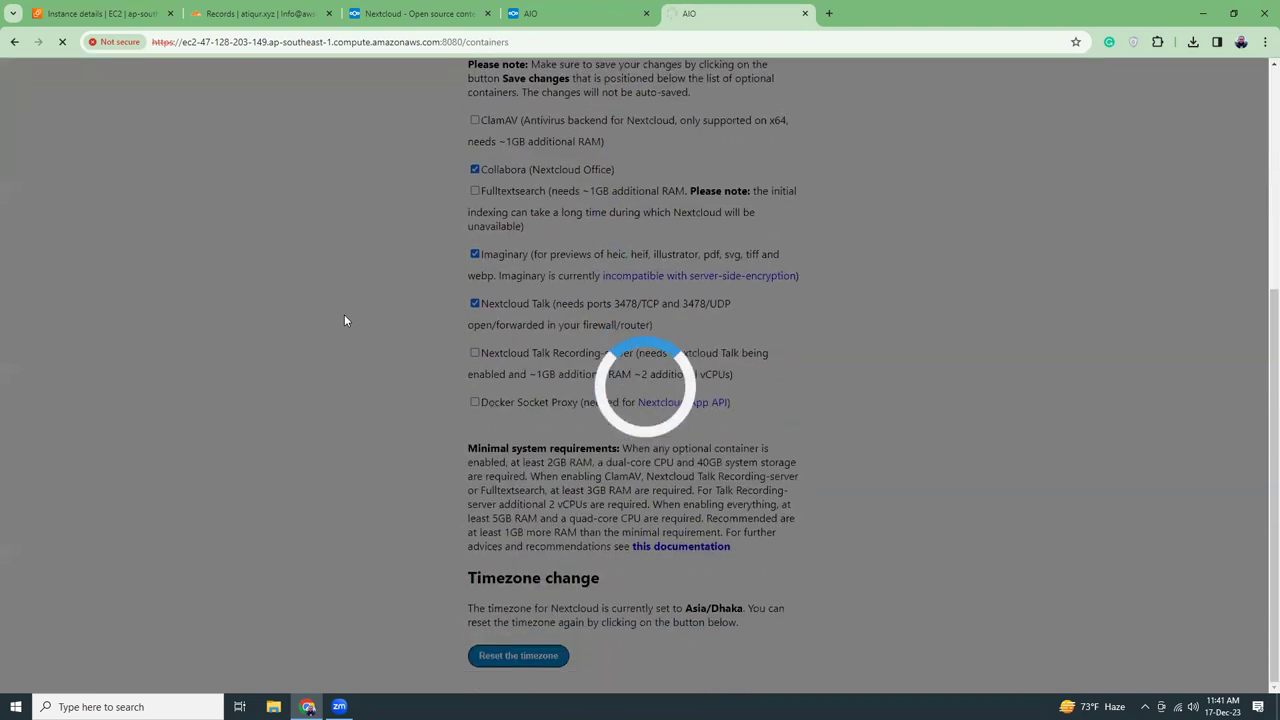
pyautogui.click(63, 42)
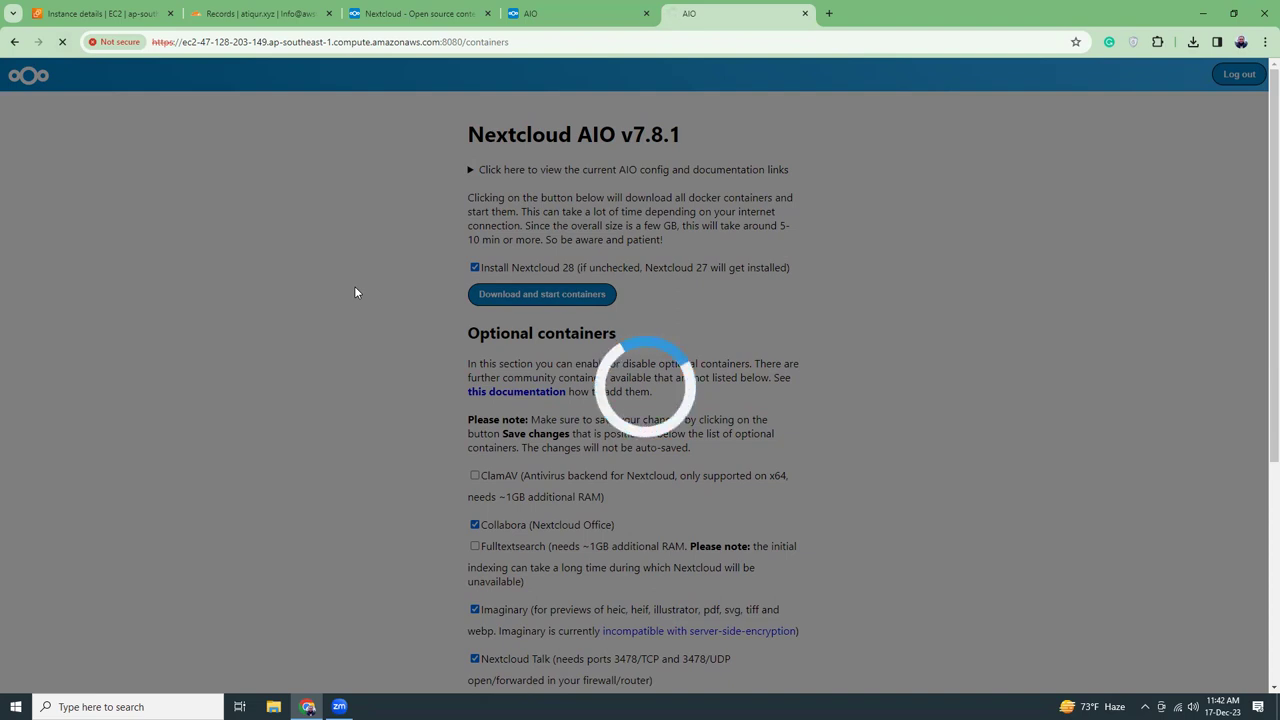
# Close the stalled loading tab, highlight the setup password, and launch the AIO login
pyautogui.click(805, 13)
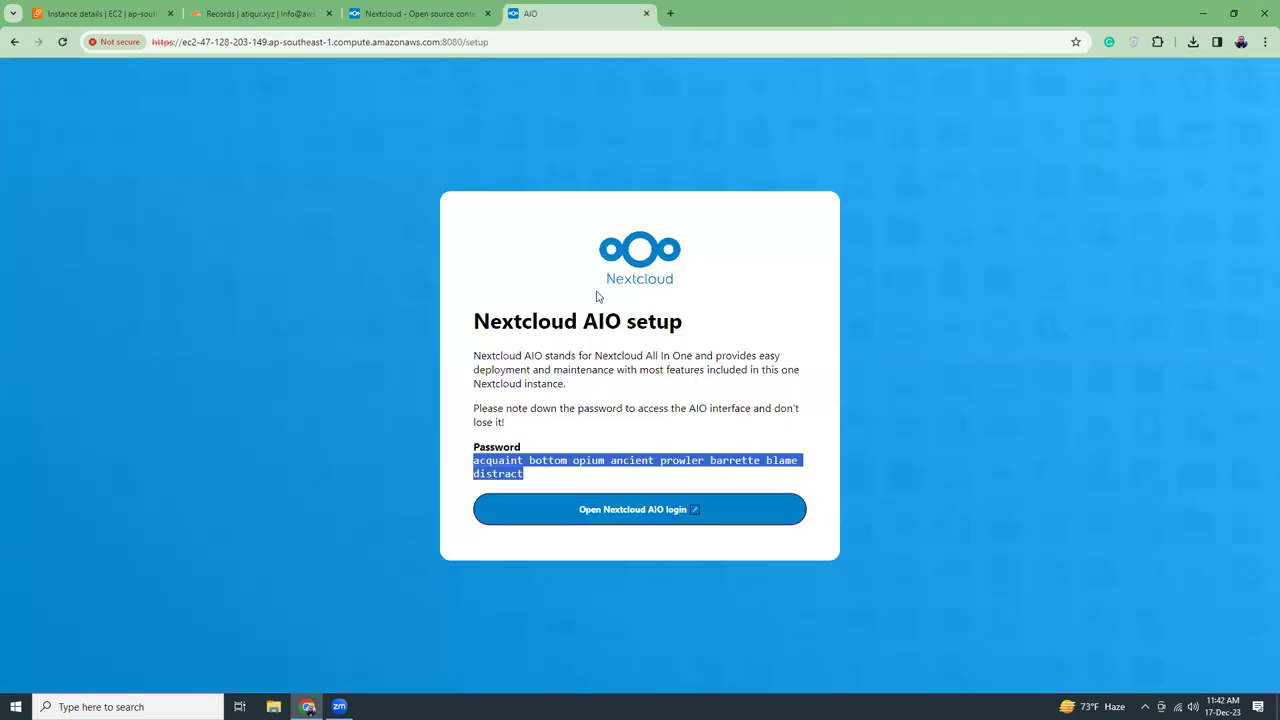
pyautogui.click(578, 442)
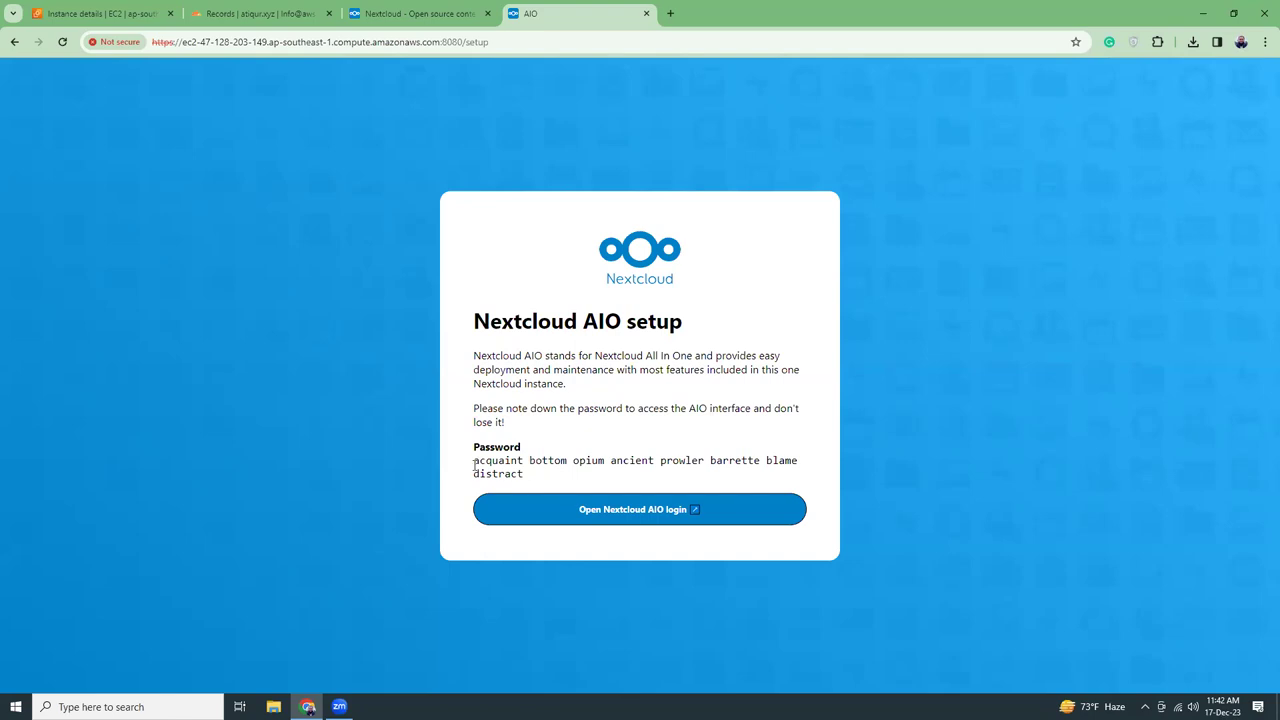
pyautogui.moveTo(518, 465); pyautogui.dragTo(533, 481)
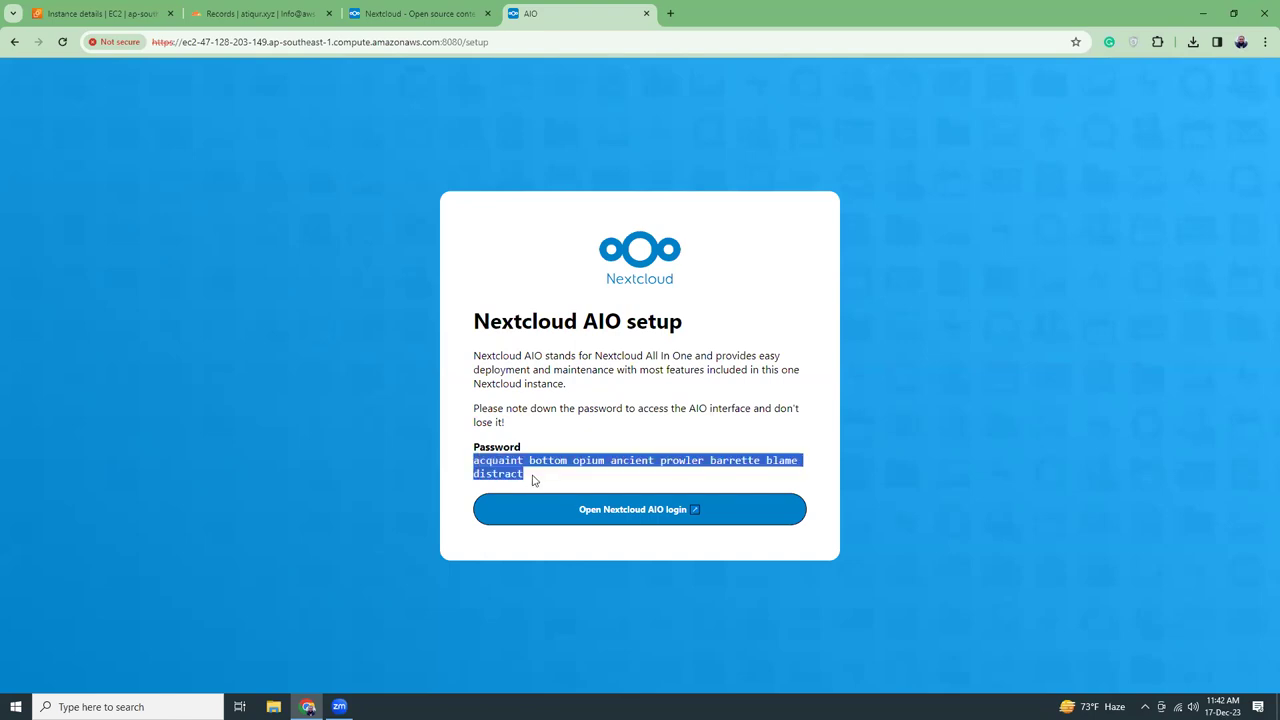
pyautogui.click(606, 513)
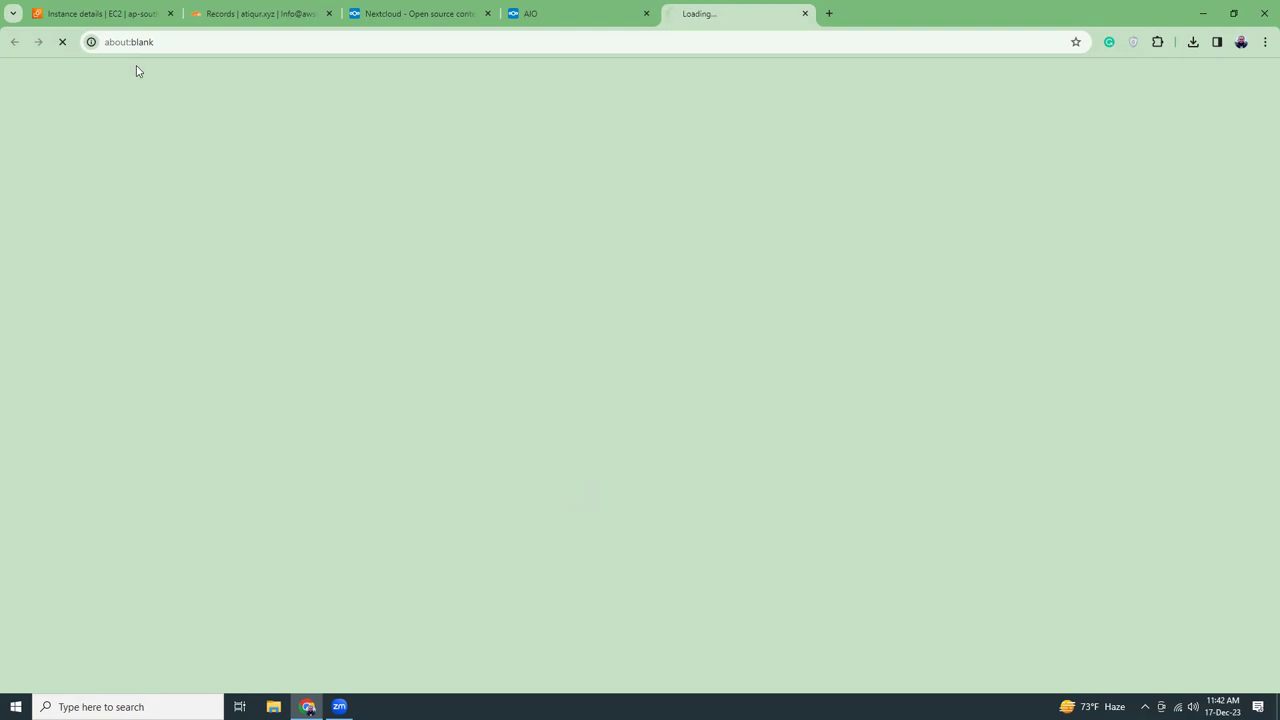
# Refresh the EC2 instance summary and bring up its Connect options
pyautogui.click(110, 18)
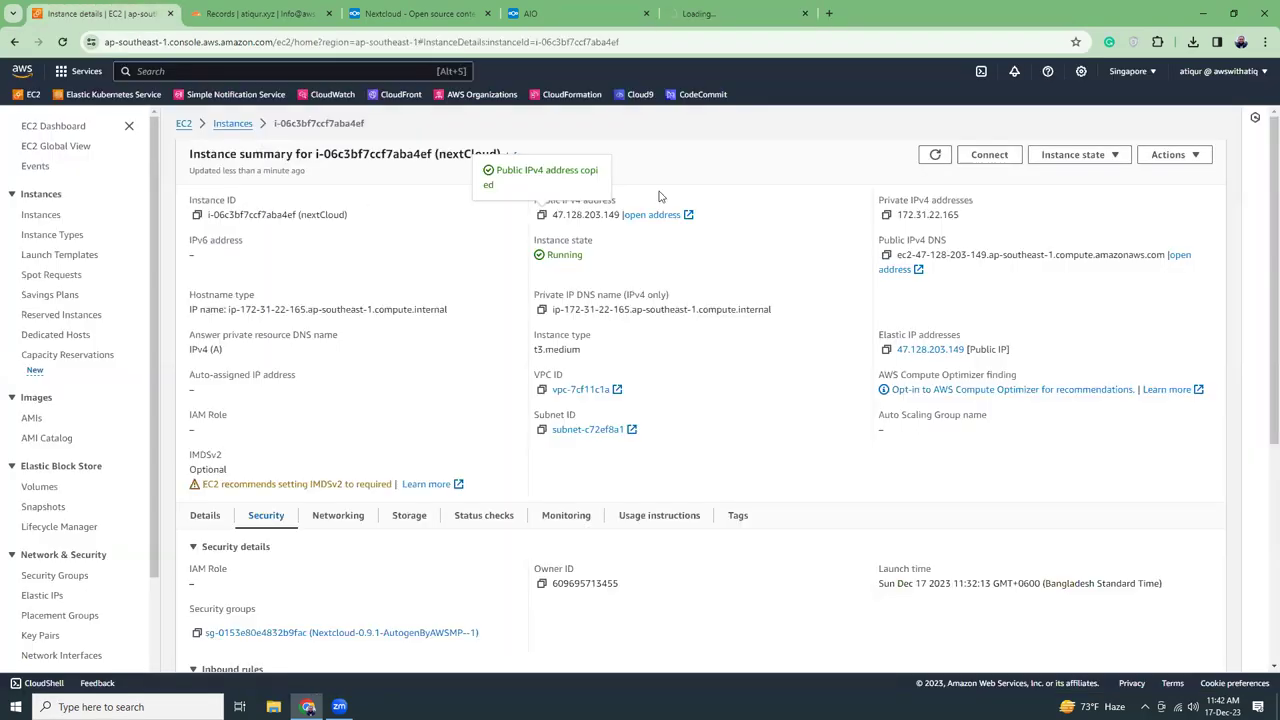
pyautogui.click(931, 157)
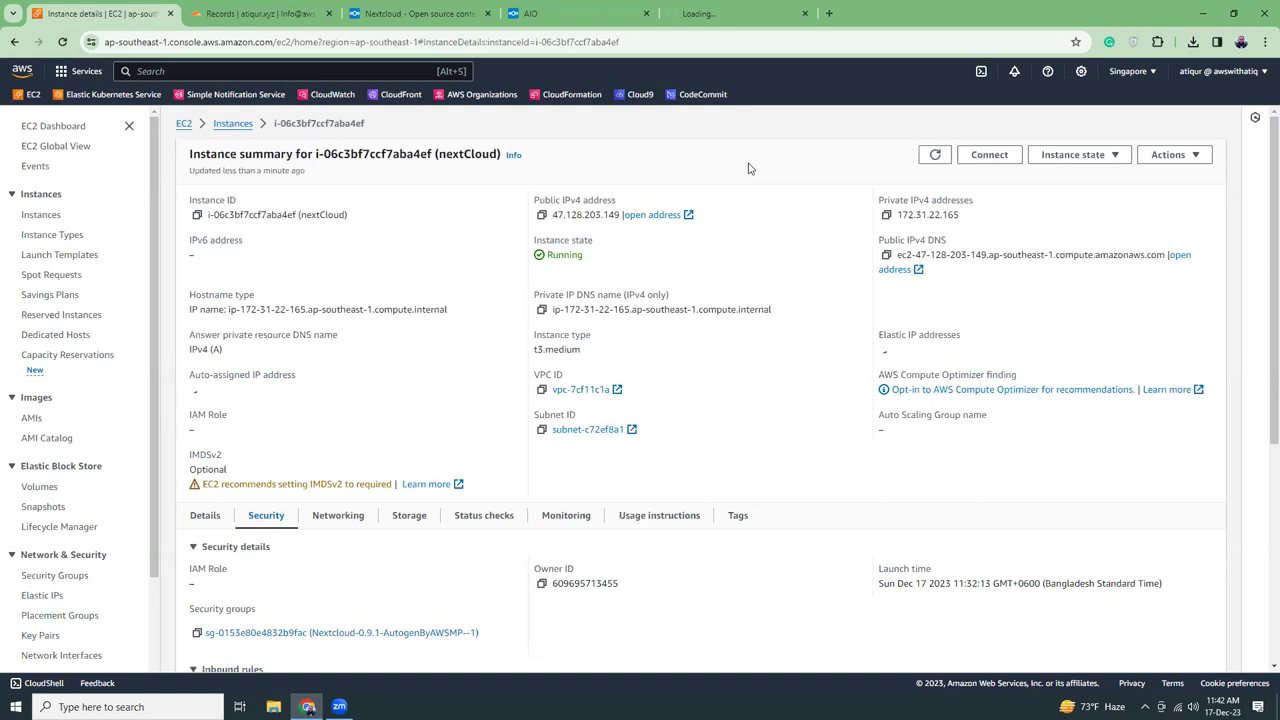
pyautogui.click(989, 157)
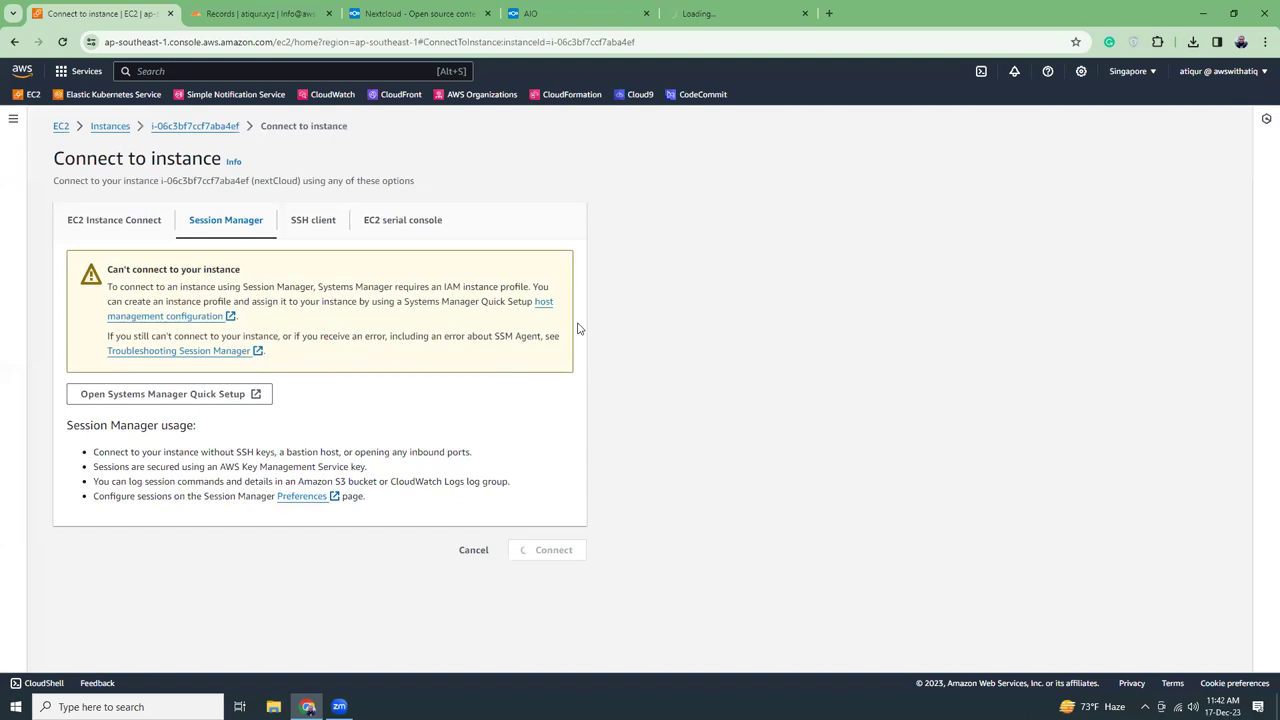
# Review the EC2 Instance Connect, Session Manager and SSH client options, then return to AIO
pyautogui.click(110, 226)
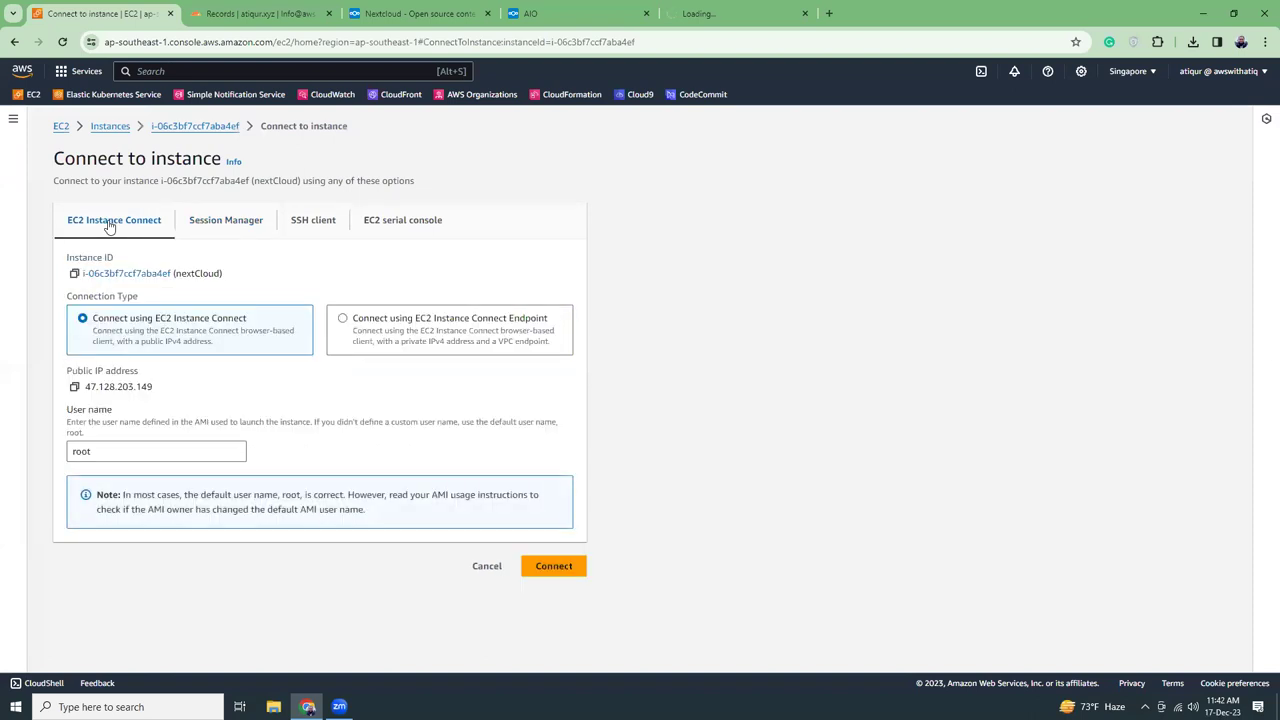
pyautogui.click(210, 224)
pyautogui.click(313, 221)
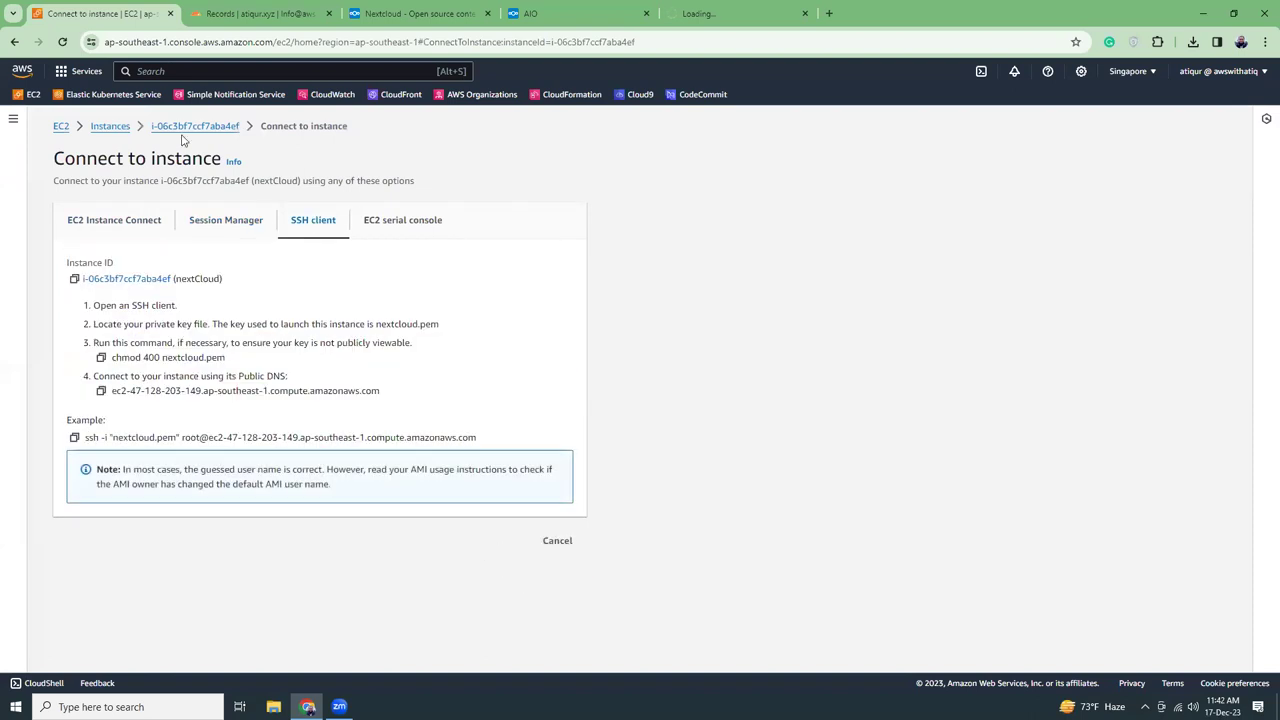
pyautogui.click(185, 130)
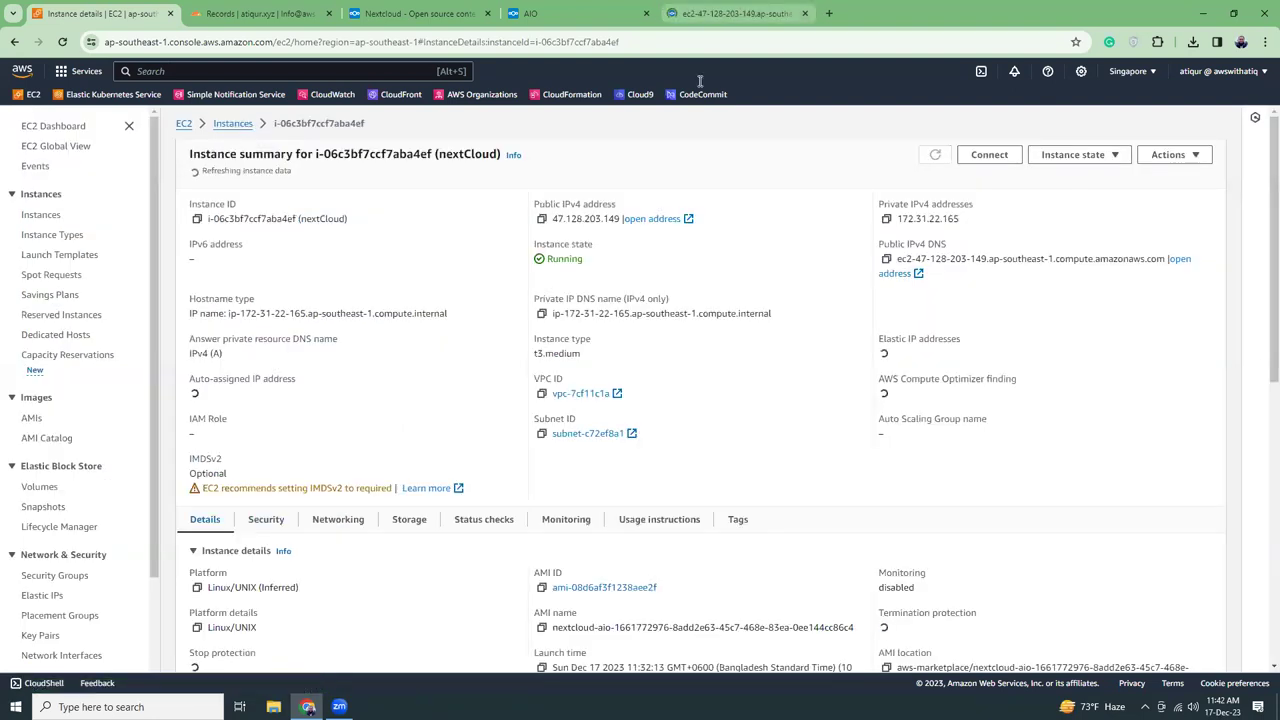
pyautogui.click(735, 13)
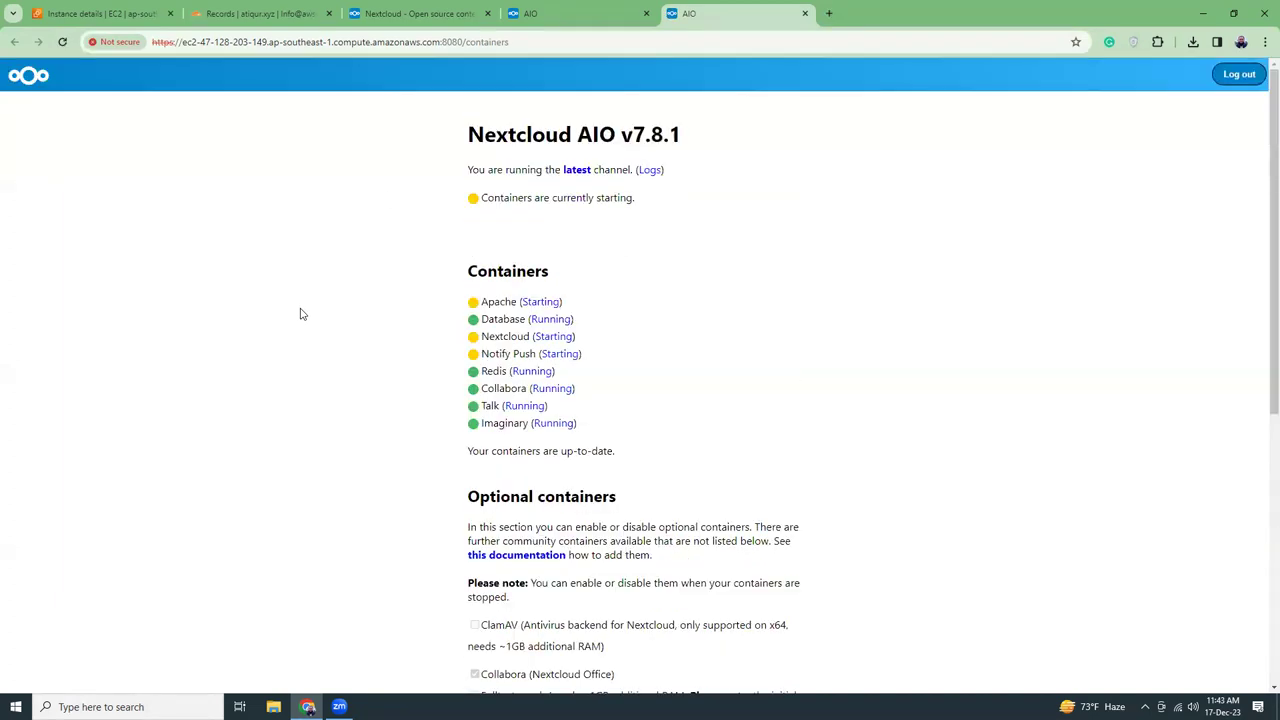
# Scroll the AIO containers page while containers start and the initial credentials appear
pyautogui.scroll(-5, 300, 314)
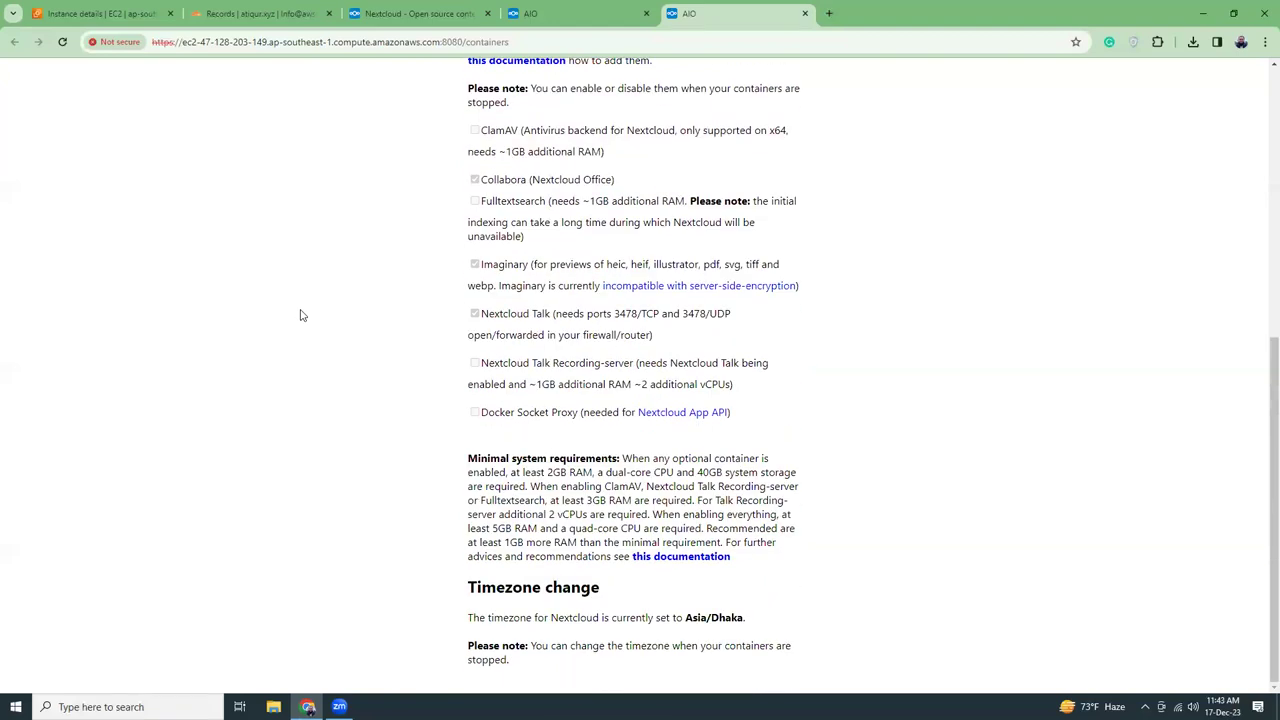
pyautogui.scroll(5, 300, 314)
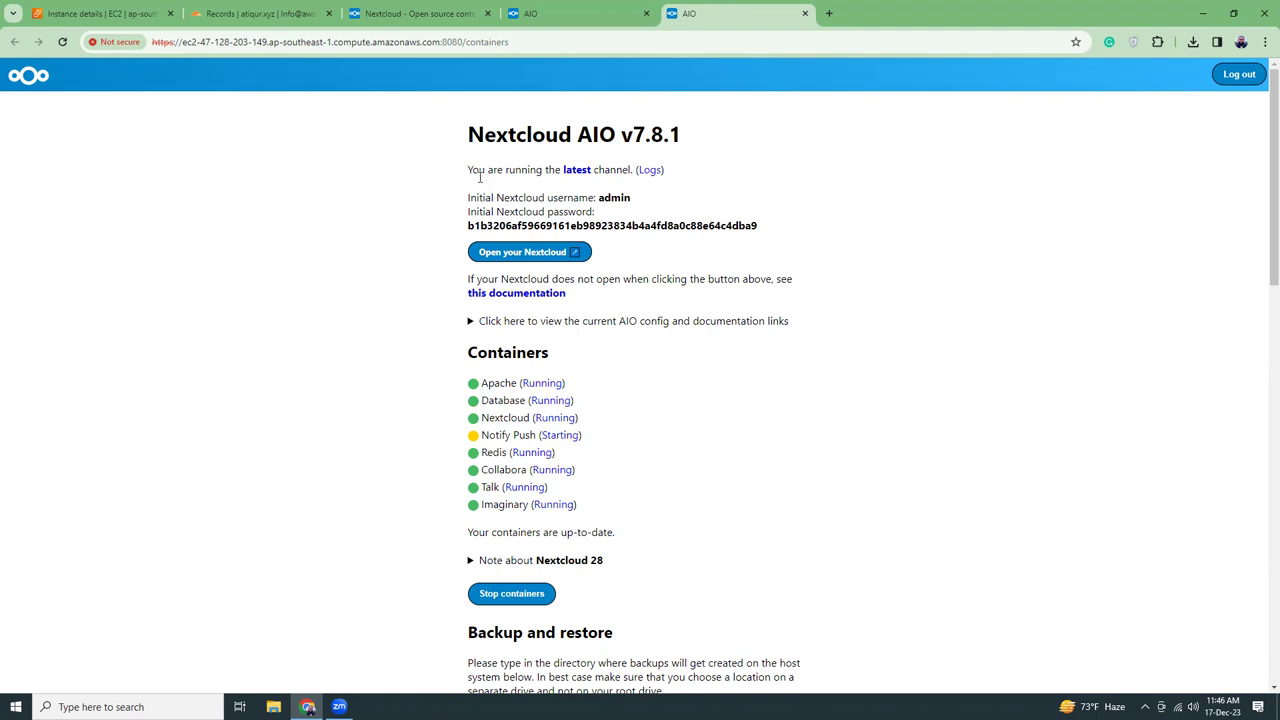
# Open Nextcloud and log in as admin with the initial password copied from AIO
pyautogui.click(543, 257)
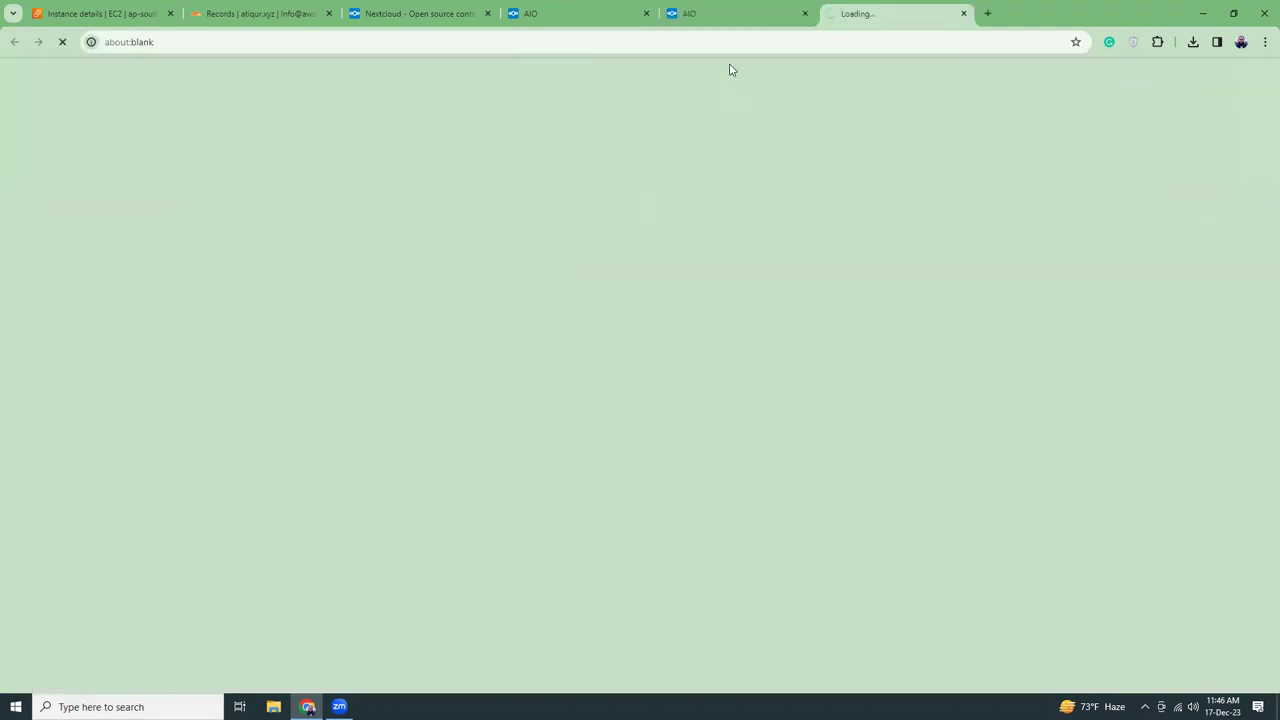
pyautogui.click(729, 13)
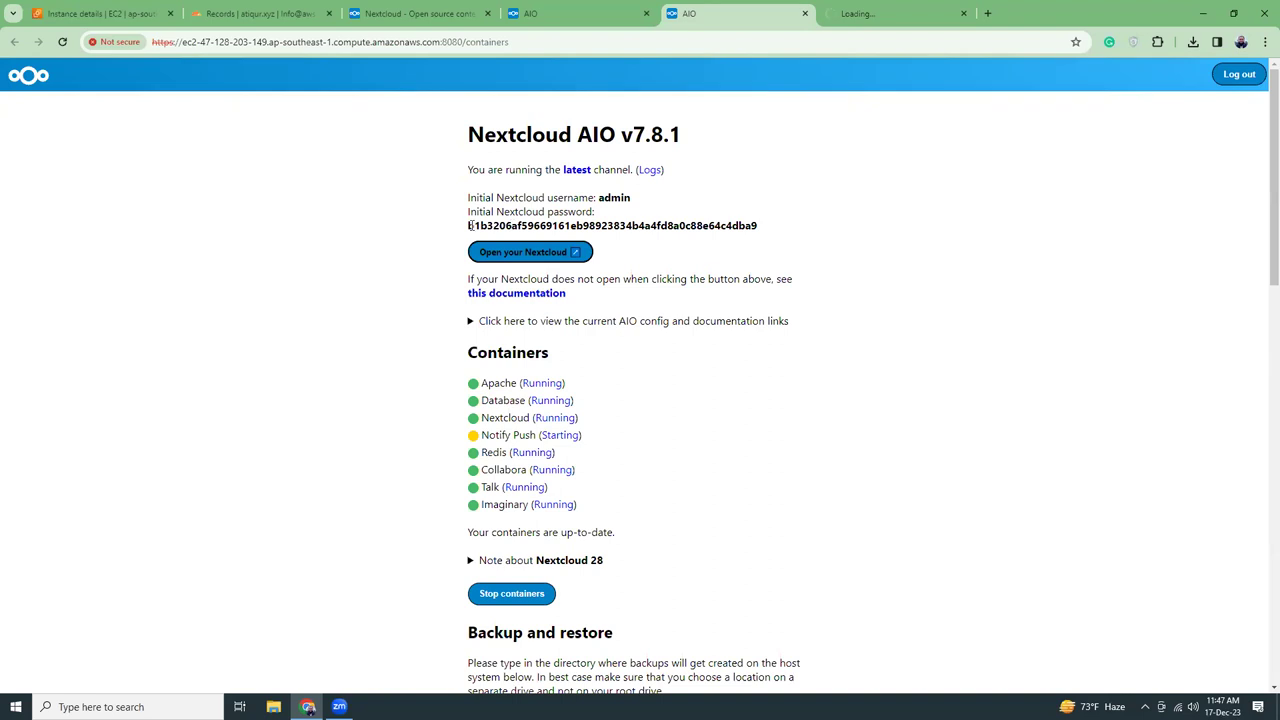
pyautogui.moveTo(470, 226); pyautogui.dragTo(759, 225)
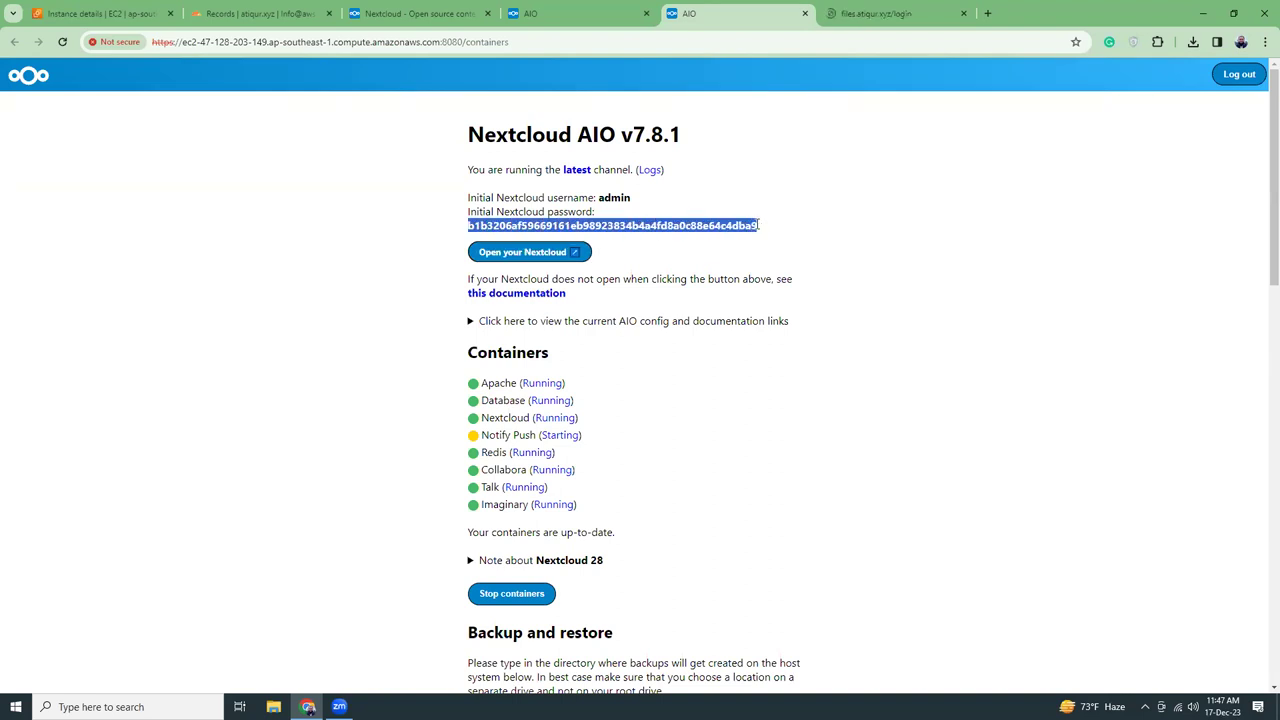
pyautogui.hotkey('ctrl', 'Tab')
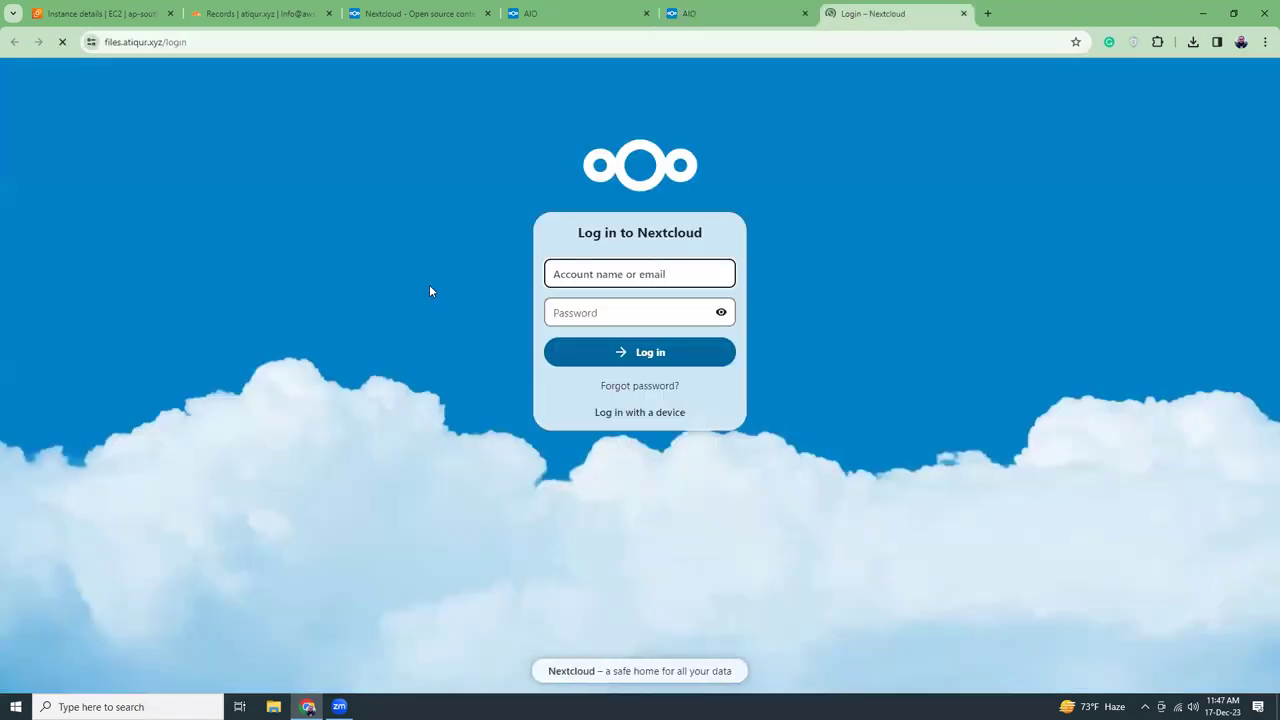
pyautogui.click(673, 276)
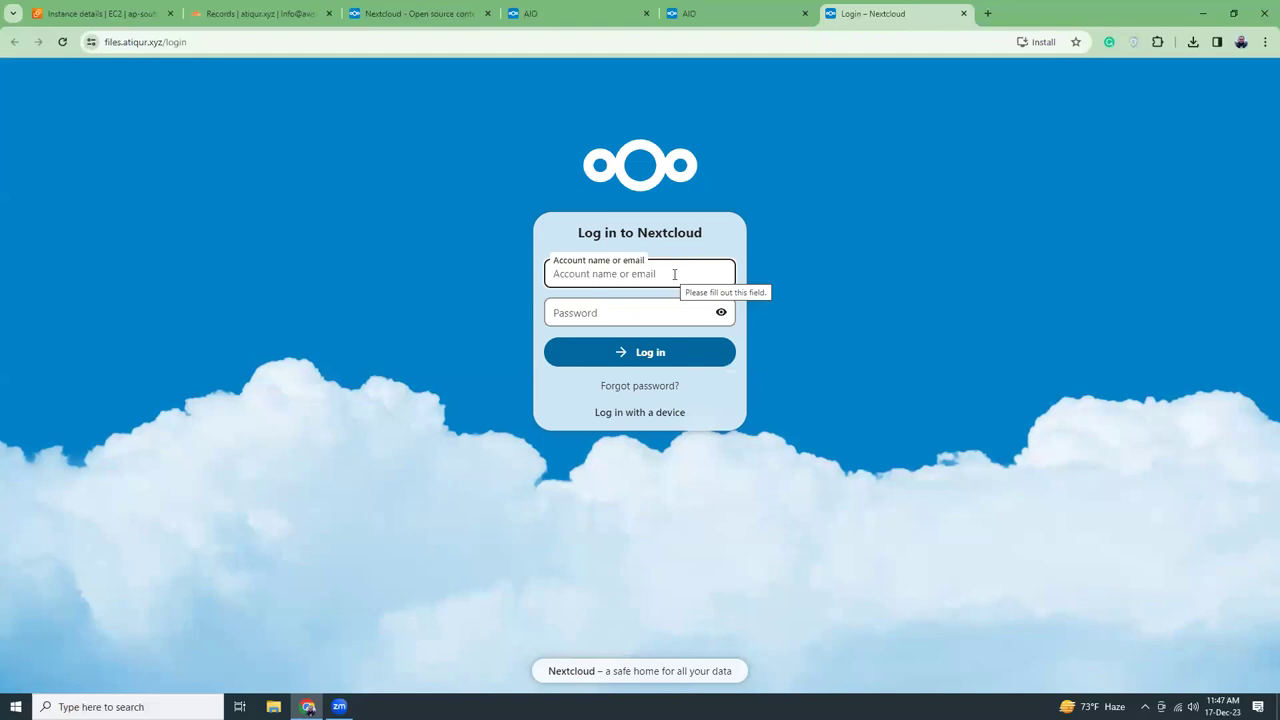
pyautogui.write('admin')
pyautogui.press('Tab')
pyautogui.hotkey('ctrl', 'v')
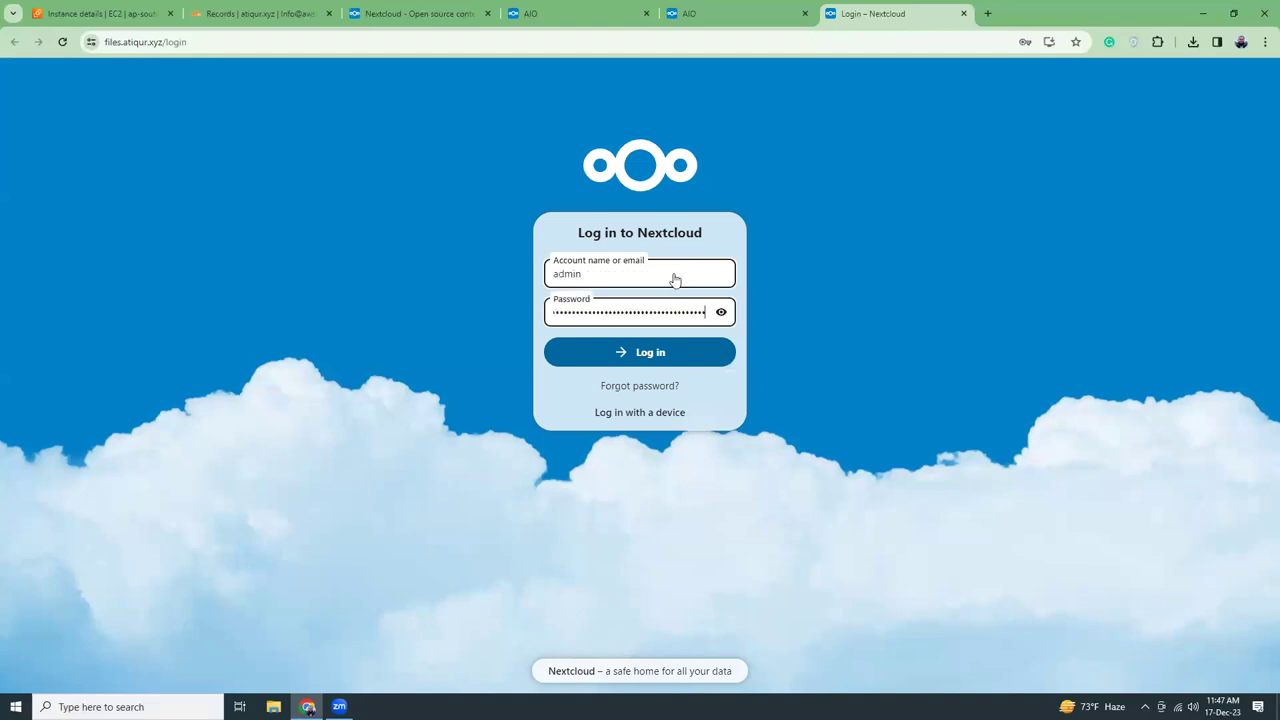
pyautogui.click(660, 355)
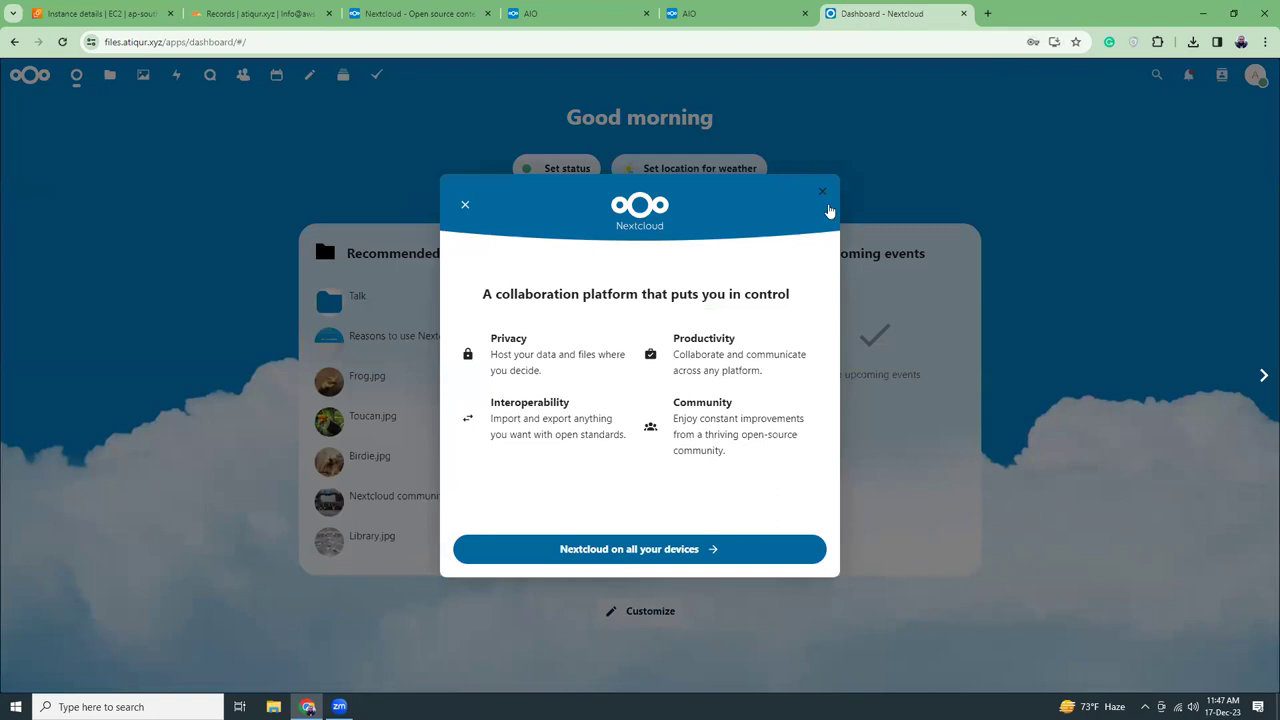
# Dismiss the first-run wizard, view the Photos app, then go to the EC2 instance page
pyautogui.click(864, 174)
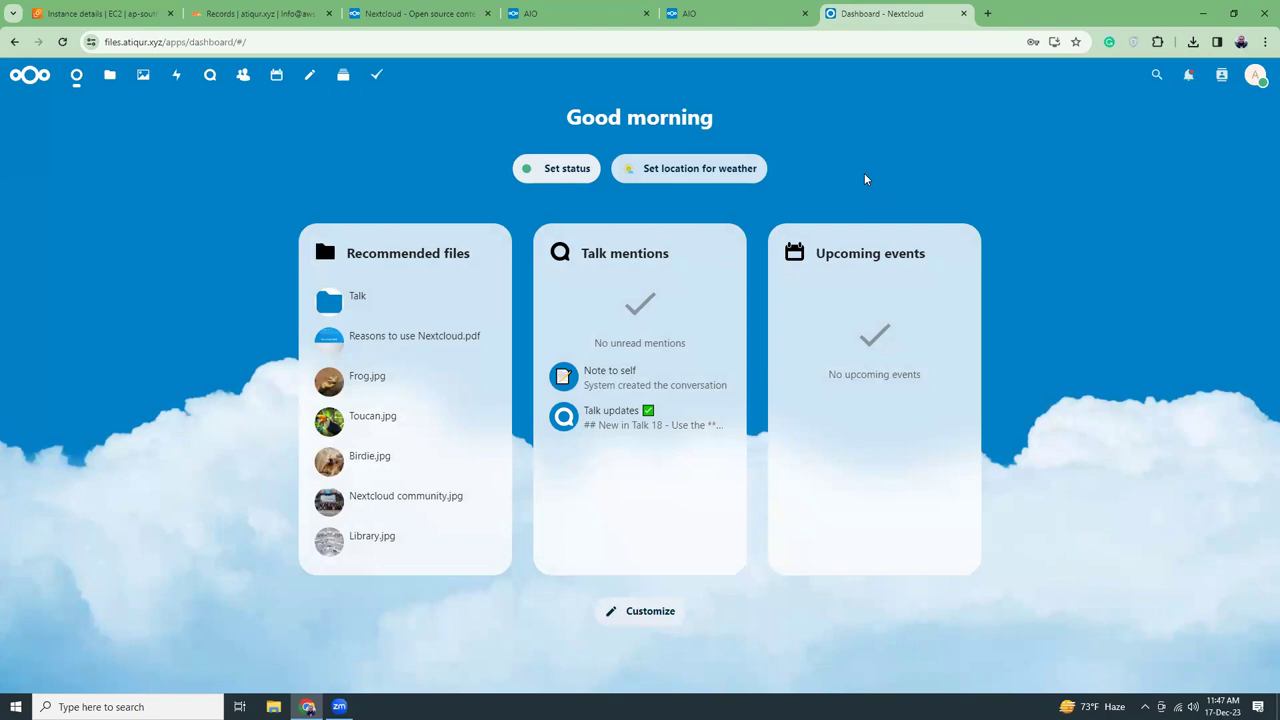
pyautogui.click(143, 77)
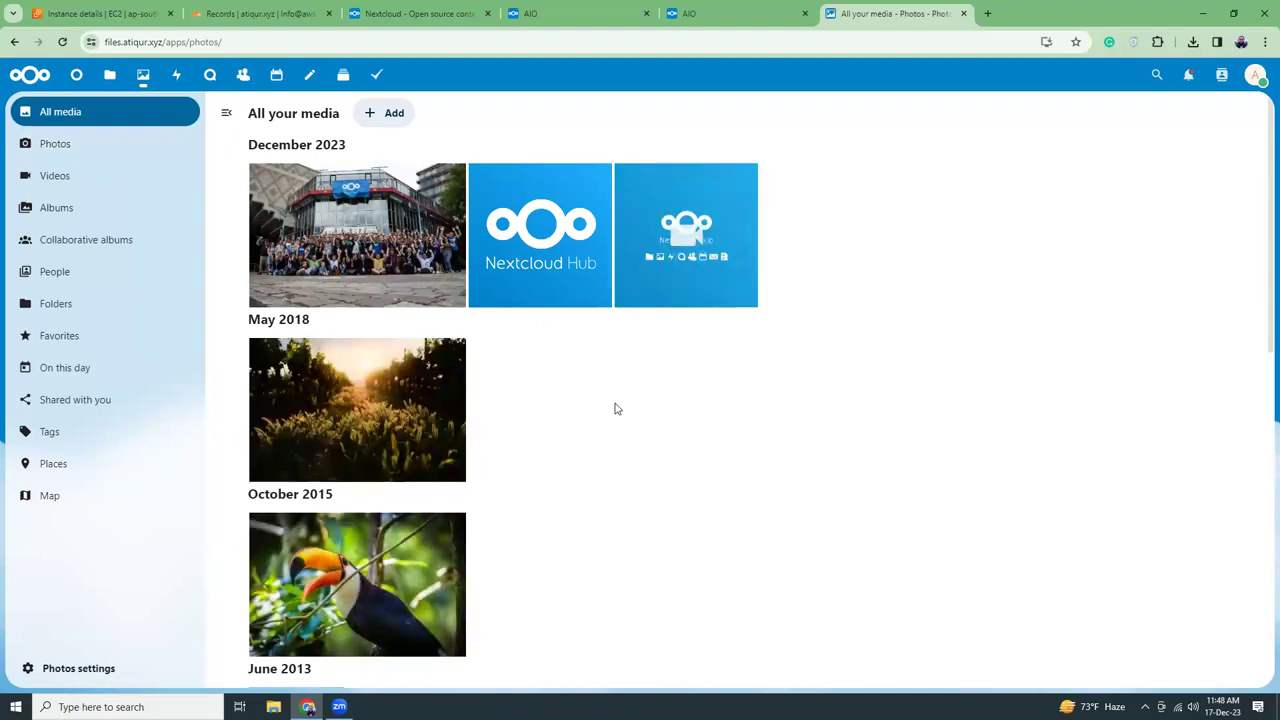
pyautogui.click(65, 14)
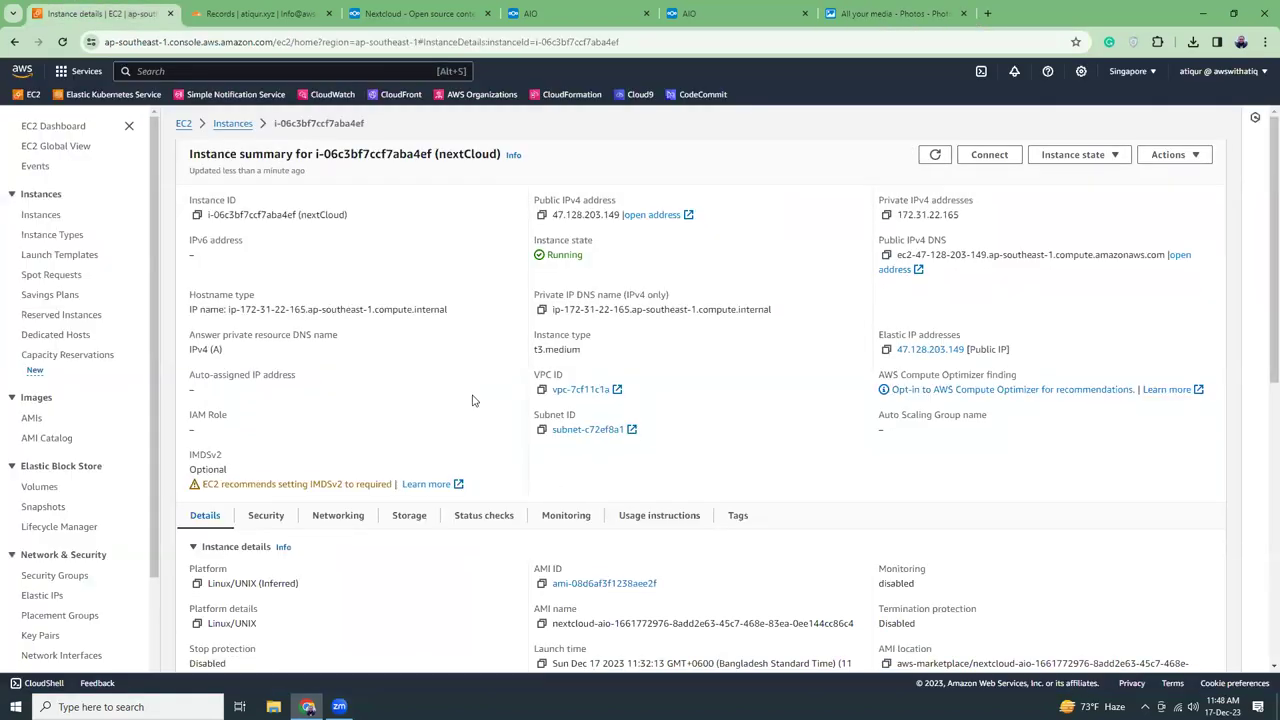
# Check the instance's 40 GiB volume under Storage, then return to Nextcloud Photos
pyautogui.scroll(-2, 491, 480)
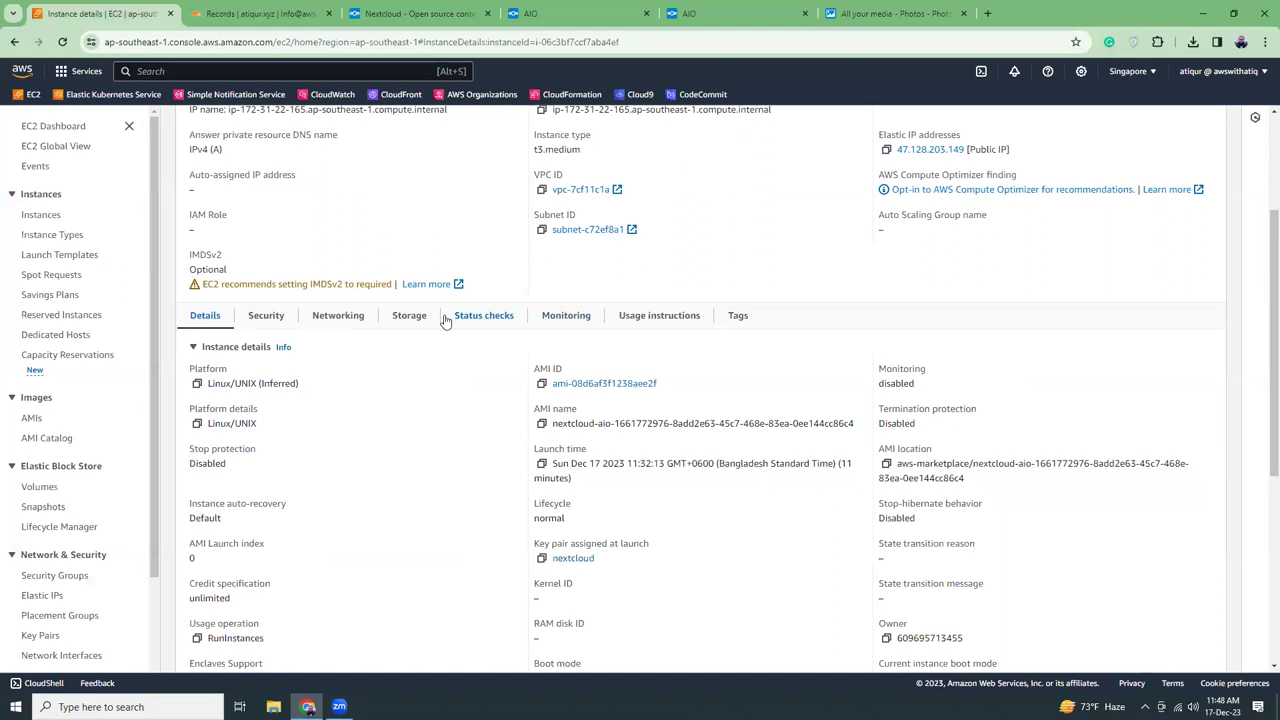
pyautogui.click(410, 317)
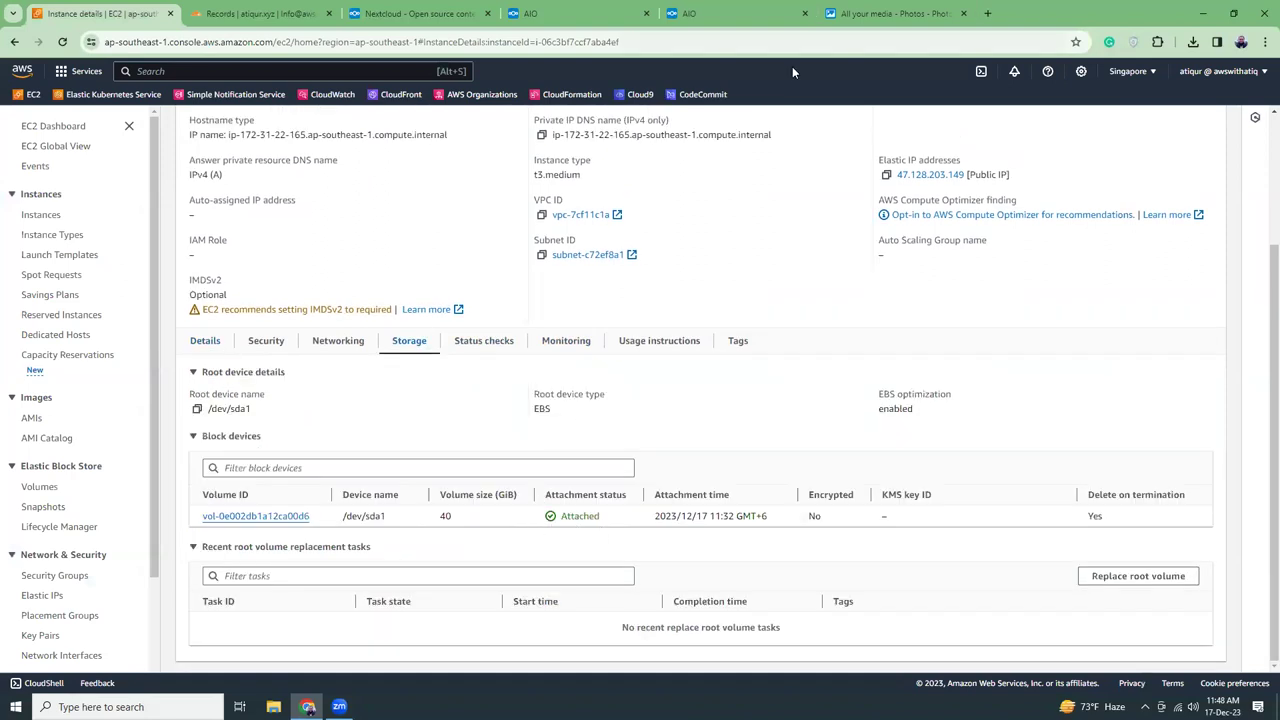
pyautogui.click(890, 13)
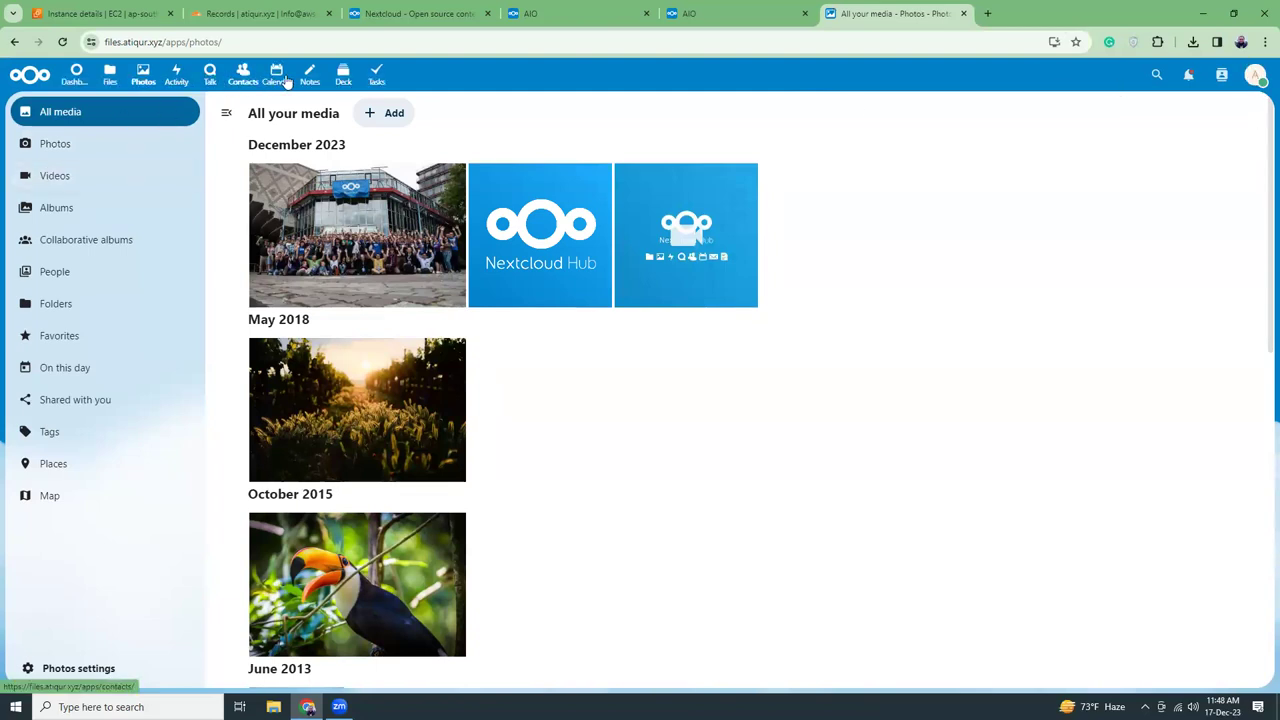
# From the dashboard, set the weather location to Dhaka
pyautogui.click(74, 88)
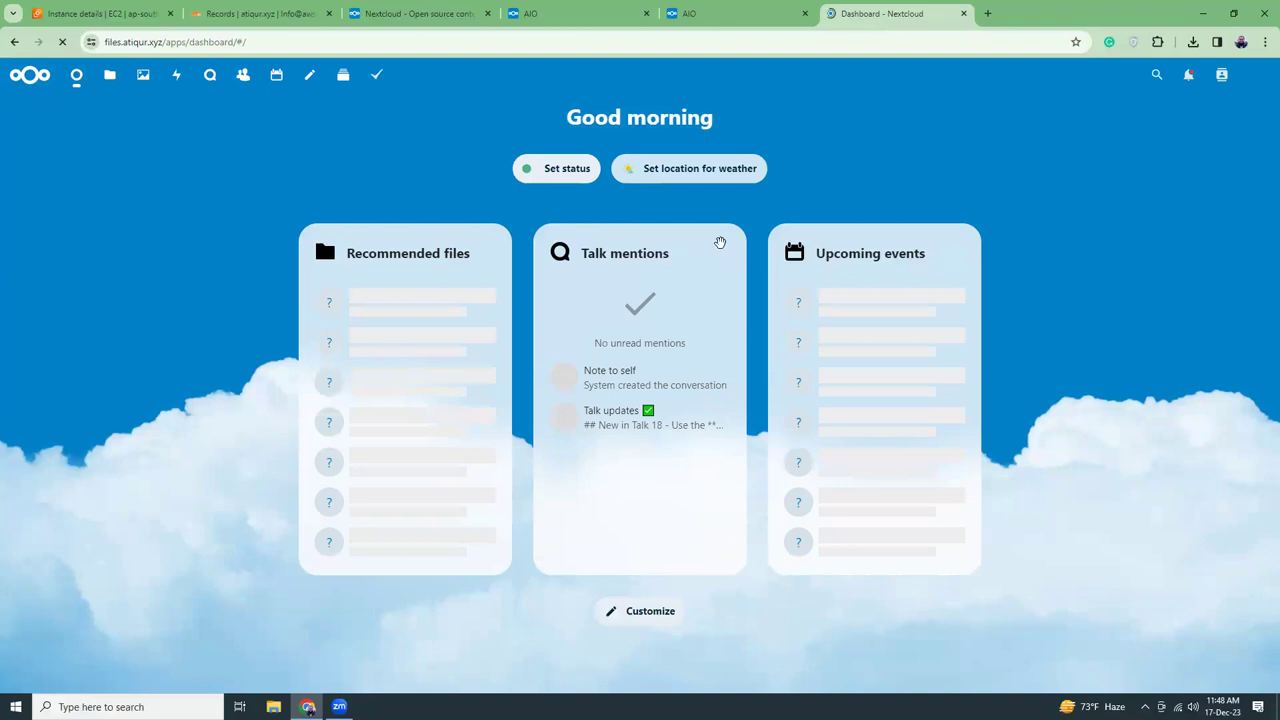
pyautogui.click(700, 172)
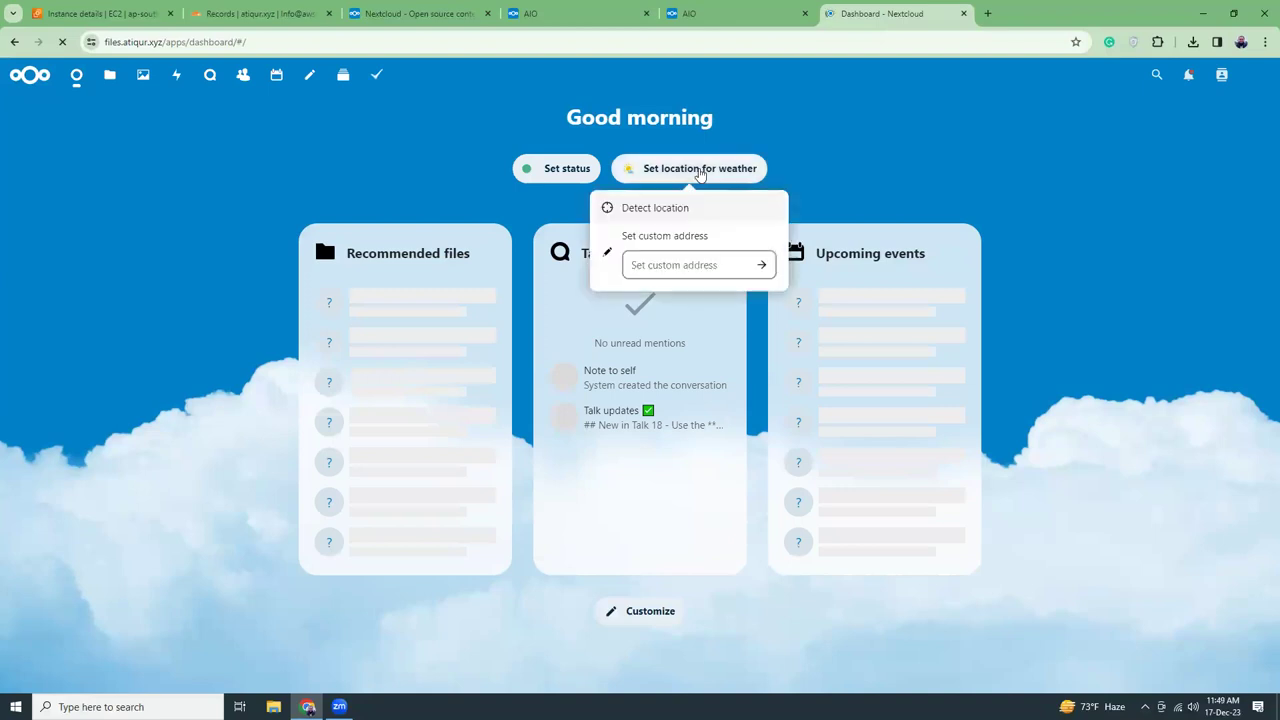
pyautogui.write('ka')
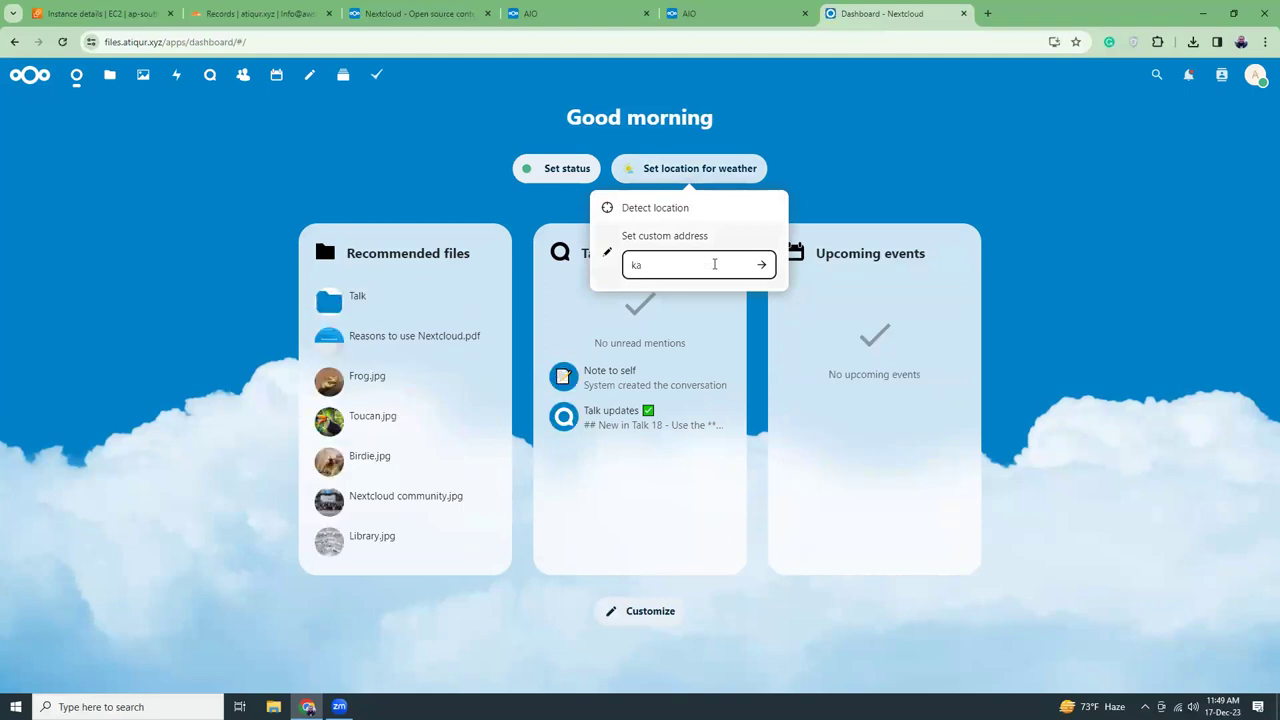
pyautogui.press('BackSpace')
pyautogui.write('dhaka')
pyautogui.click(761, 264)
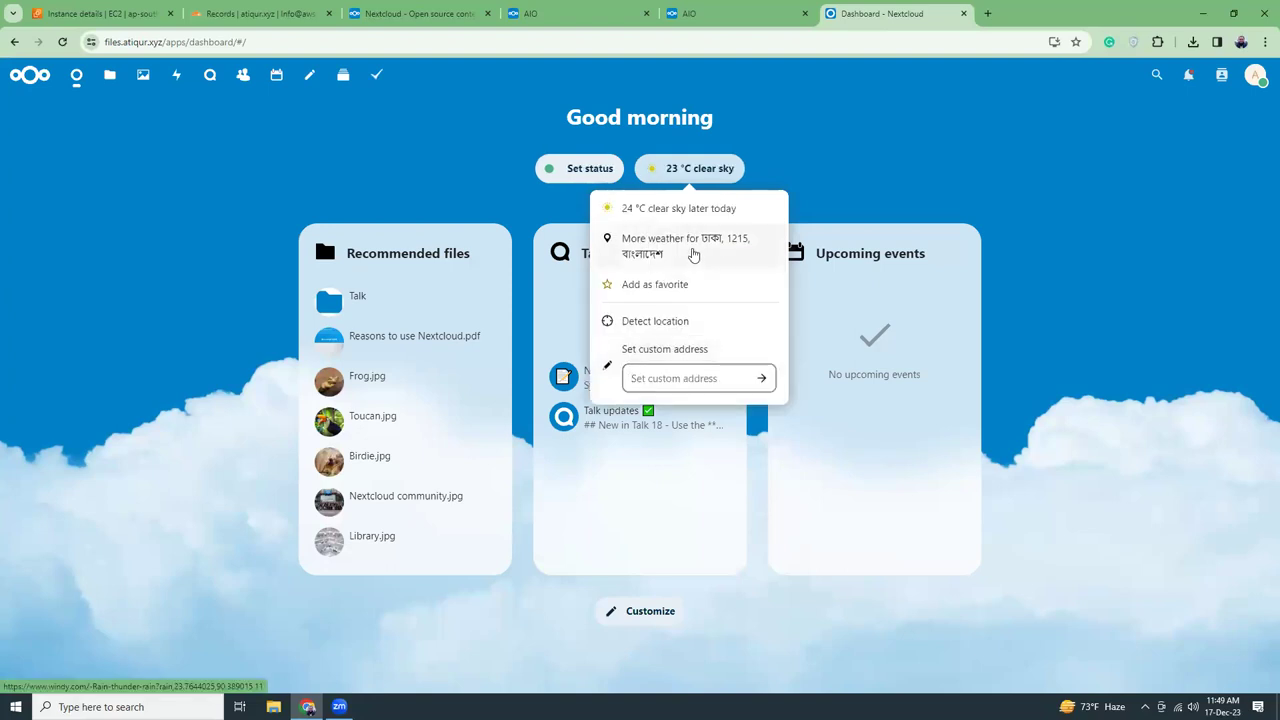
# Check Dhaka's detailed forecast, then close it and the weather menu
pyautogui.click(692, 252)
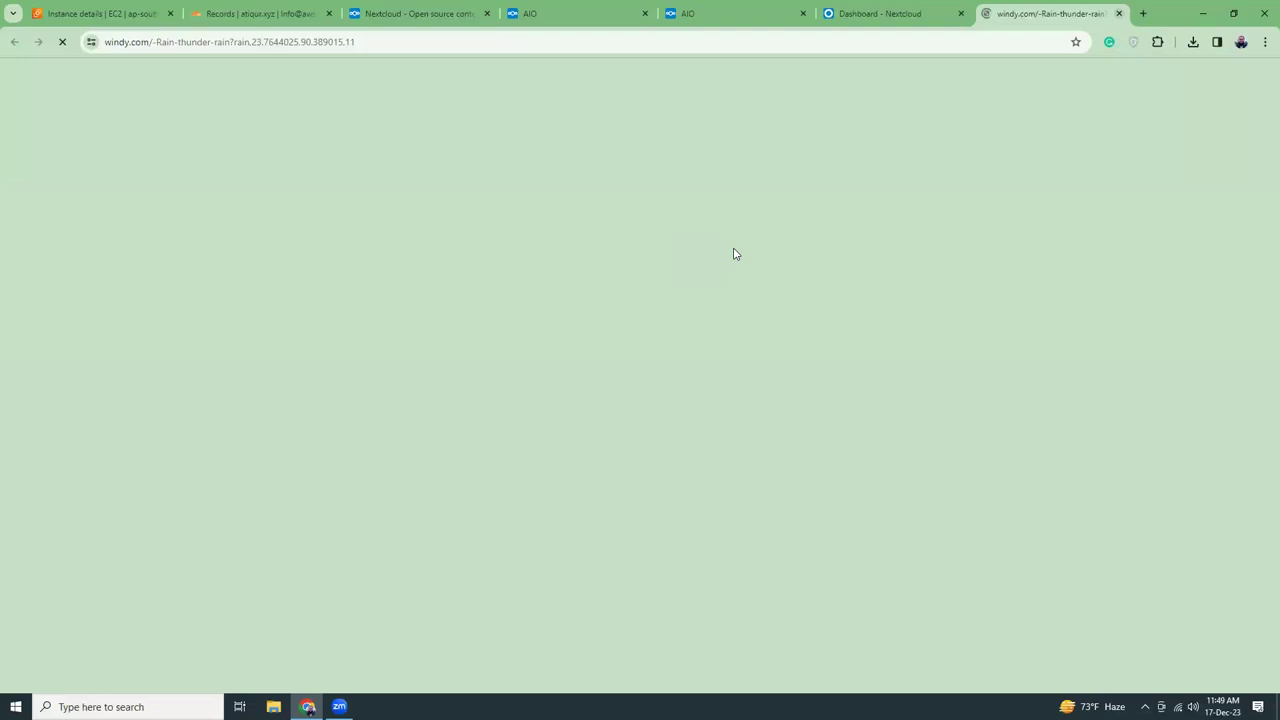
pyautogui.hotkey('ctrl', 'w')
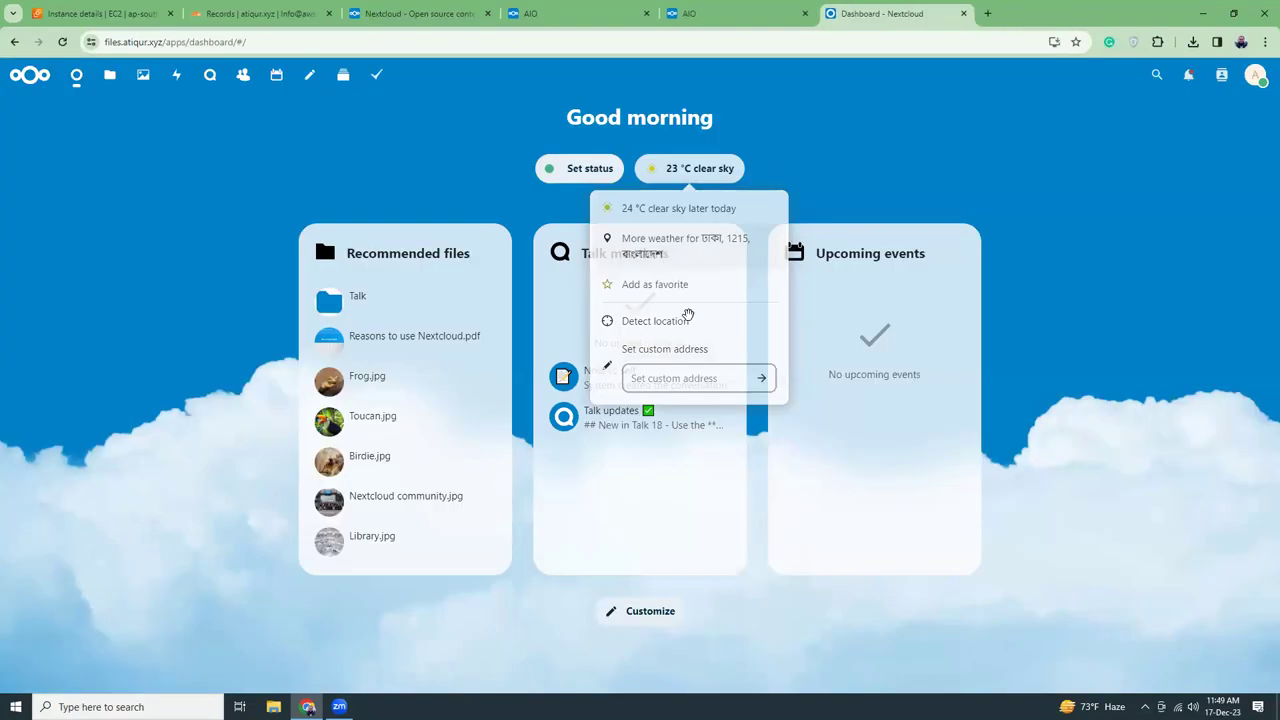
pyautogui.press('Escape')
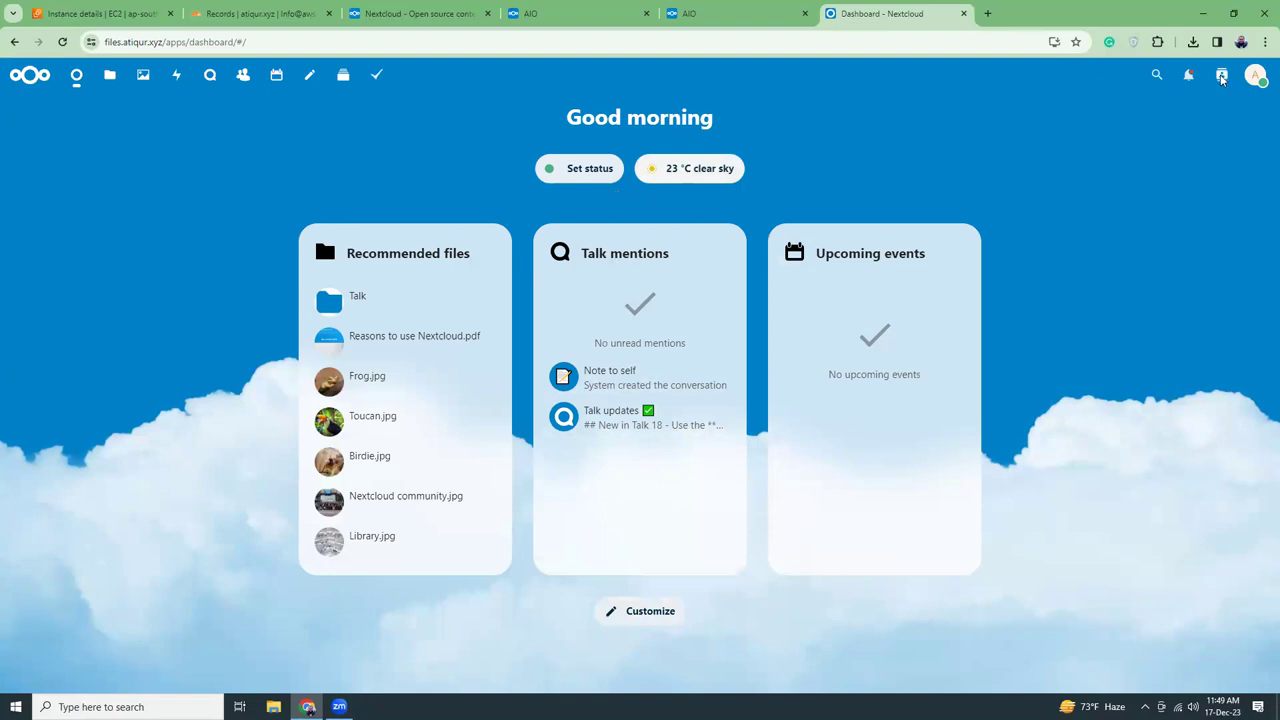
# Go to the Users management page from the account menu, briefly checking the EC2 instance tab
pyautogui.click(1256, 77)
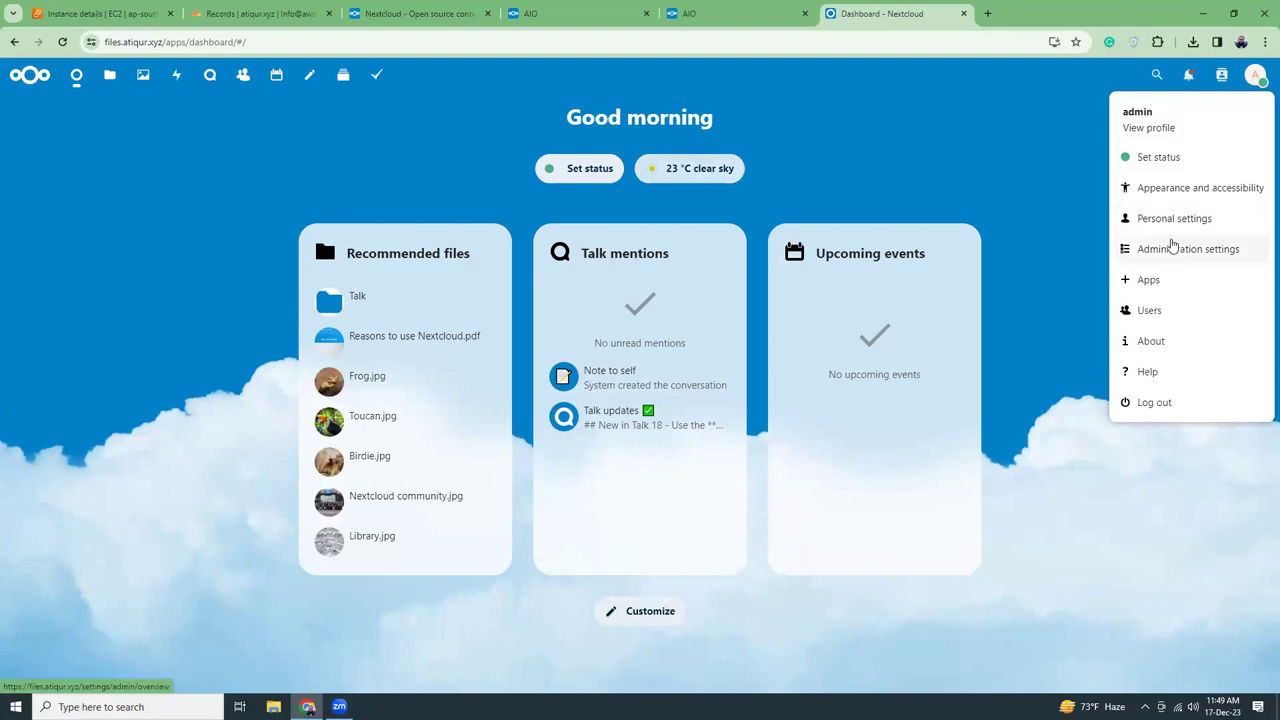
pyautogui.click(1150, 311)
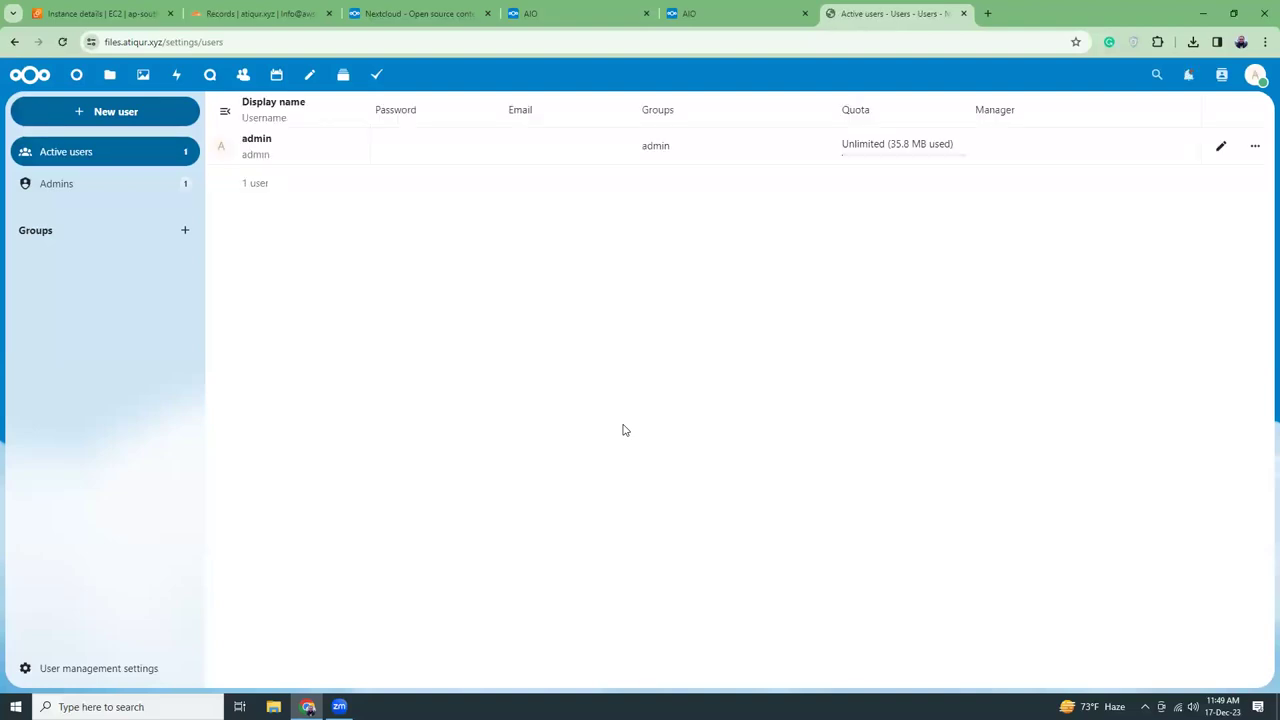
pyautogui.click(113, 17)
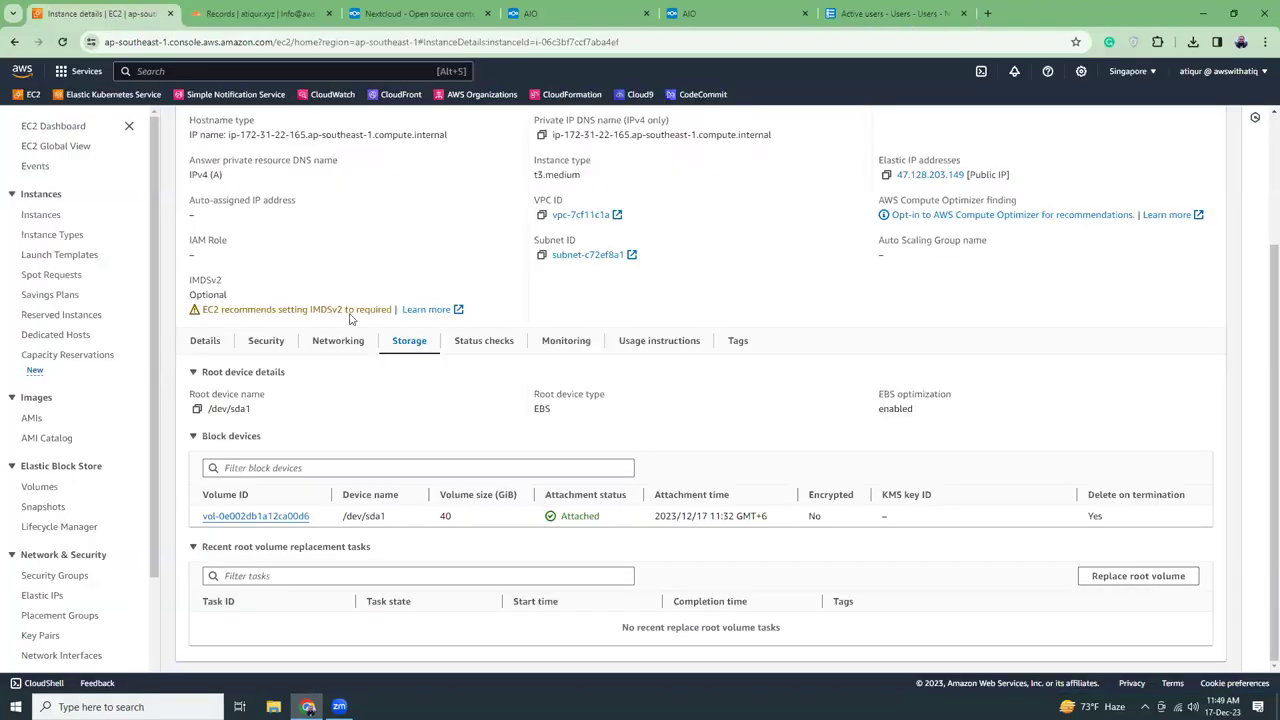
pyautogui.scroll(3, 415, 268)
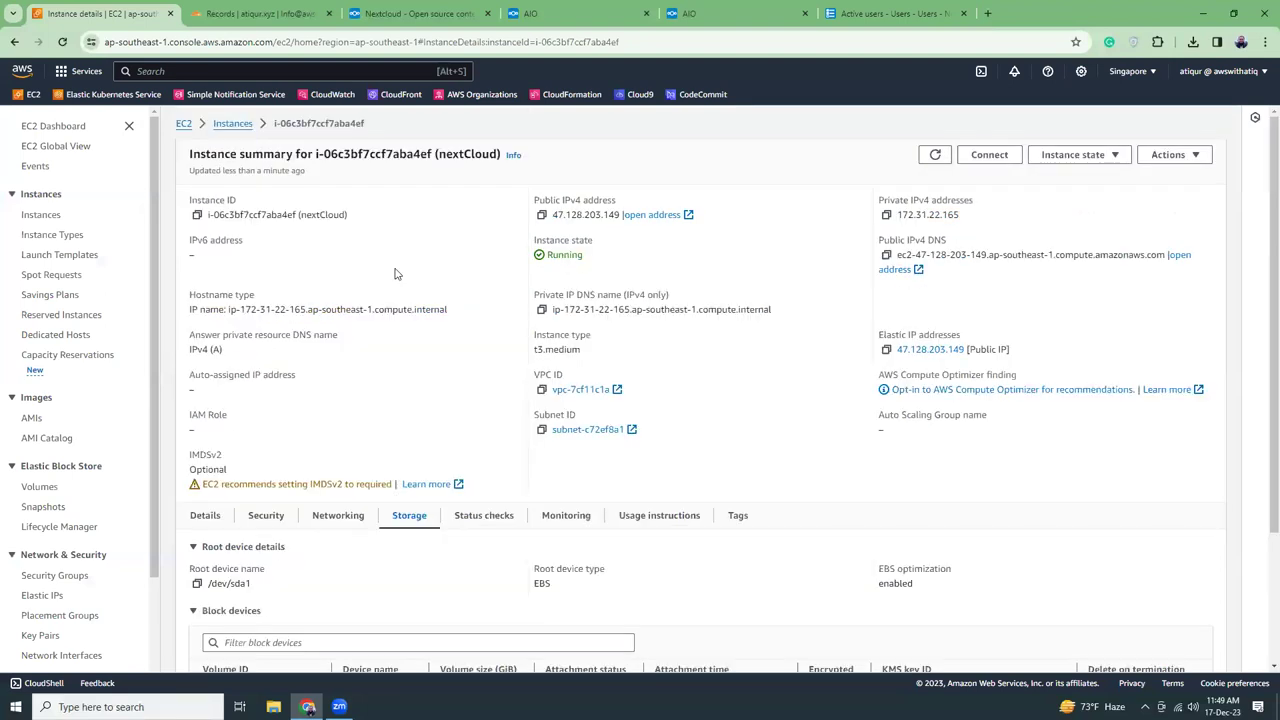
pyautogui.hotkey('ctrl', 'shift', 'Tab')
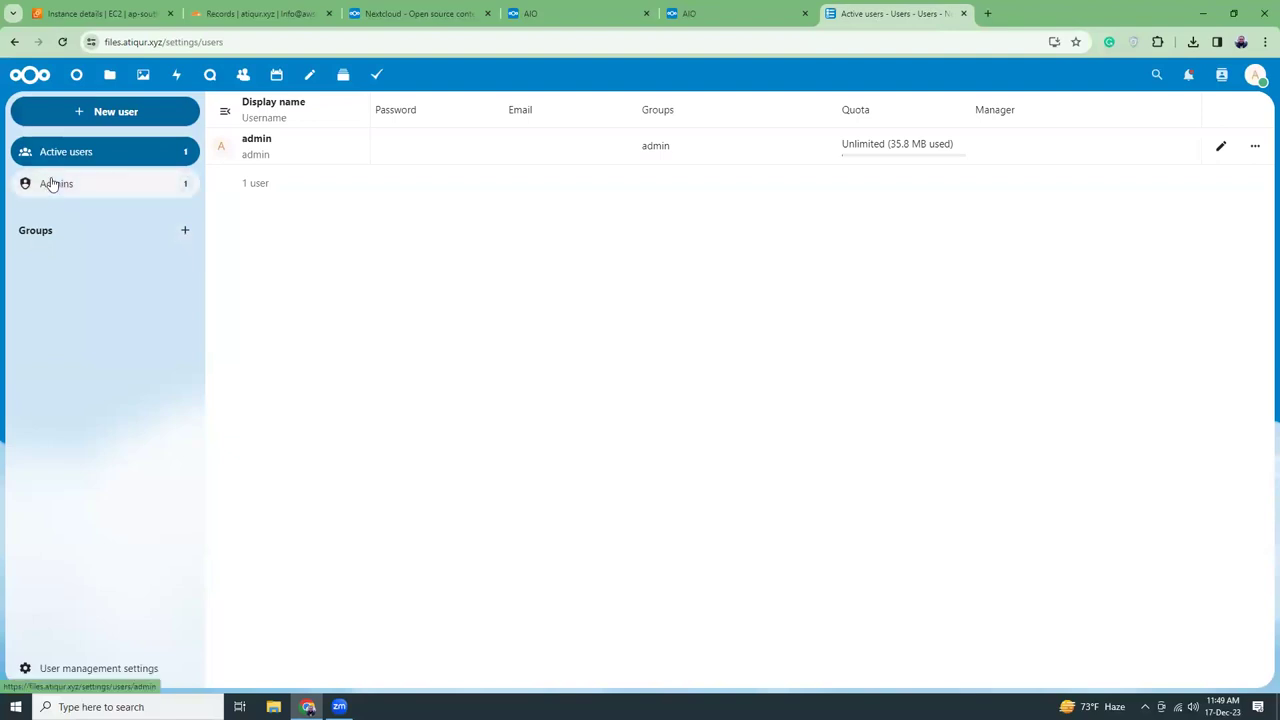
# Start a new user with username 'employee', display name 'employee 1', saved password and suggested email
pyautogui.click(103, 113)
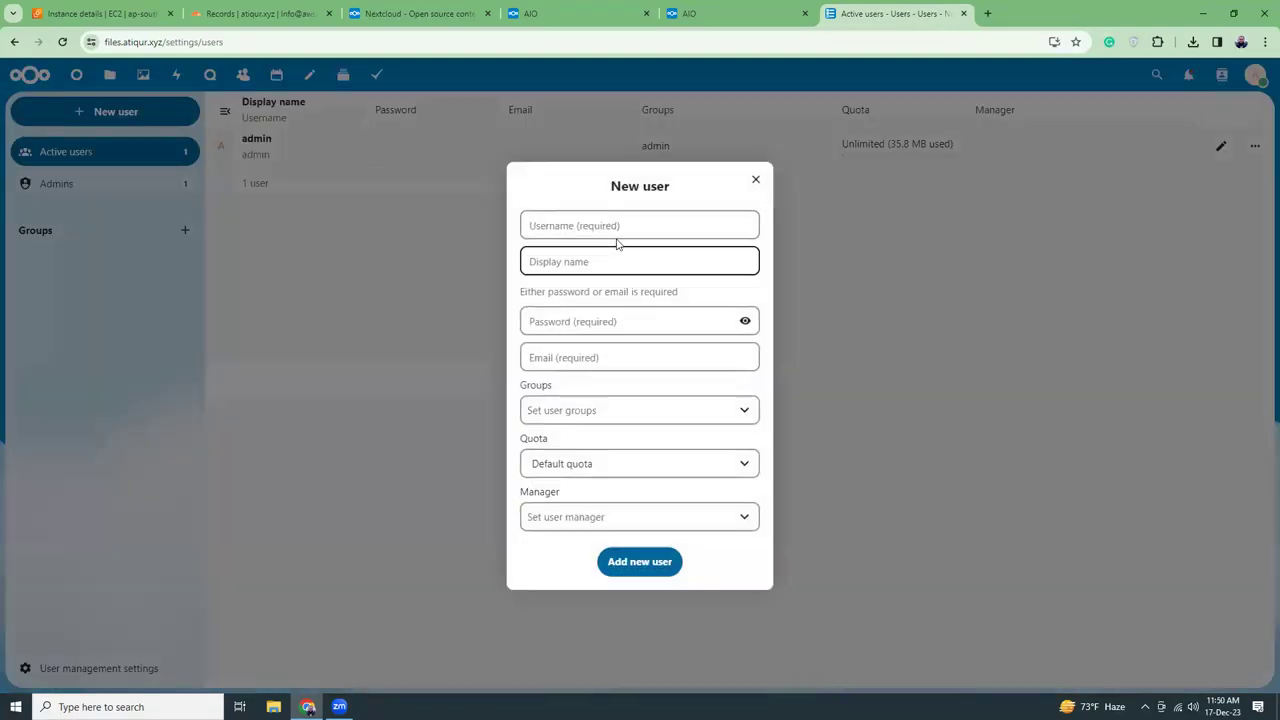
pyautogui.click(623, 229)
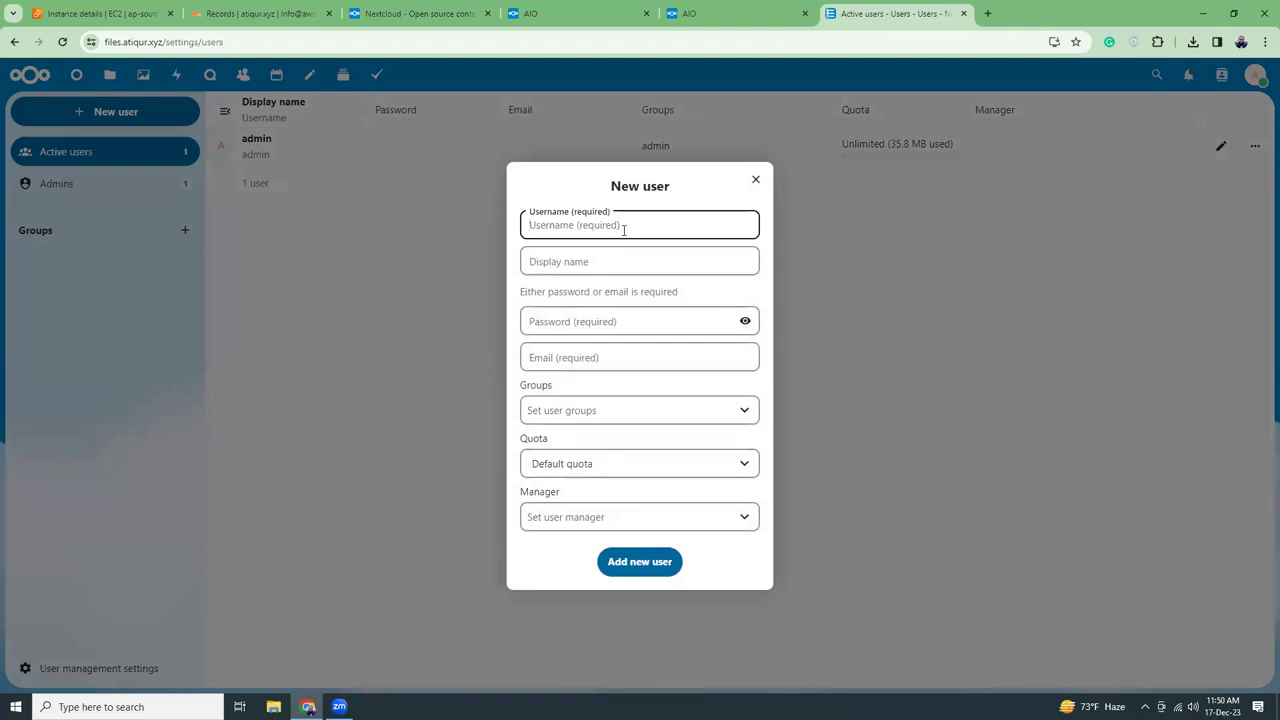
pyautogui.write('employee')
pyautogui.click(618, 263)
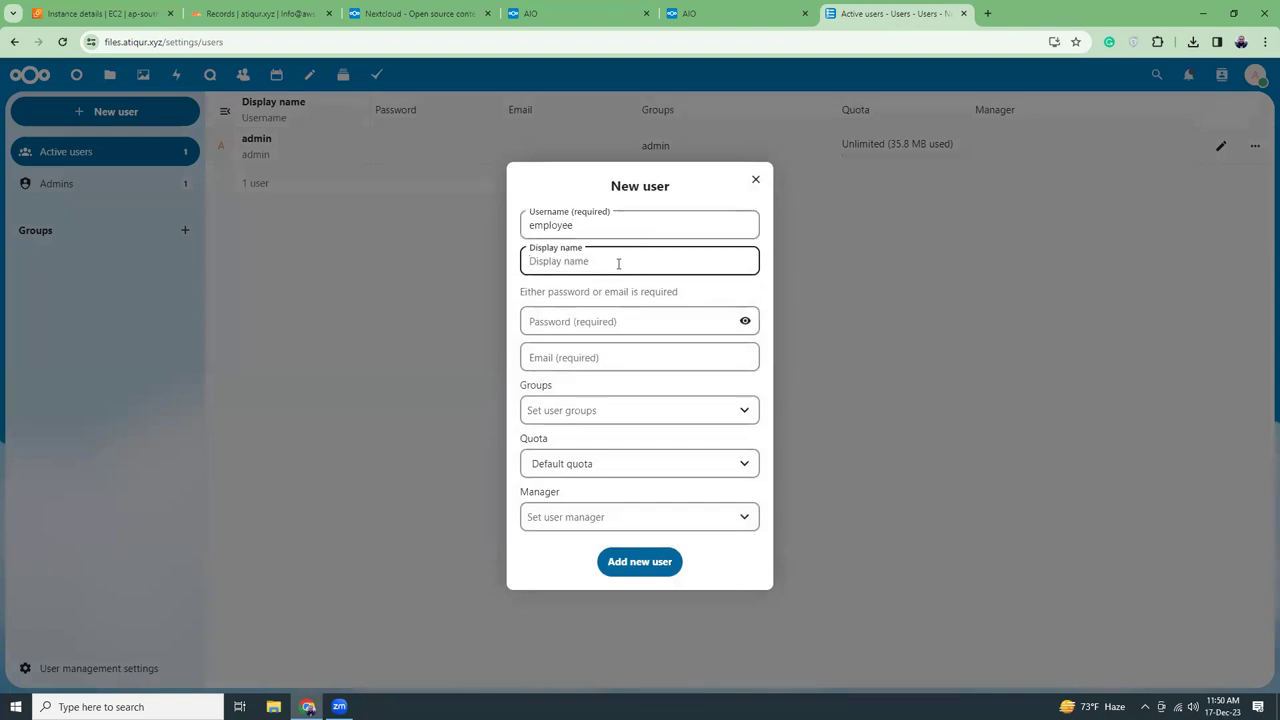
pyautogui.write('employee 1')
pyautogui.click(638, 358)
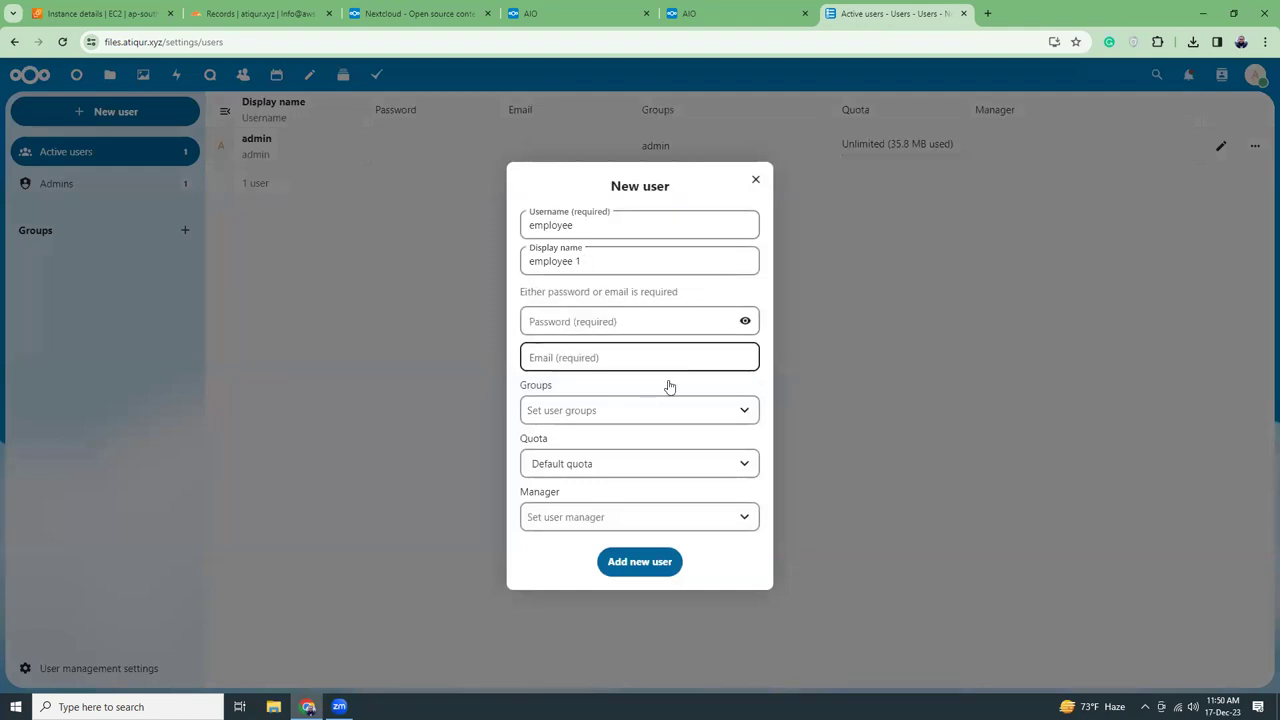
pyautogui.click(611, 322)
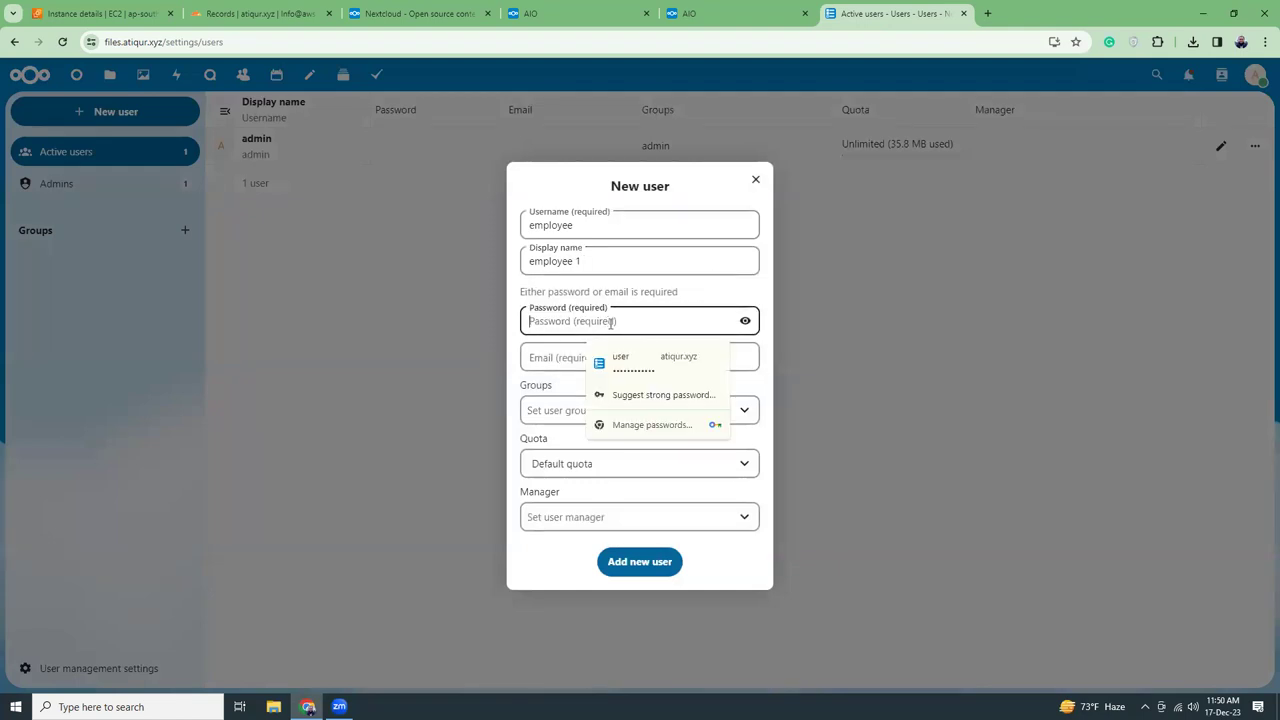
pyautogui.click(632, 367)
pyautogui.click(610, 364)
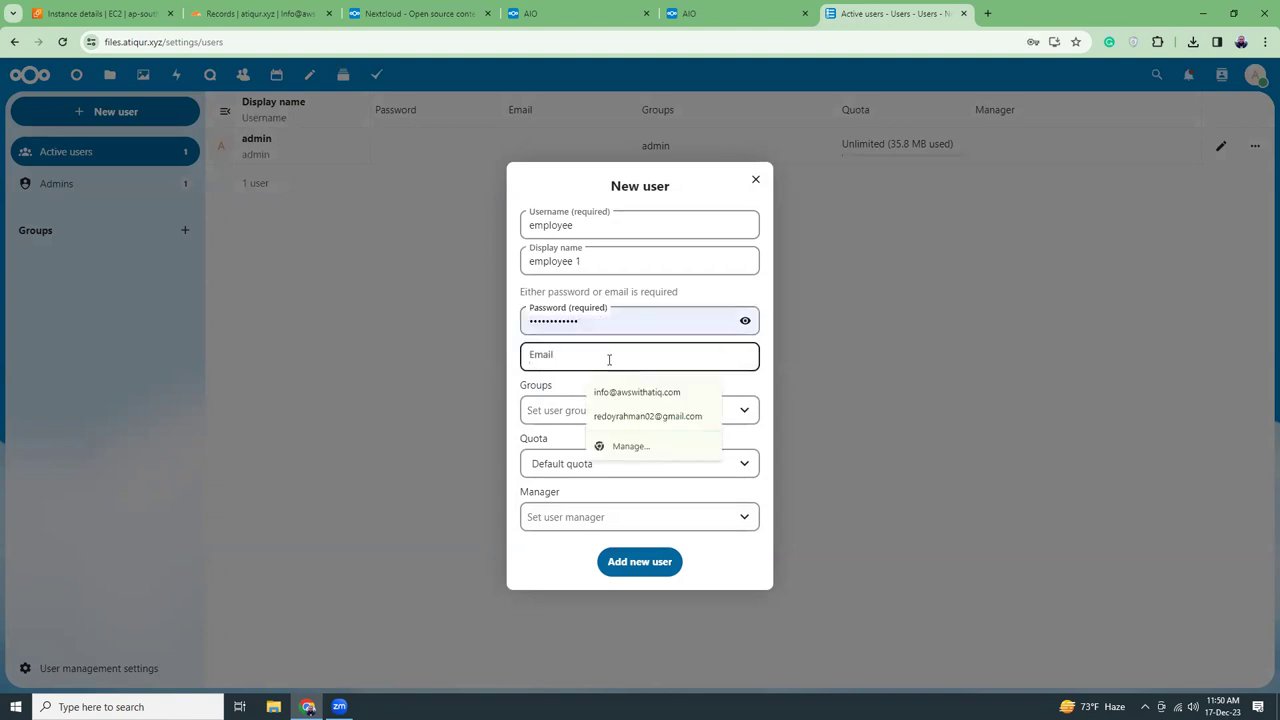
pyautogui.click(636, 392)
# Put the user in the admin group with a 5 GB quota and admin as manager, and create it
pyautogui.click(594, 411)
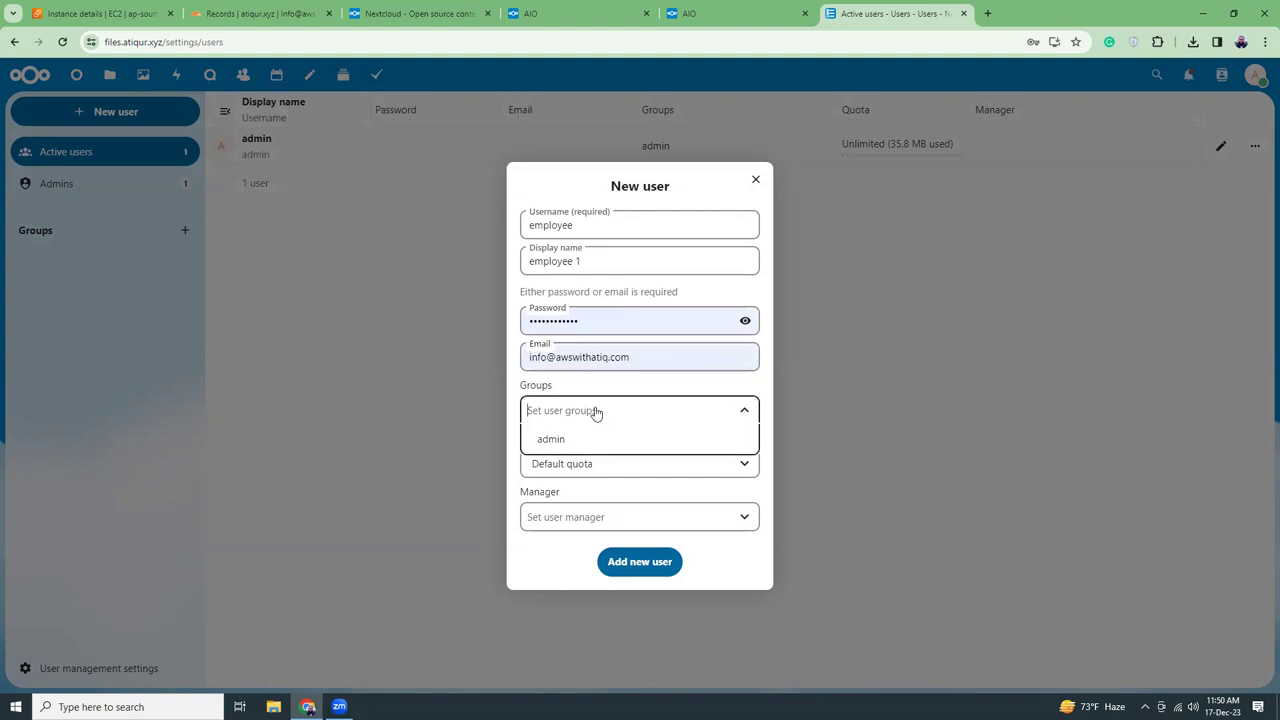
pyautogui.click(578, 440)
pyautogui.click(591, 465)
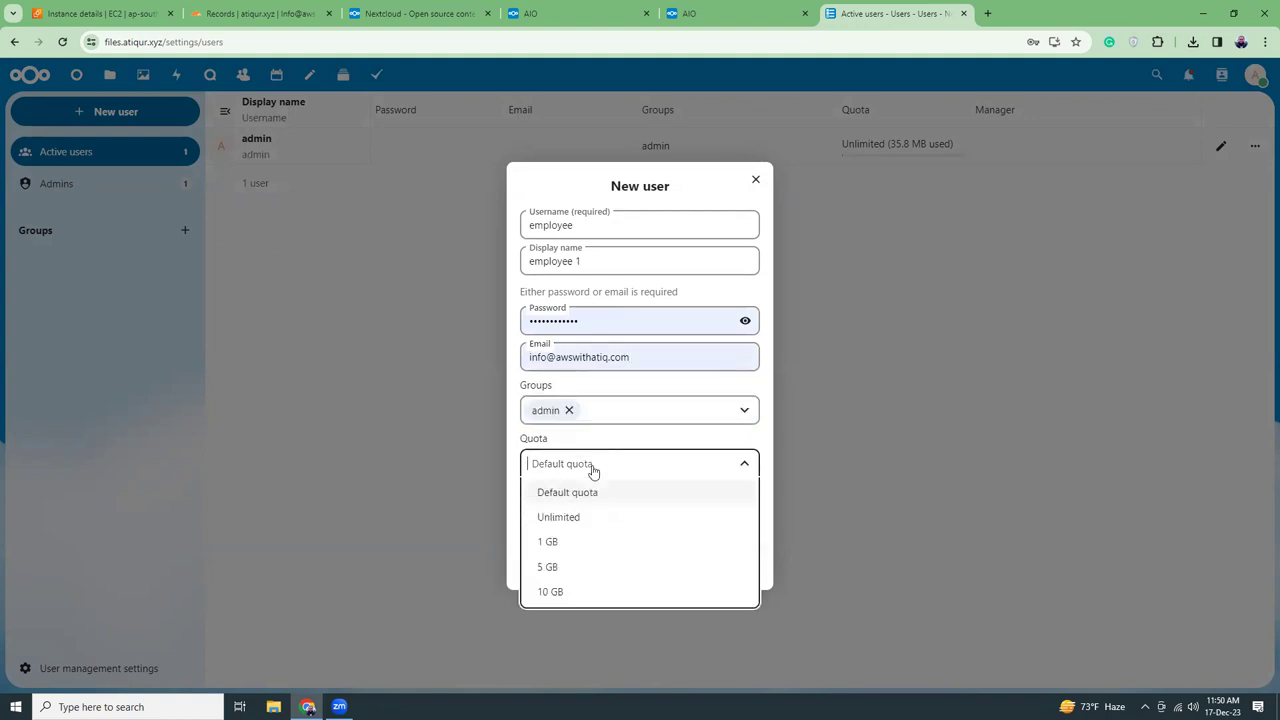
pyautogui.click(587, 568)
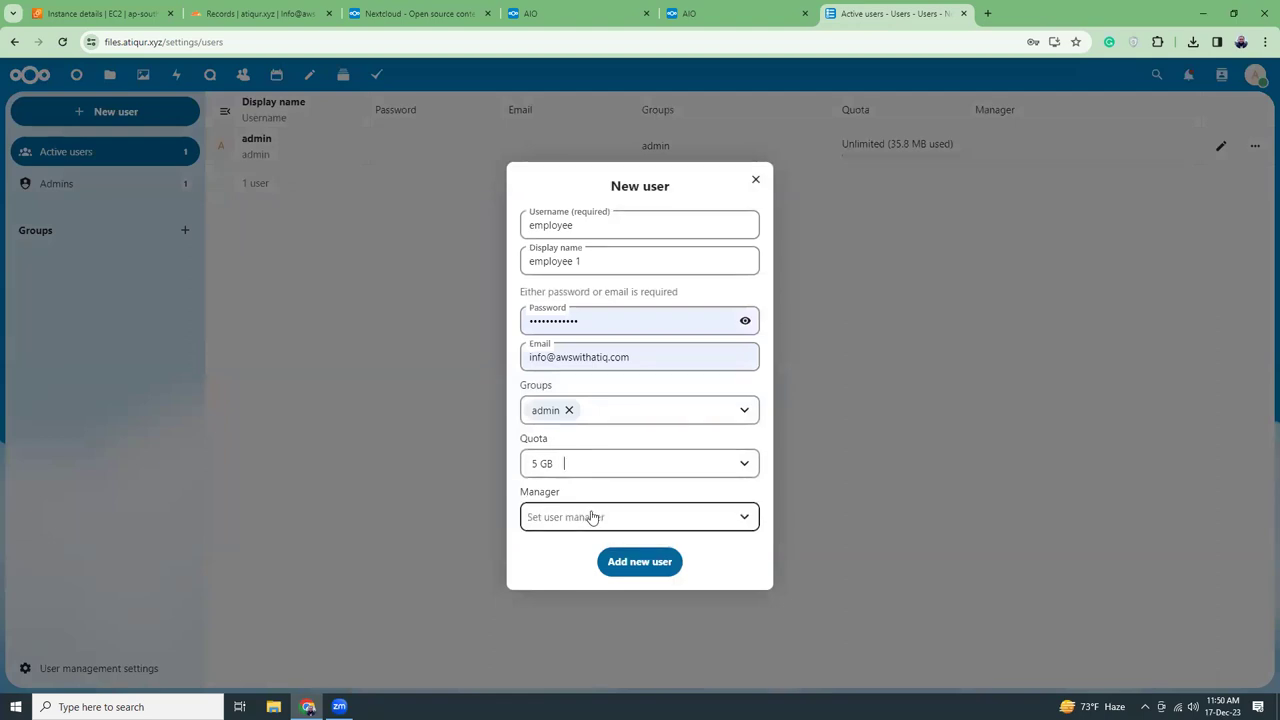
pyautogui.click(591, 517)
pyautogui.click(572, 552)
pyautogui.click(608, 566)
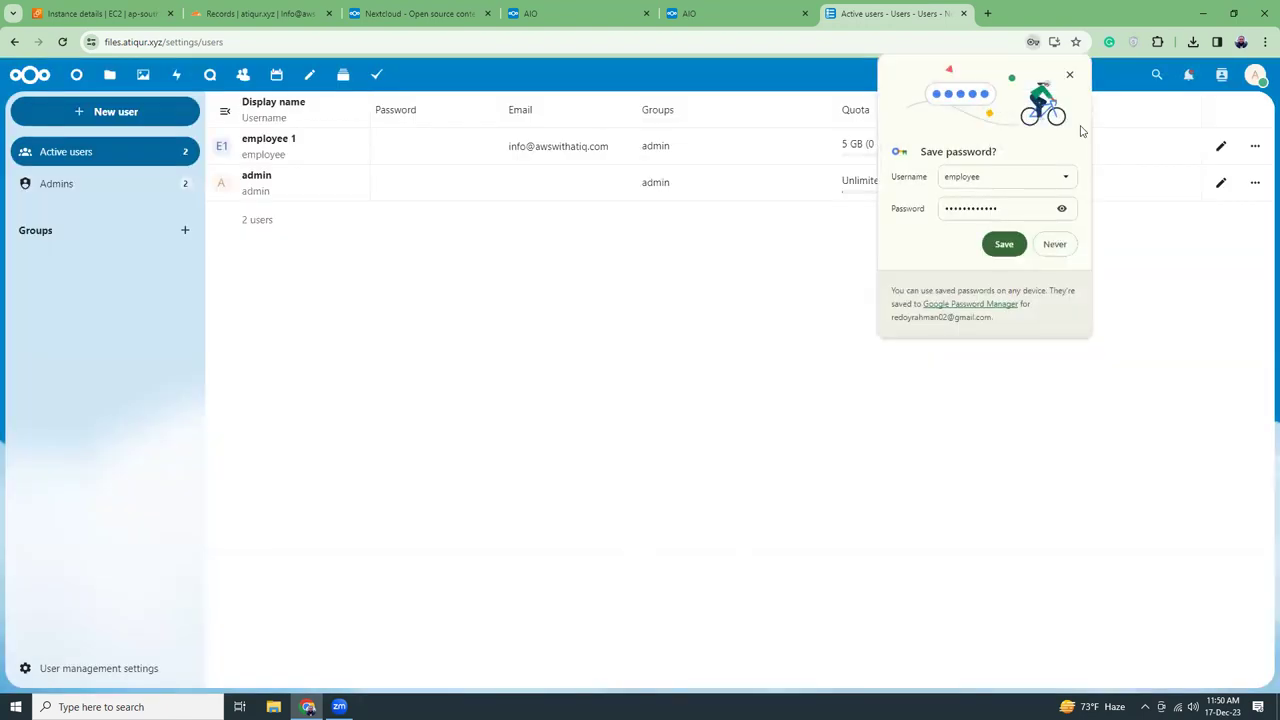
# Answer Chrome's save-password prompt and switch to the Talk app
pyautogui.click(1004, 244)
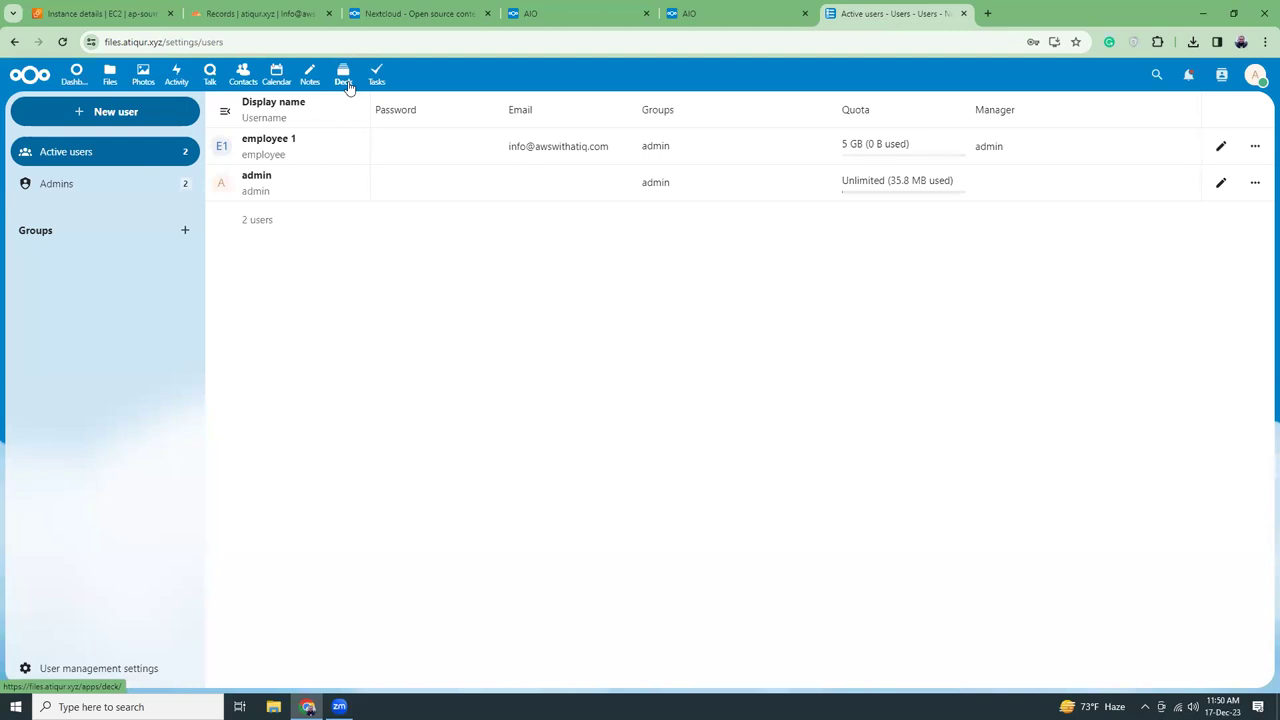
pyautogui.click(211, 85)
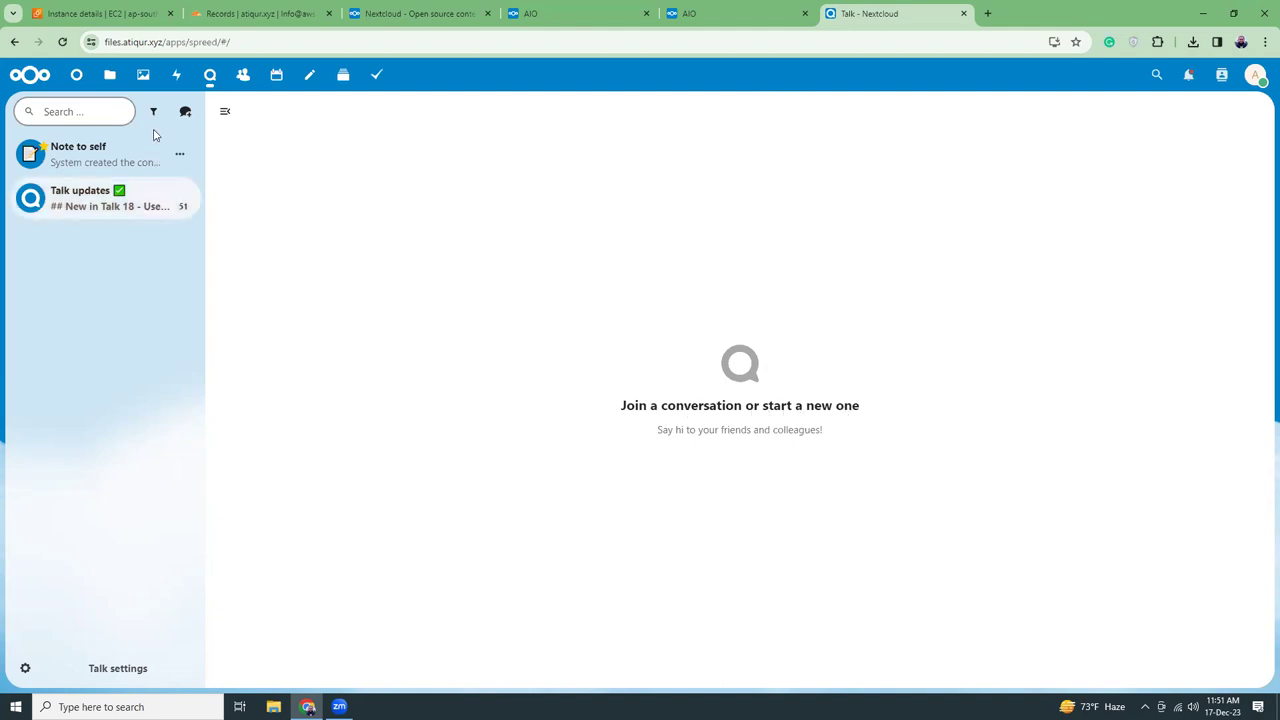
pyautogui.click(186, 114)
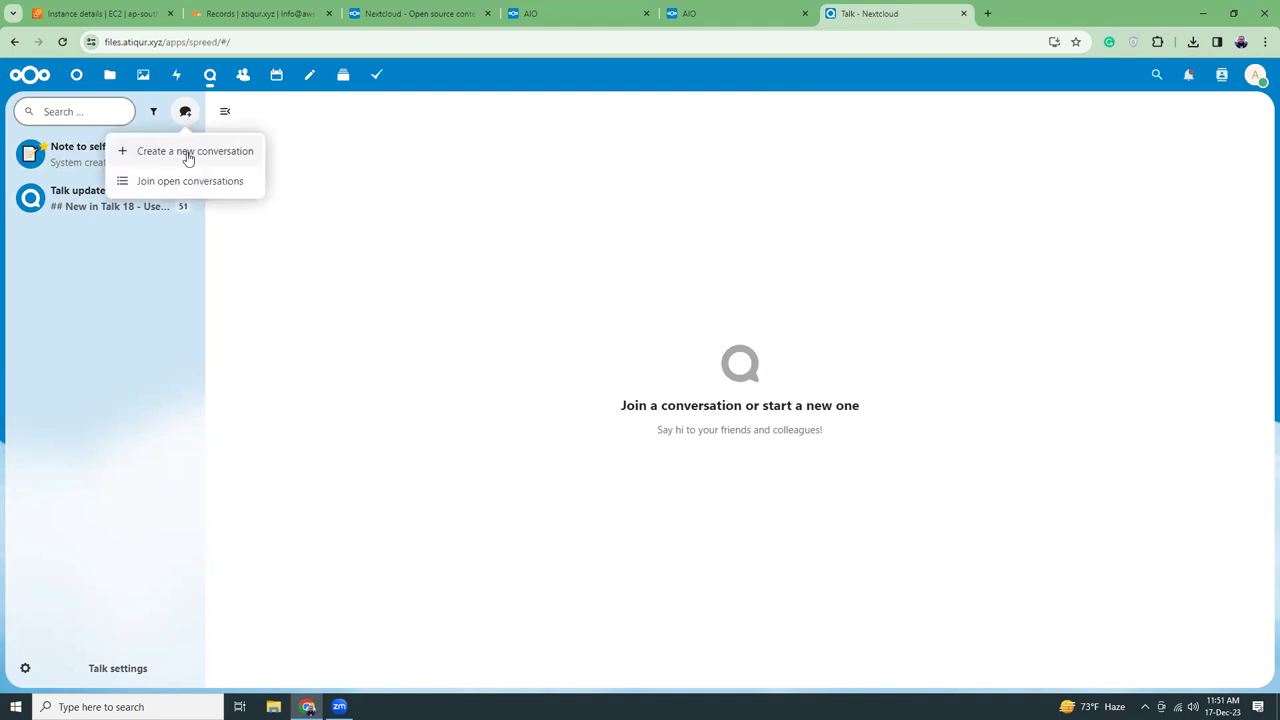
pyautogui.click(188, 155)
pyautogui.click(500, 152)
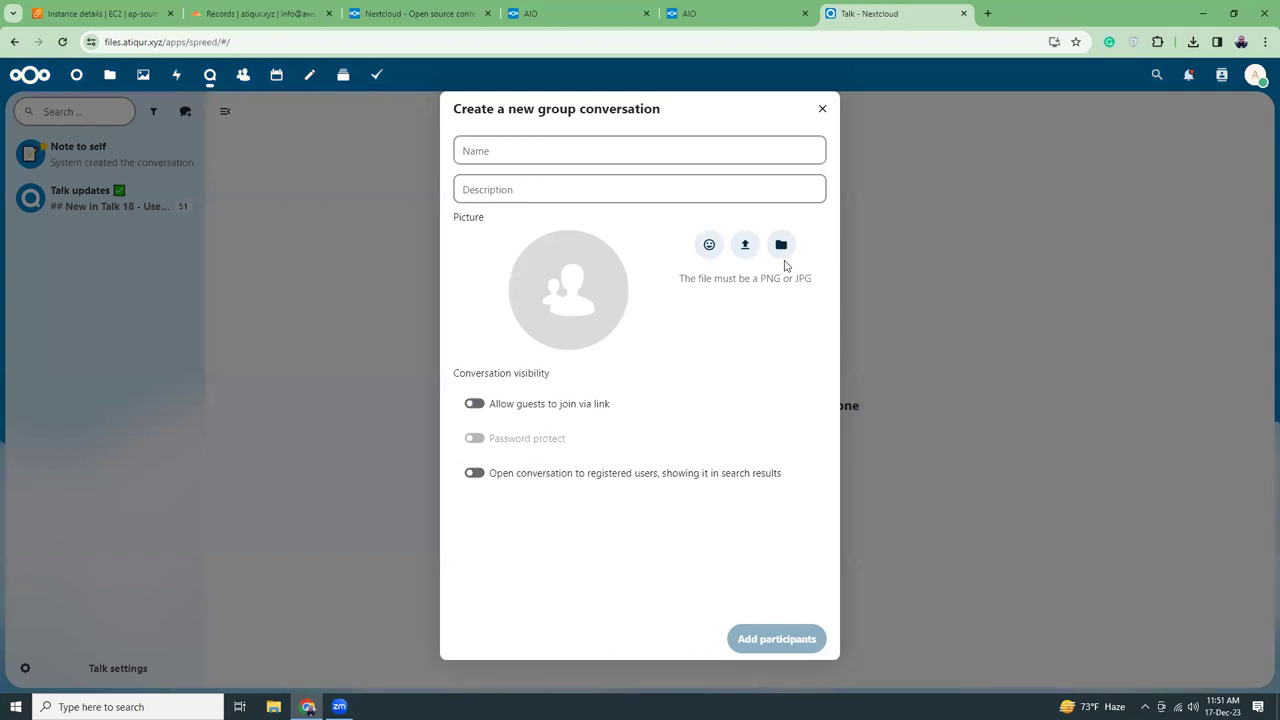
pyautogui.click(823, 109)
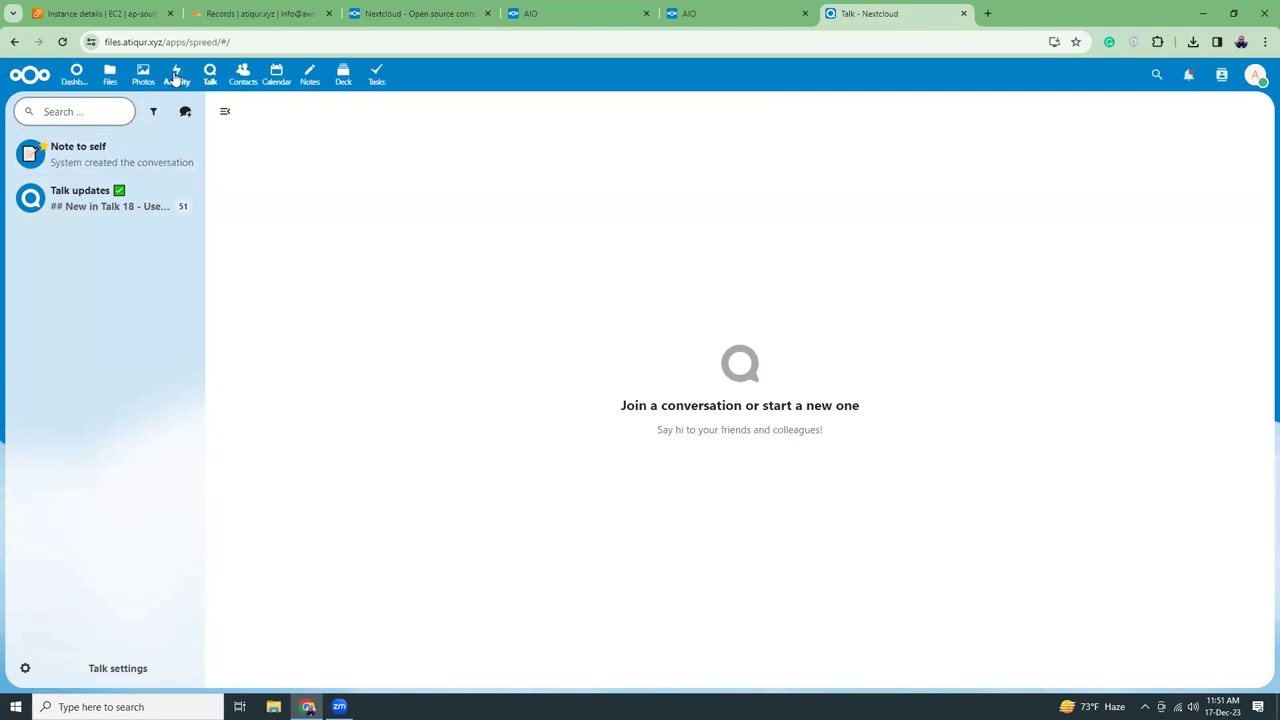
# Open Nextcloud Manual.pdf from Files, view its options, then close the viewer
pyautogui.click(110, 86)
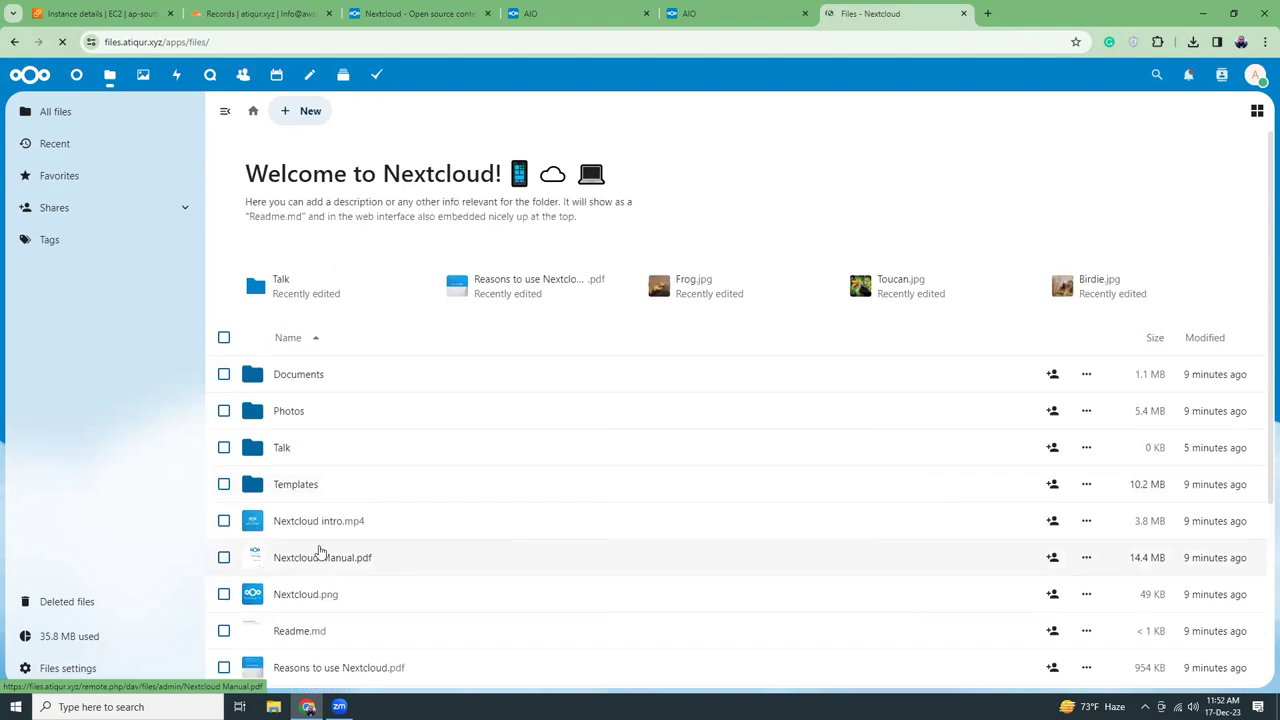
pyautogui.click(306, 558)
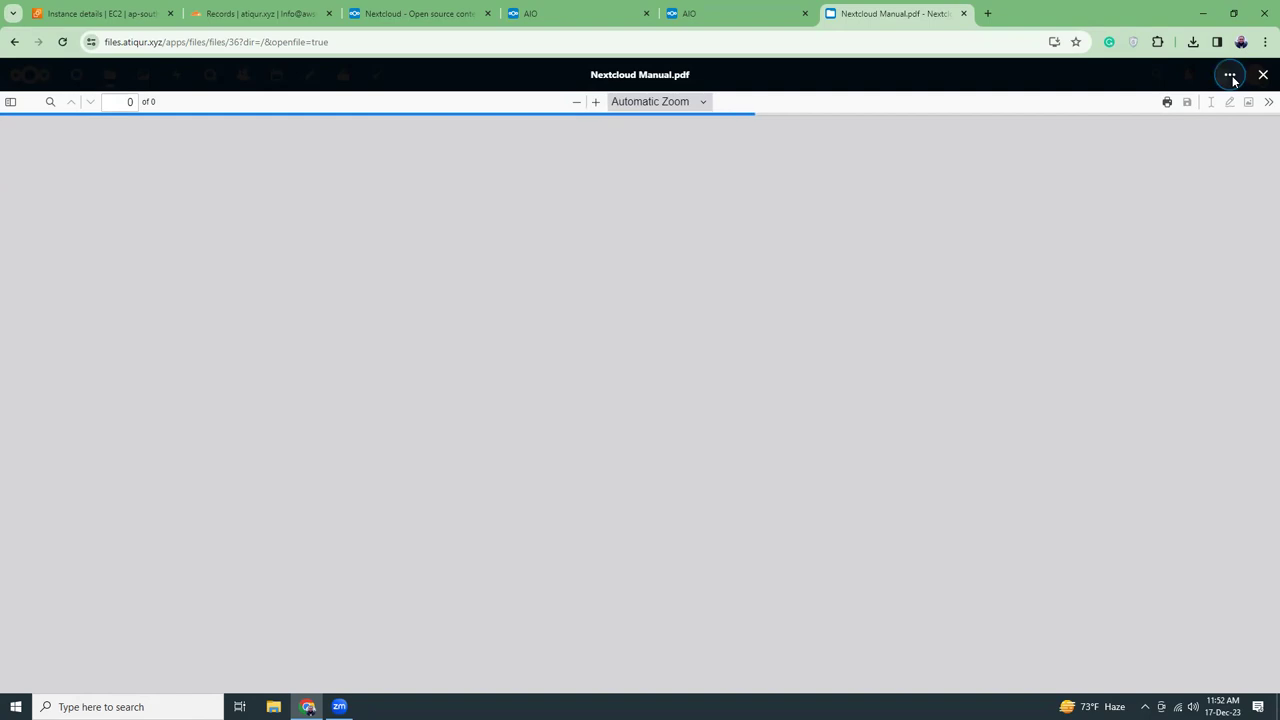
pyautogui.click(1231, 76)
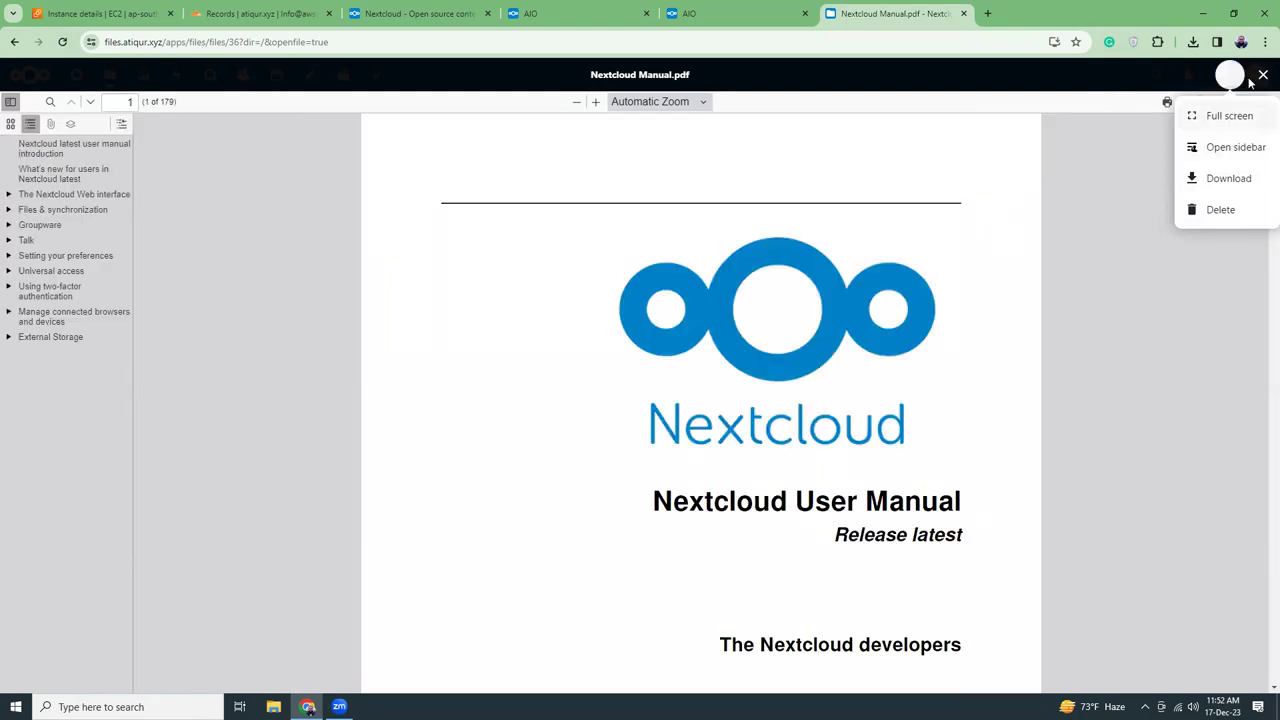
pyautogui.press('Escape')
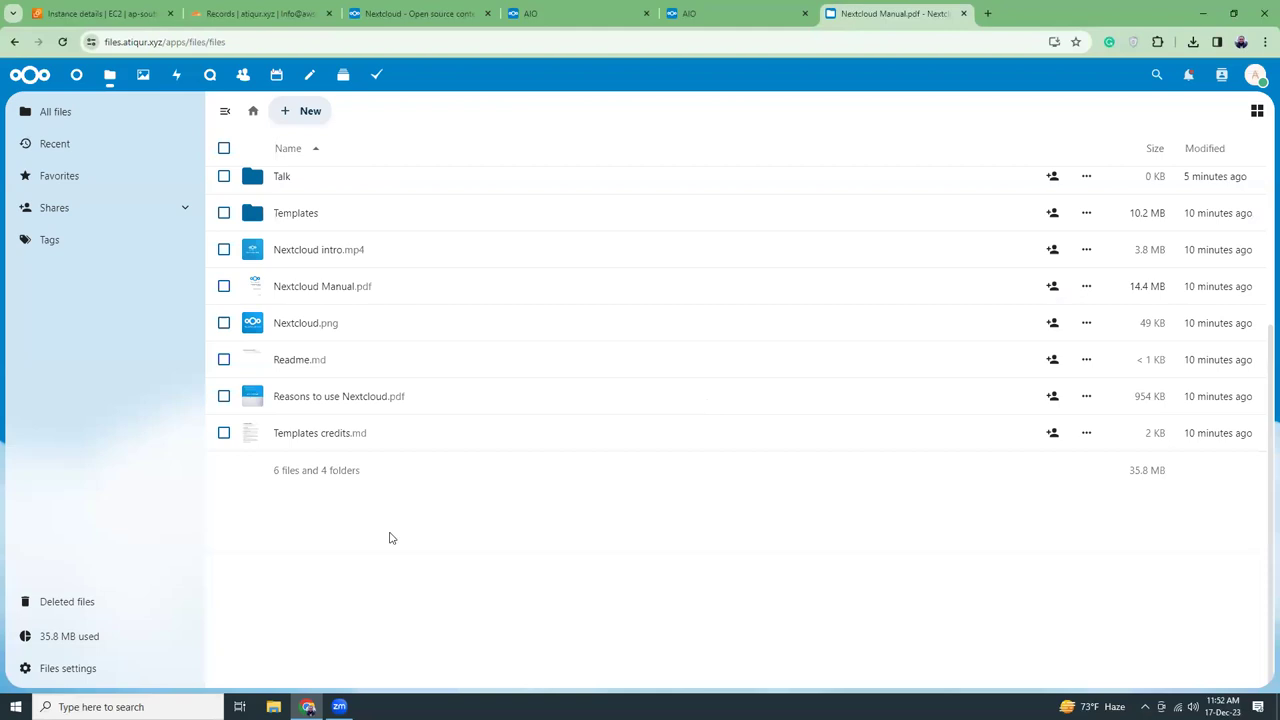
# Open sharing for Templates credits.md and copy its internal link
pyautogui.click(223, 434)
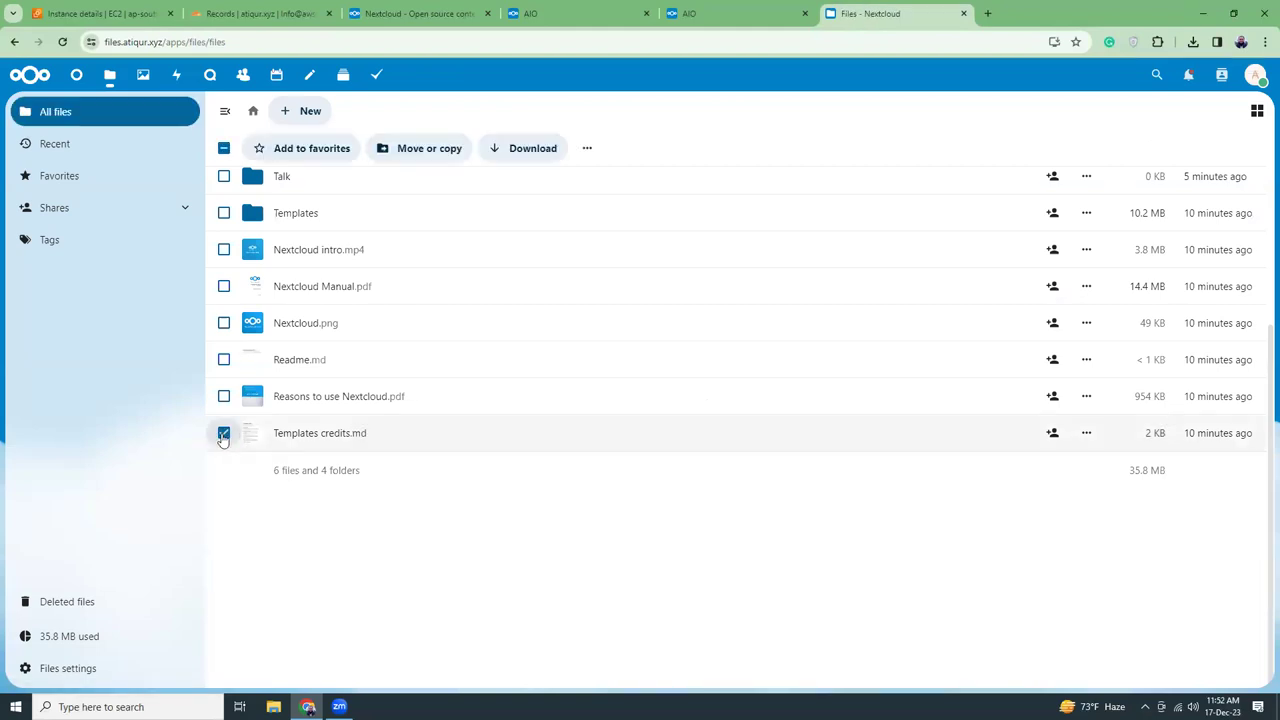
pyautogui.click(1053, 433)
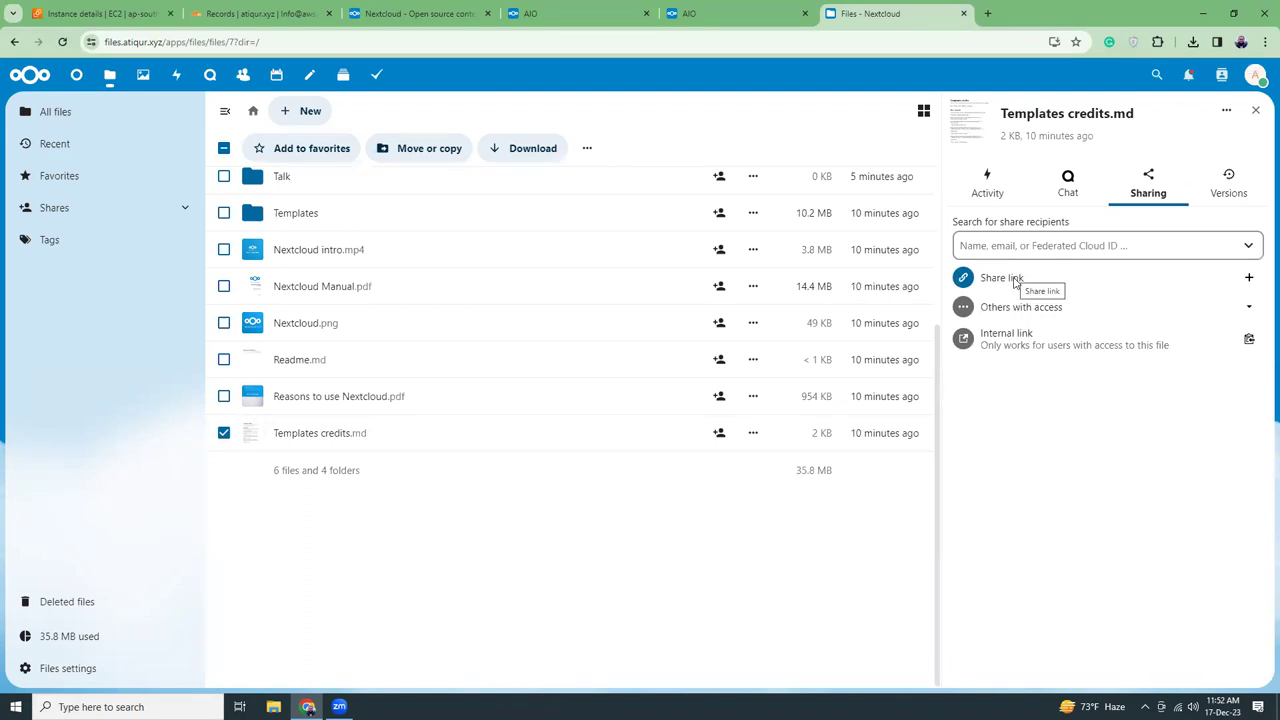
pyautogui.click(1248, 310)
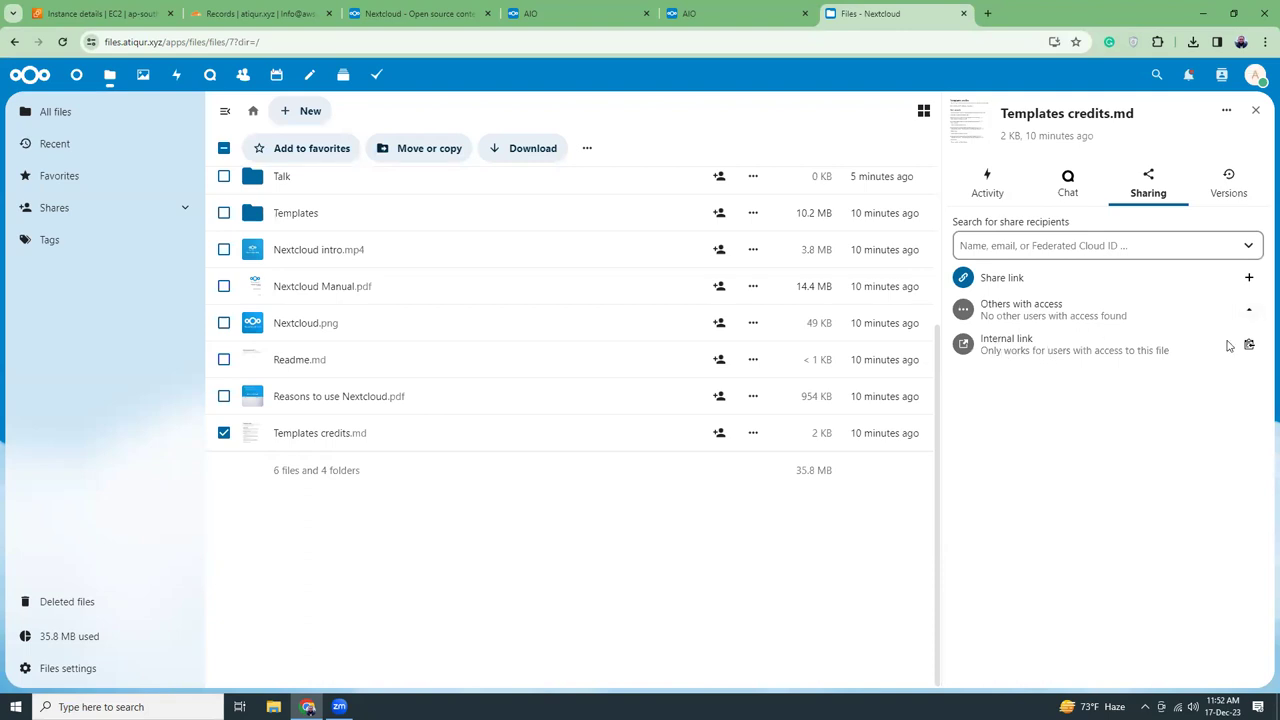
pyautogui.click(1249, 346)
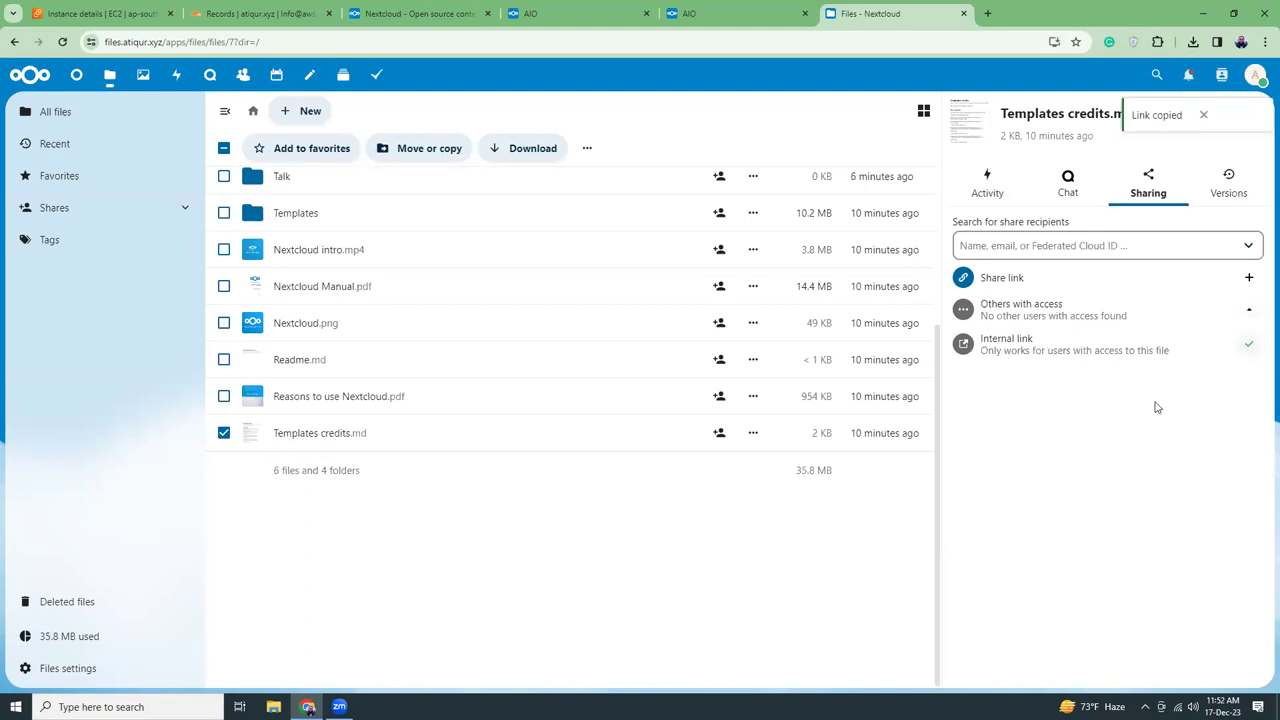
# Create a public share link with Can edit permission and copy it
pyautogui.click(1248, 281)
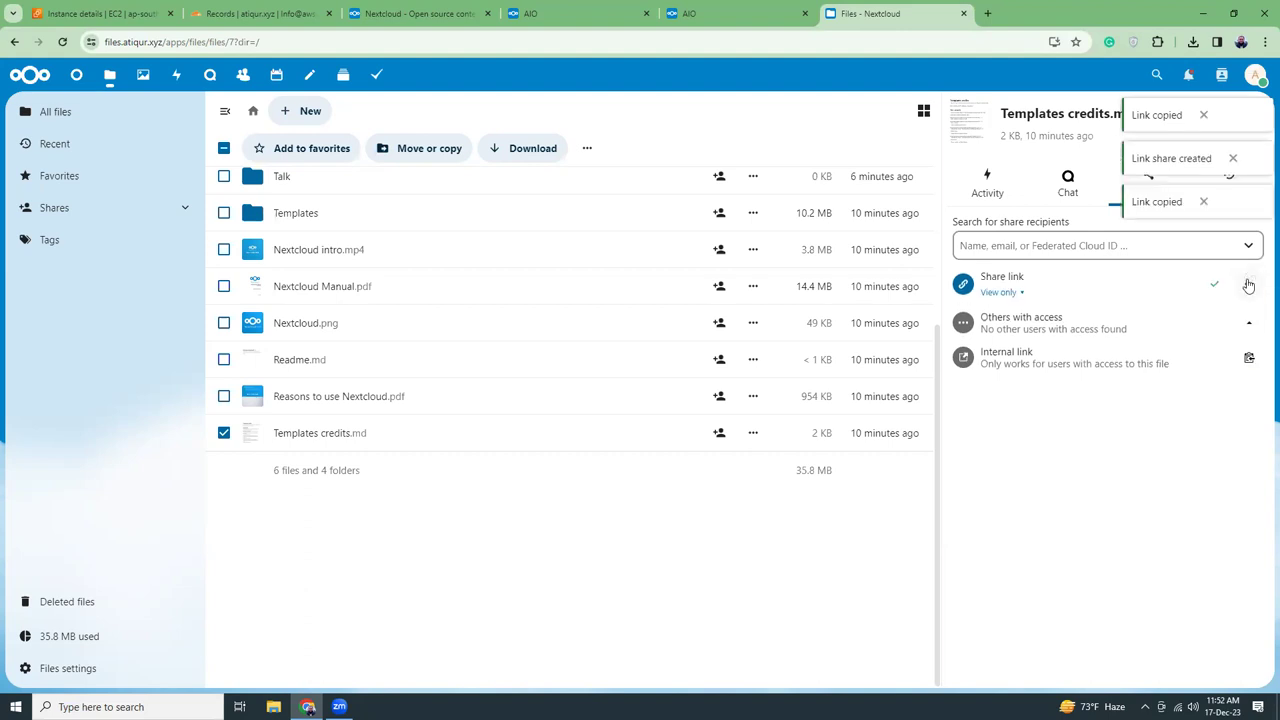
pyautogui.click(1012, 292)
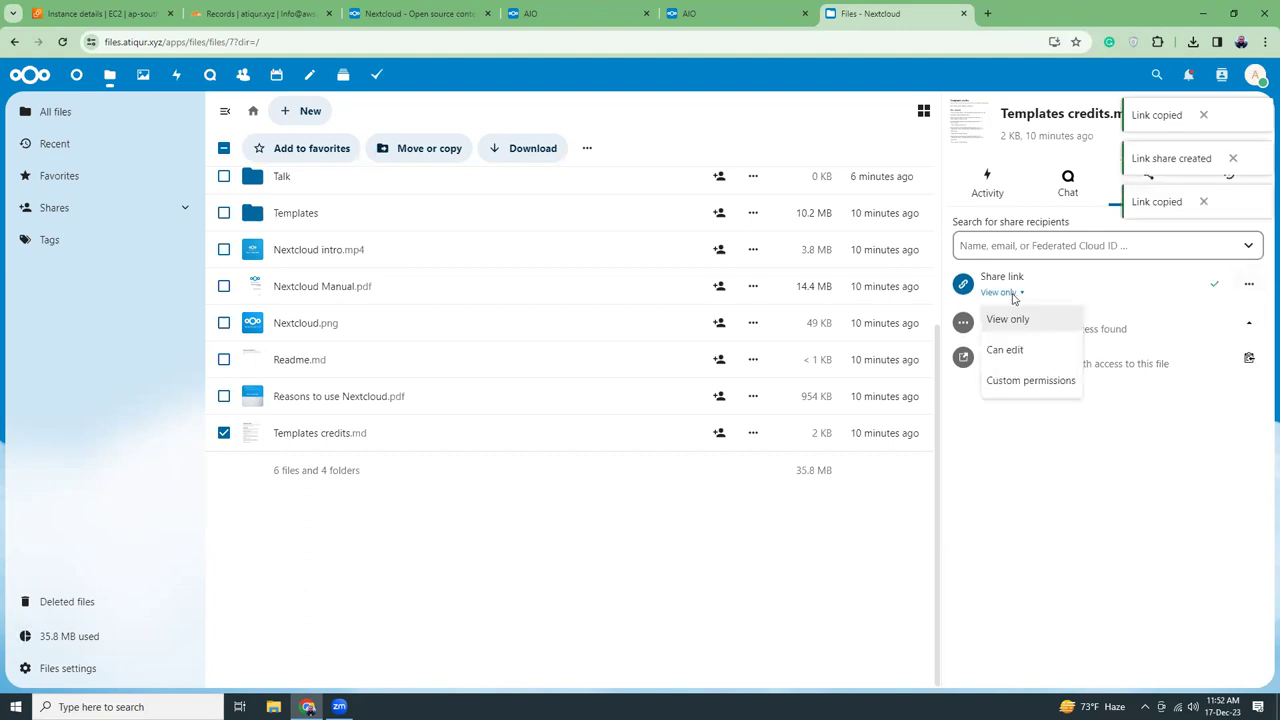
pyautogui.click(1020, 352)
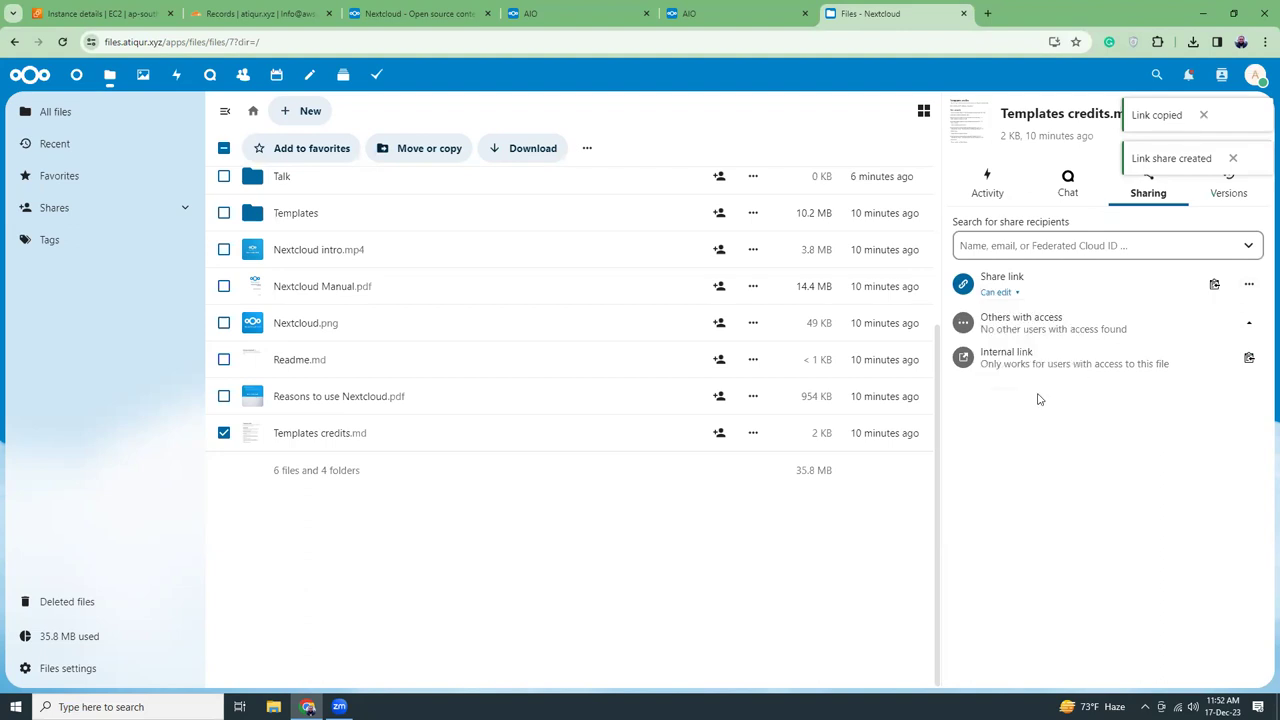
pyautogui.click(1214, 288)
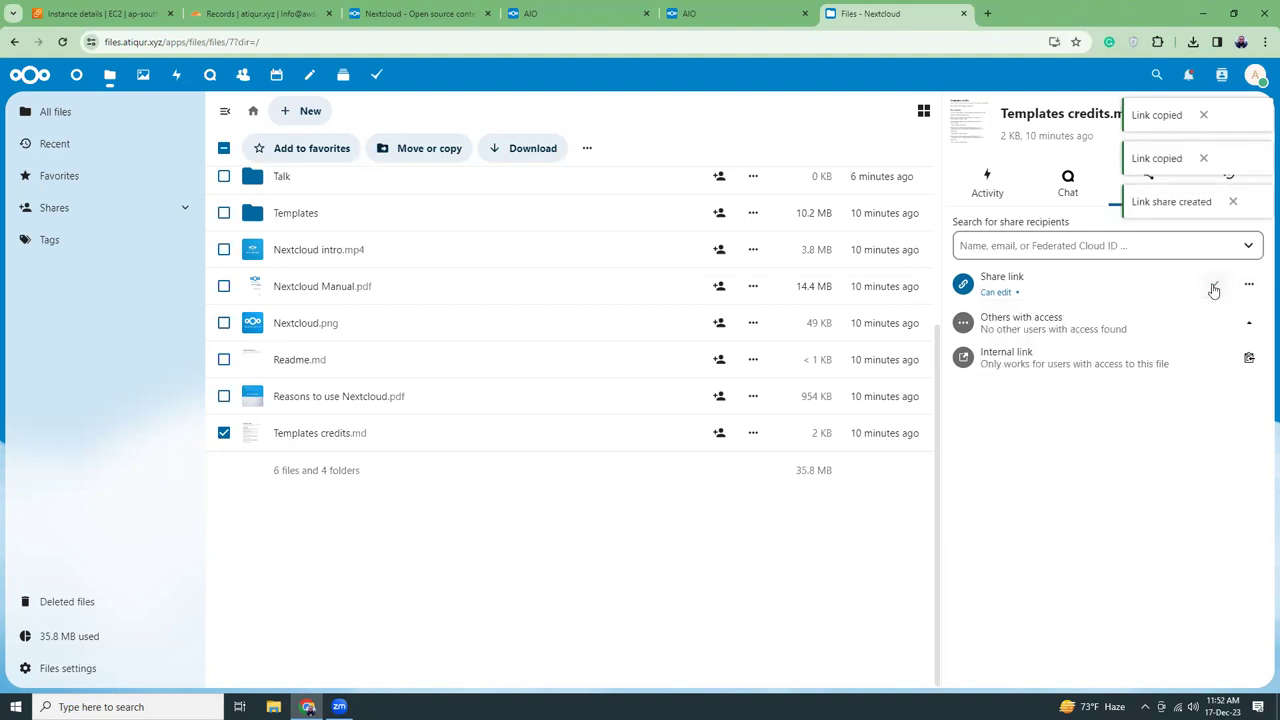
pyautogui.click(1077, 250)
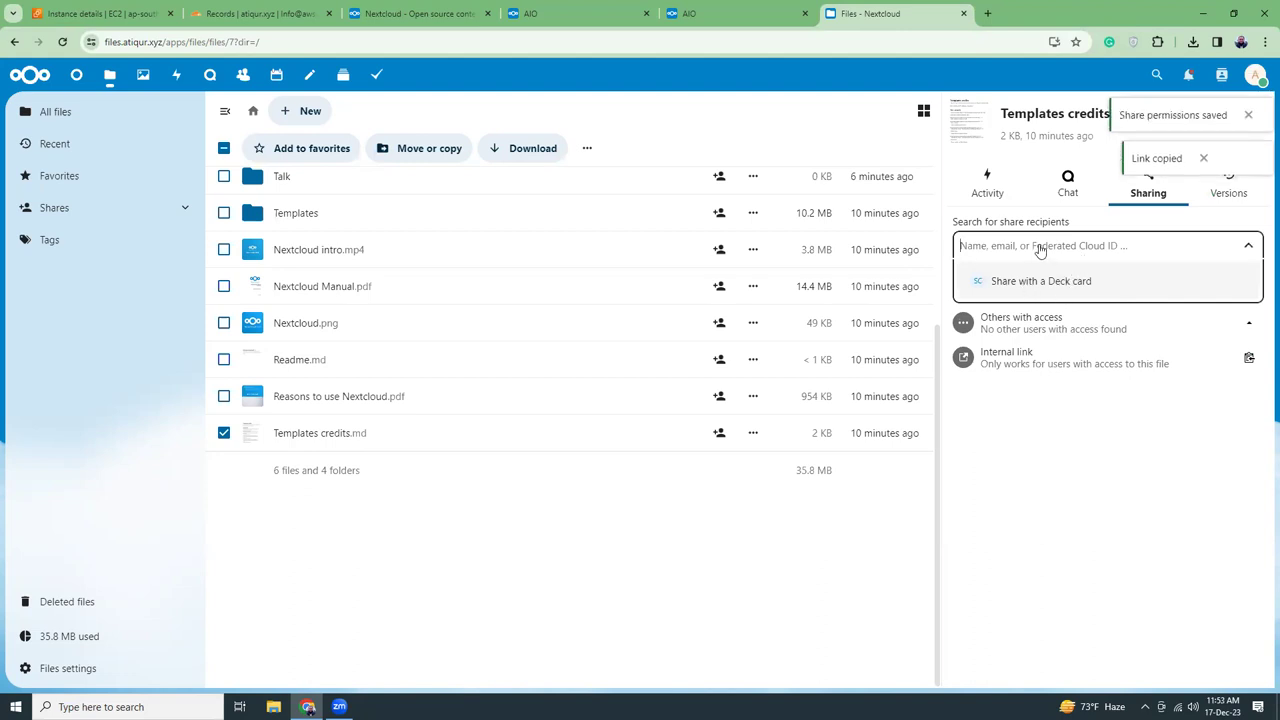
# Share Templates credits.md with employee 1 and set that share to View only
pyautogui.write('e')
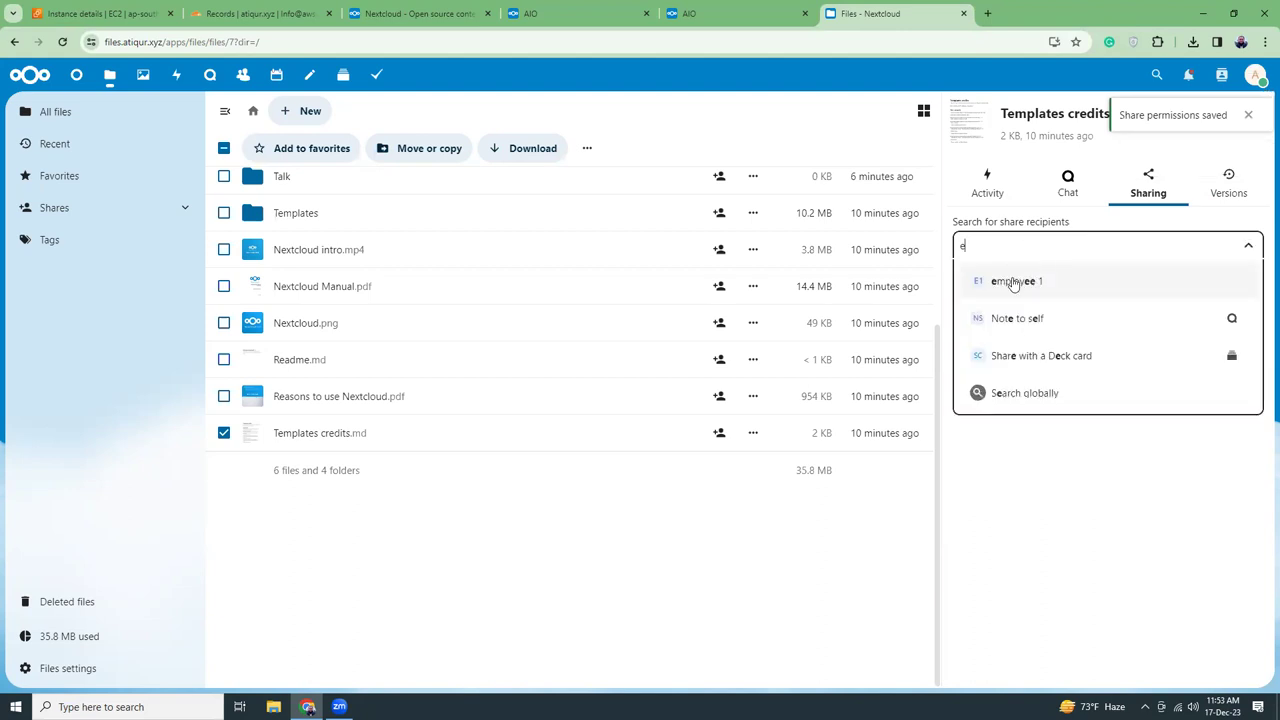
pyautogui.click(1015, 283)
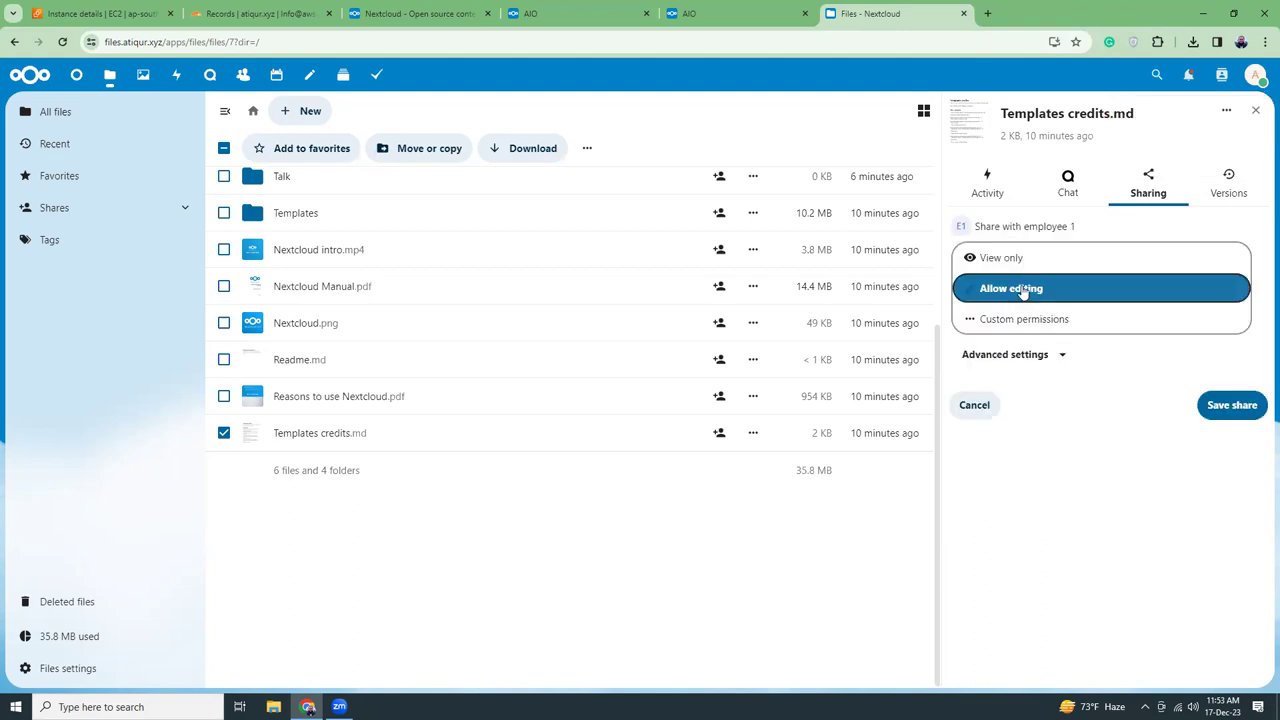
pyautogui.click(1233, 405)
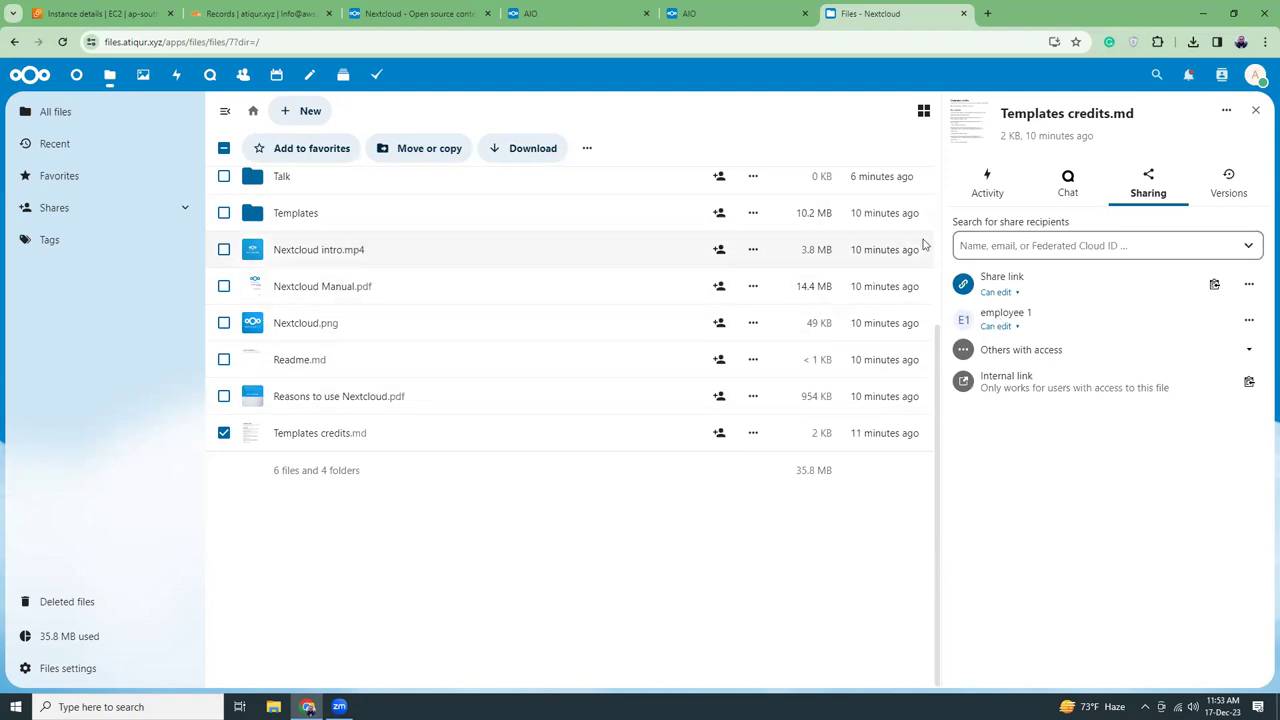
pyautogui.click(1016, 327)
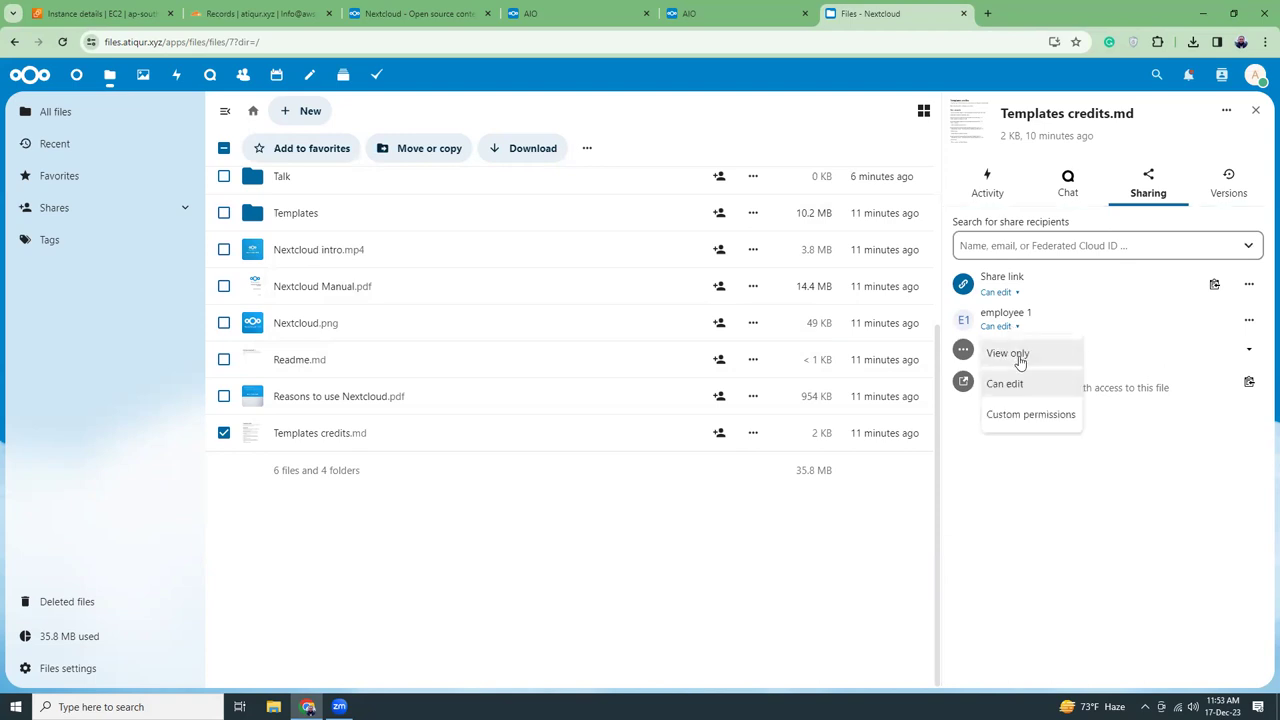
pyautogui.click(1018, 360)
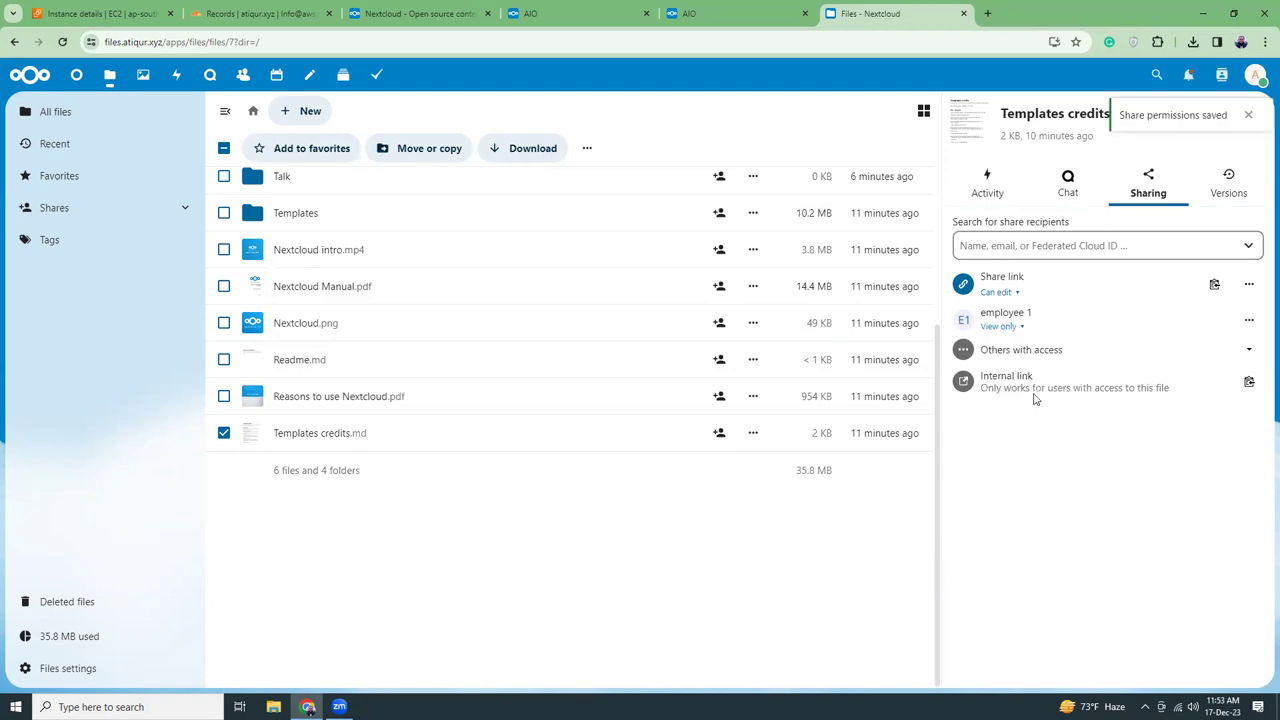
pyautogui.click(1004, 330)
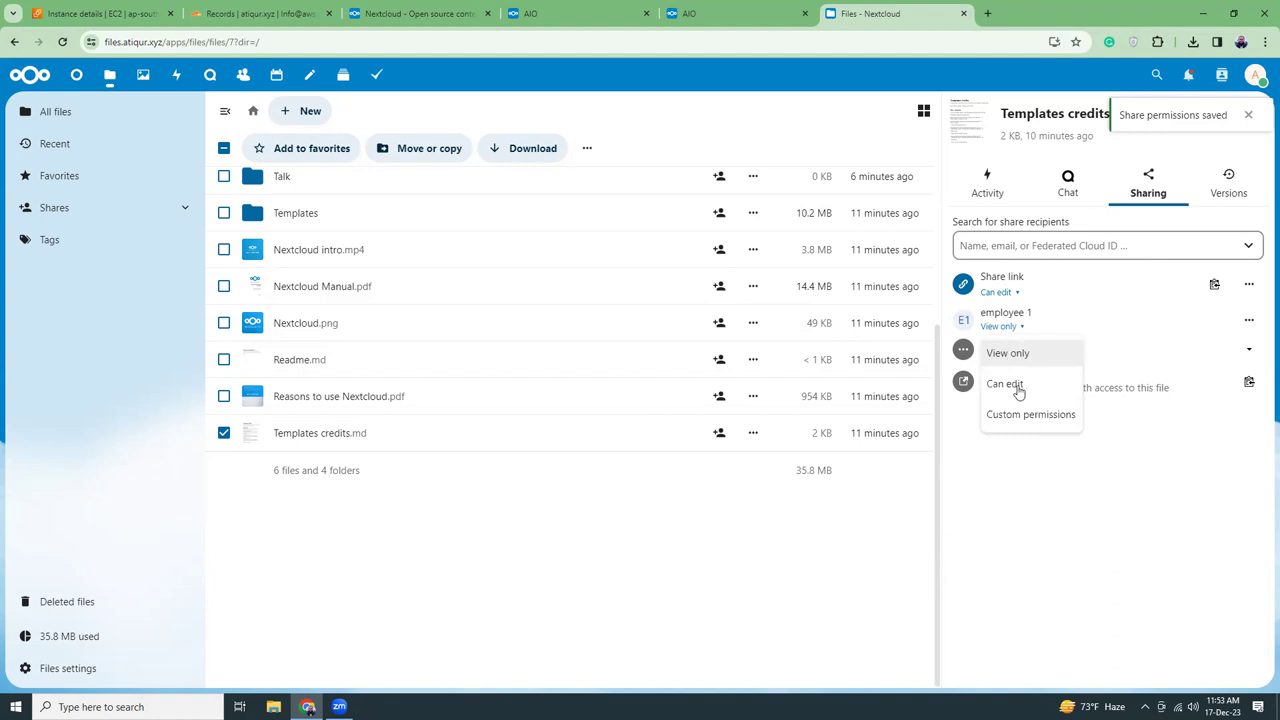
# Give employee 1's share custom permissions without download, expiring 31 December 2023, and close the sidebar
pyautogui.click(1022, 416)
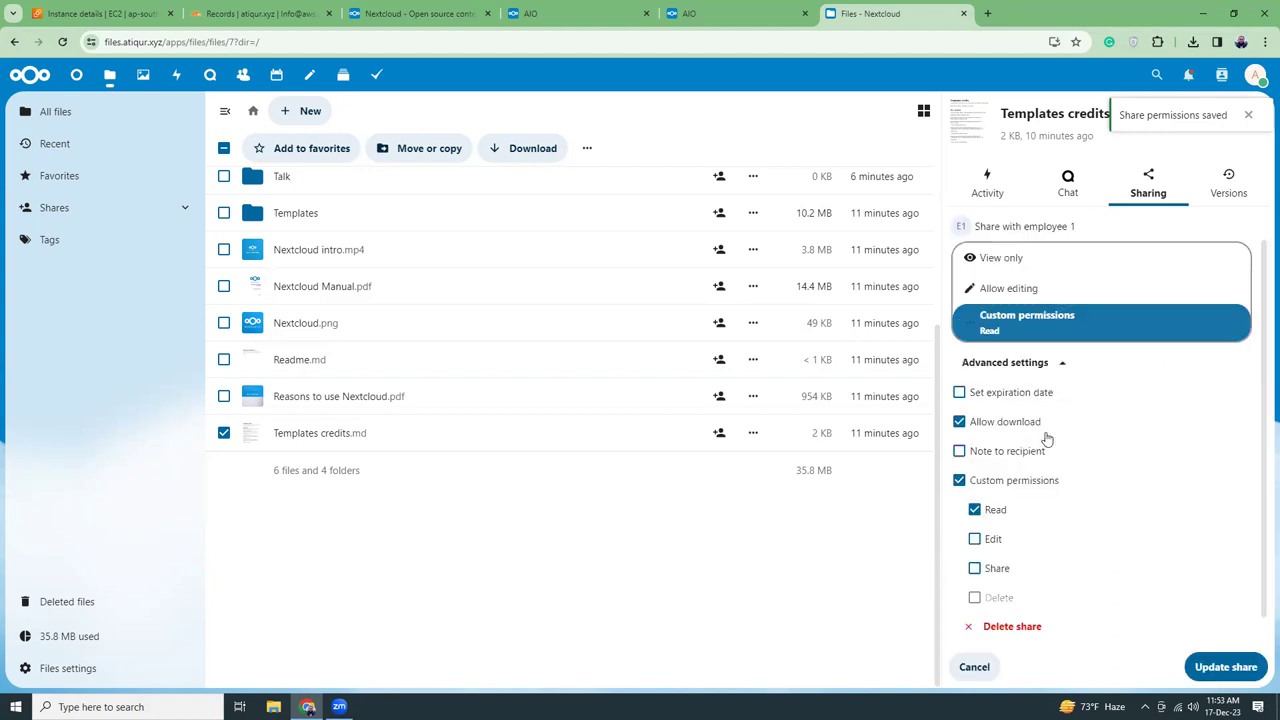
pyautogui.click(960, 407)
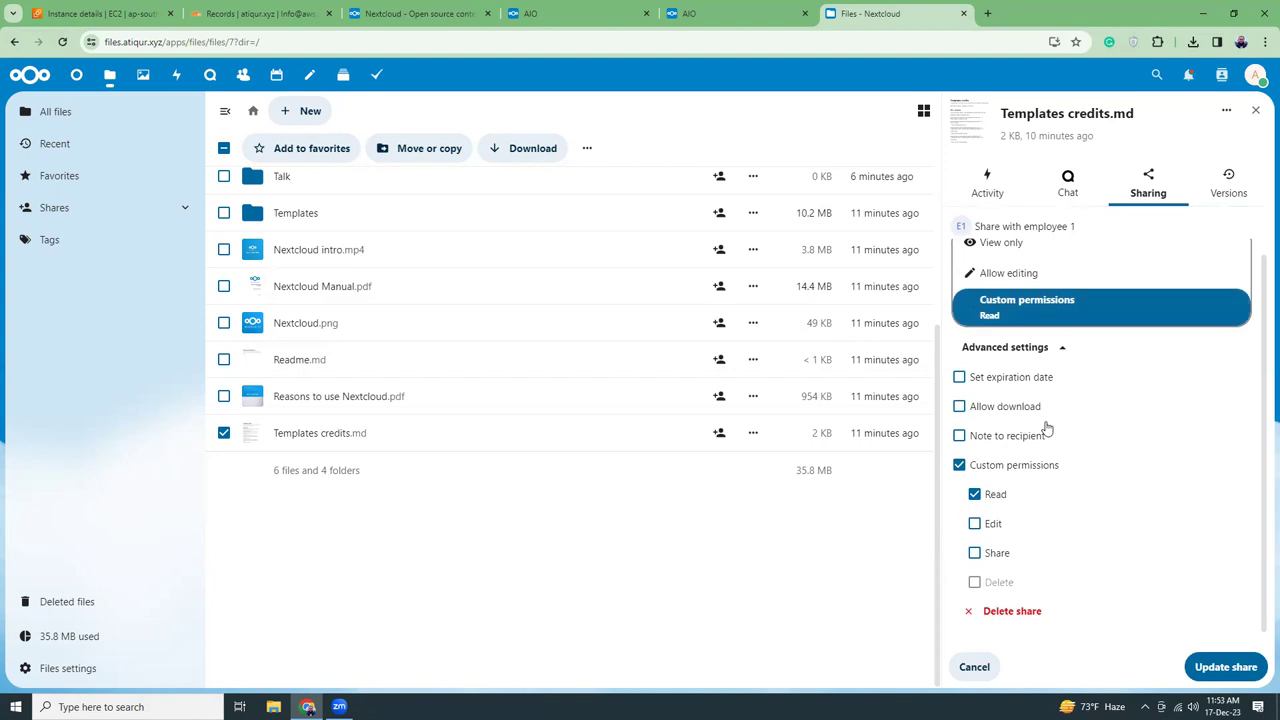
pyautogui.click(960, 380)
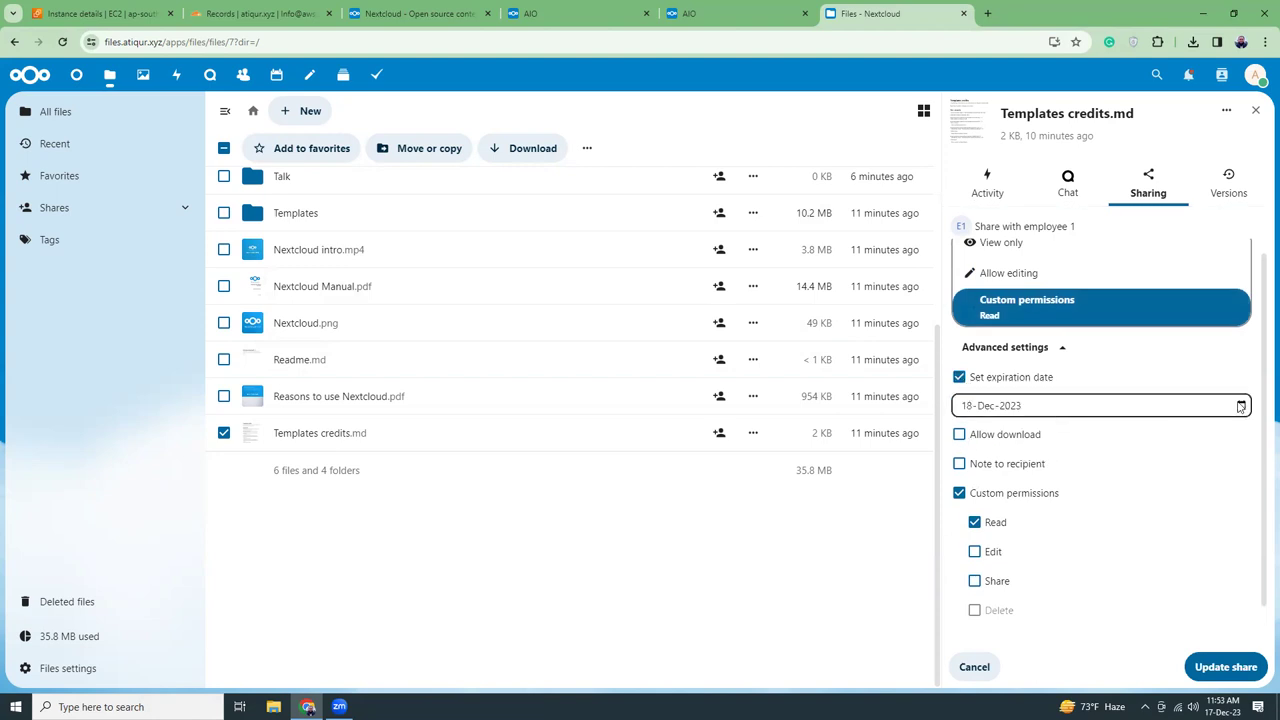
pyautogui.click(1085, 406)
pyautogui.click(1241, 405)
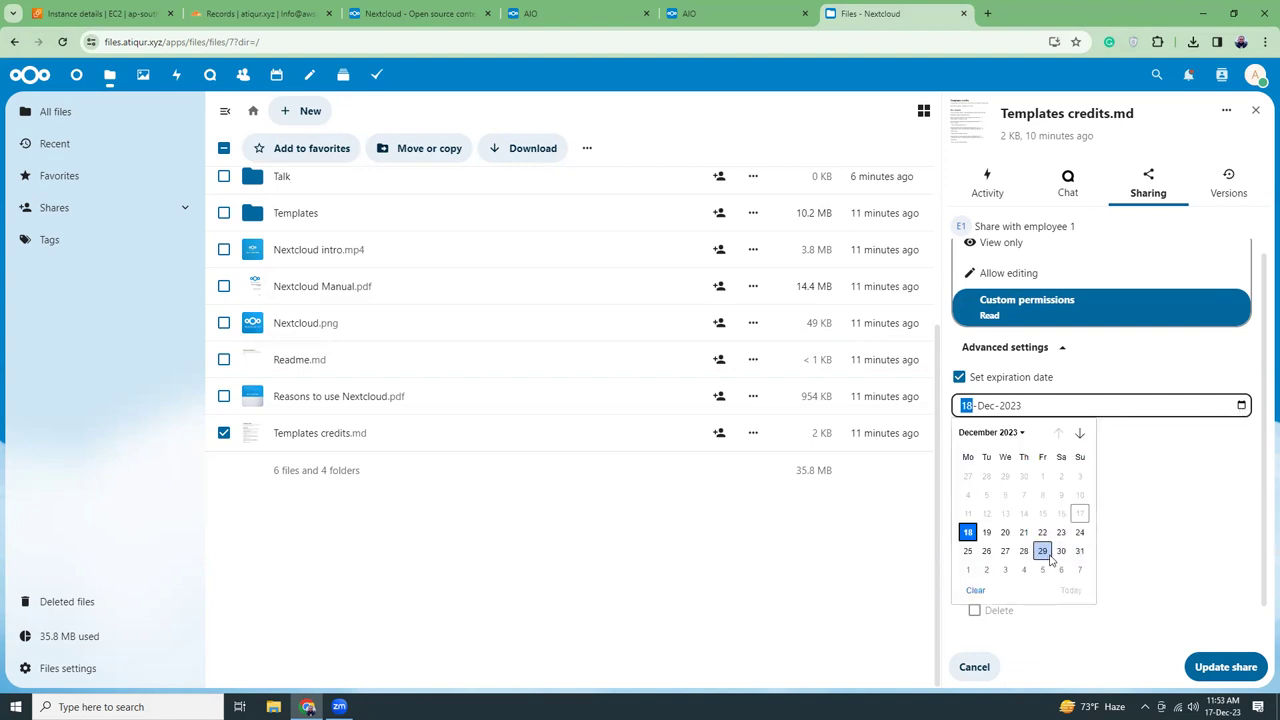
pyautogui.click(1080, 551)
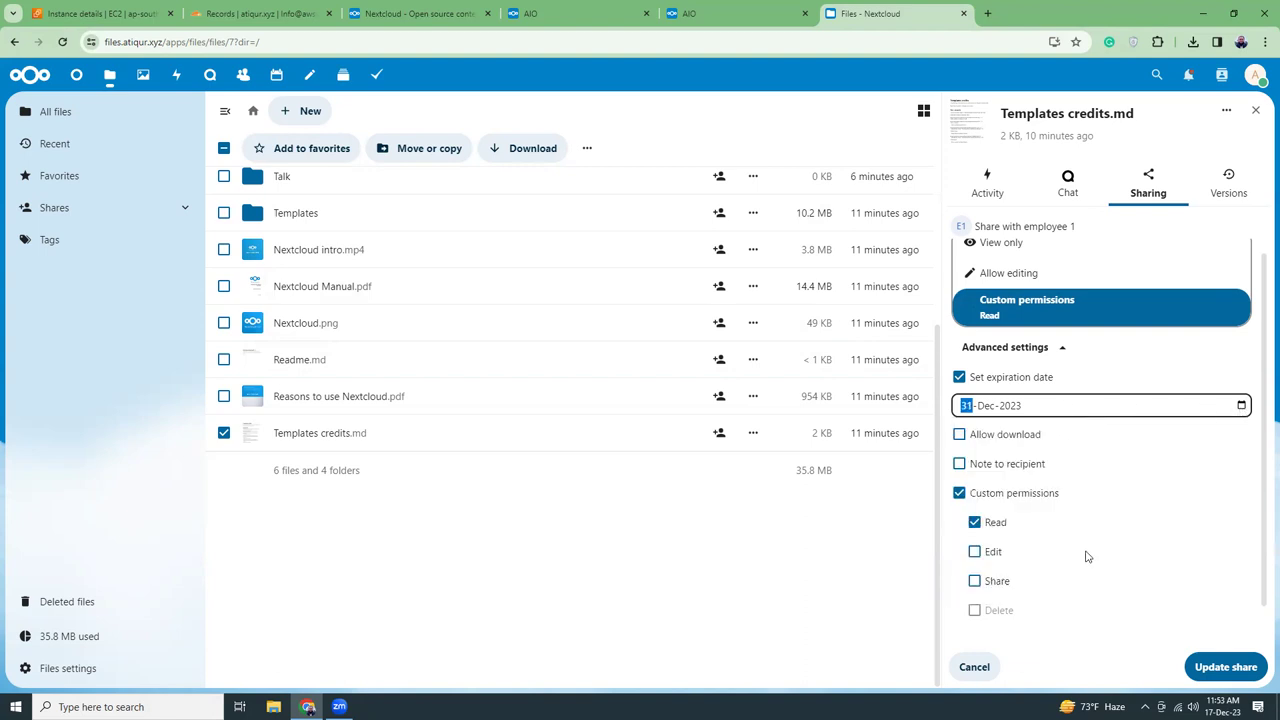
pyautogui.click(1224, 668)
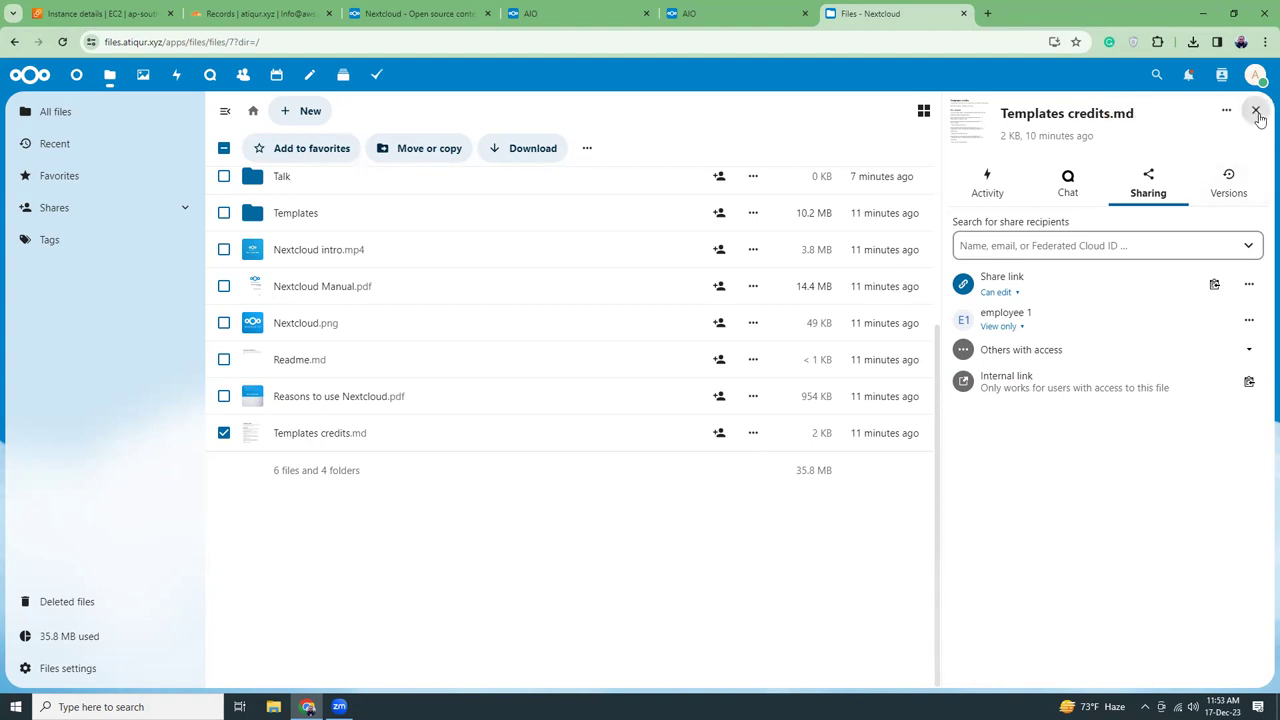
pyautogui.press('Escape')
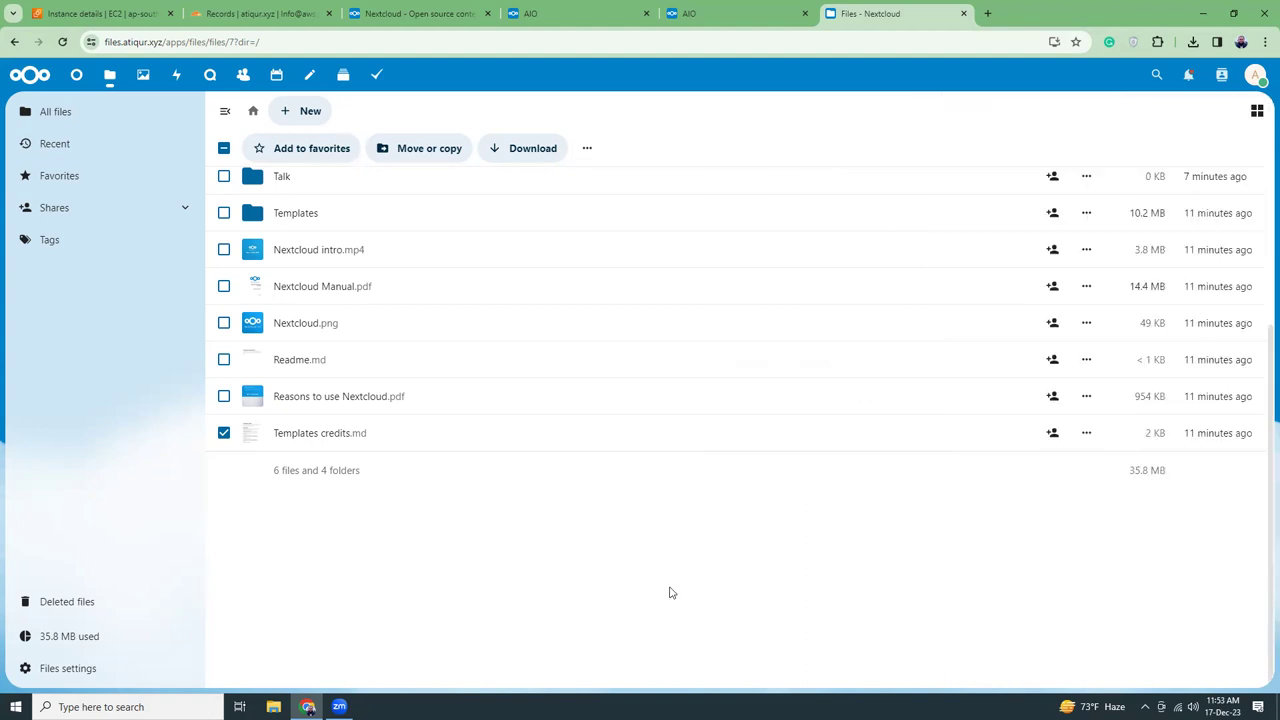